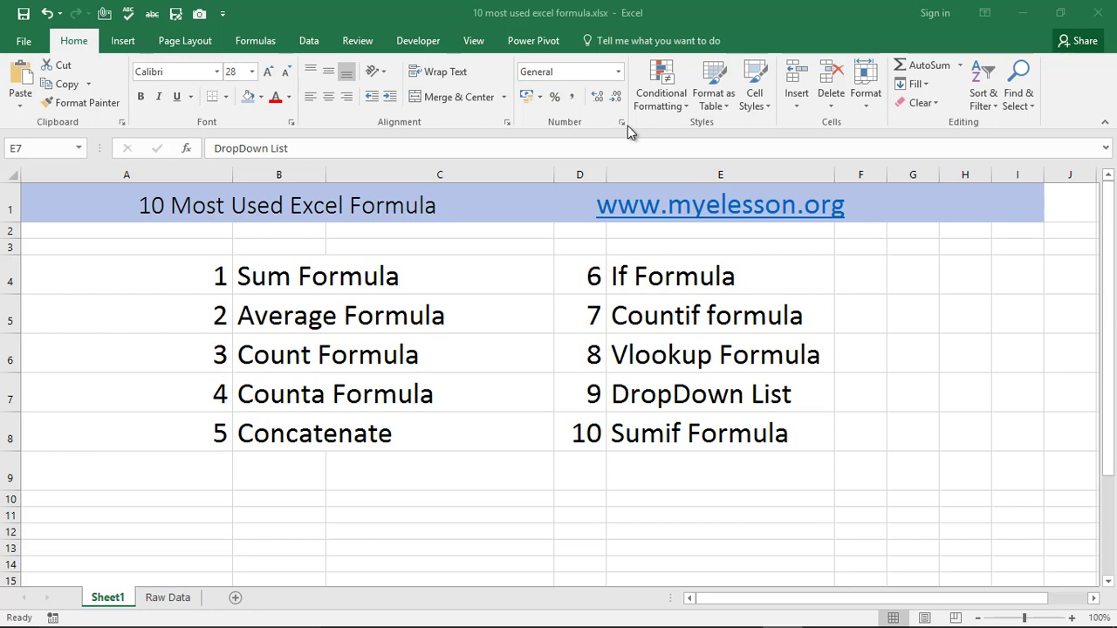
Step: Review the Raw Data sheet and the Sum Formula entry in the formula list on Sheet1
{"action": "left_click", "coordinate": [168, 597]}
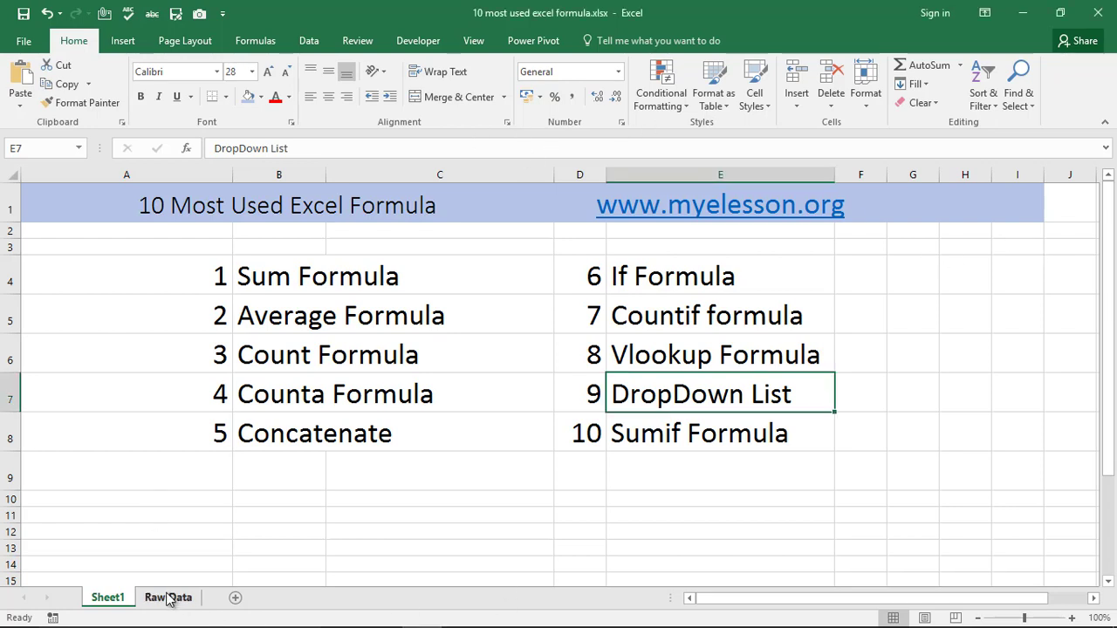
{"action": "left_click", "coordinate": [168, 597]}
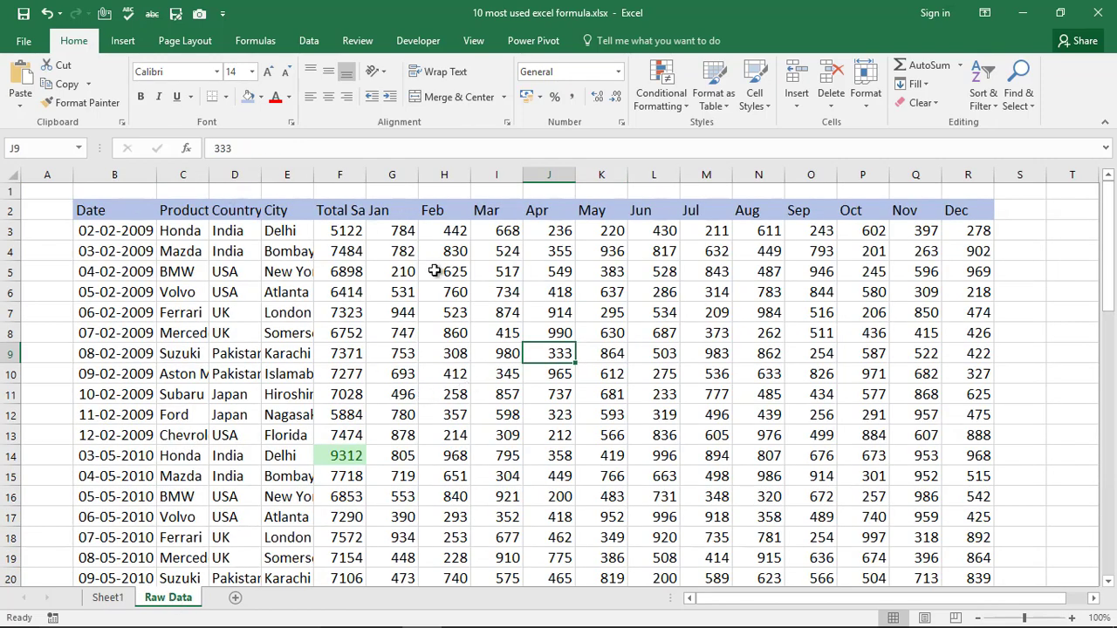
{"action": "left_click", "coordinate": [108, 598]}
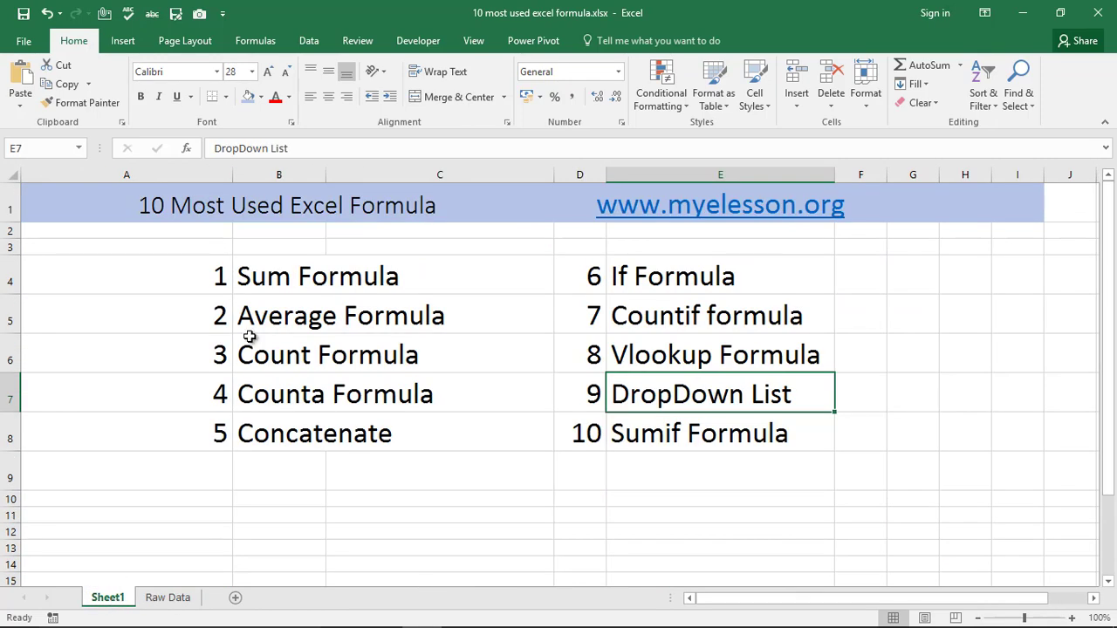
{"action": "left_click", "coordinate": [284, 279]}
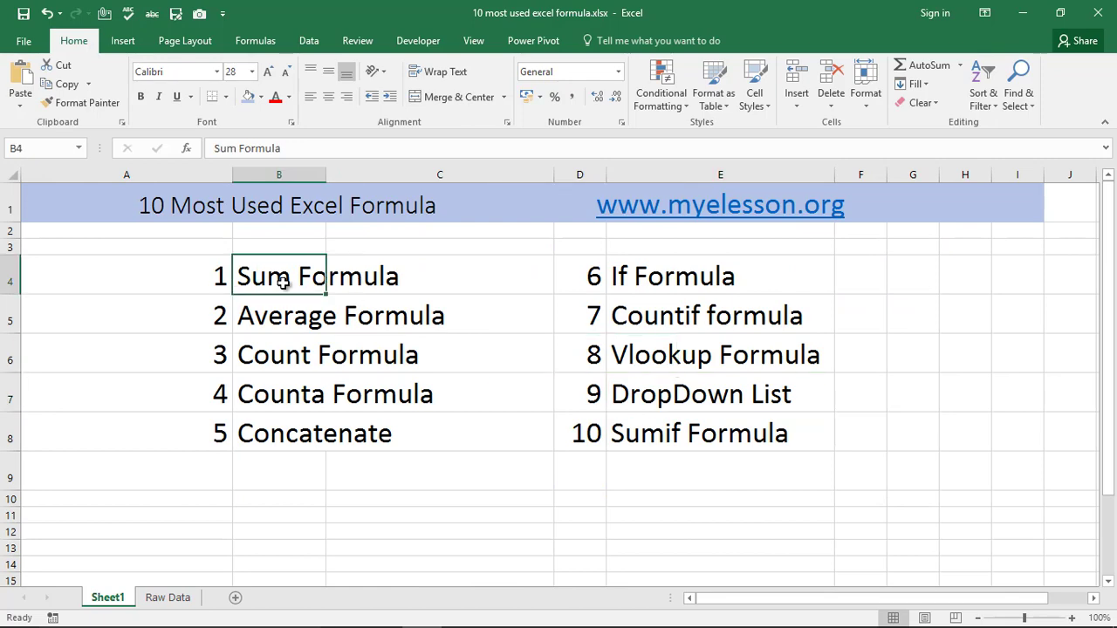
Step: Clear the contents of the July to December columns (M to R) on the Raw Data sheet
{"action": "left_click", "coordinate": [168, 600]}
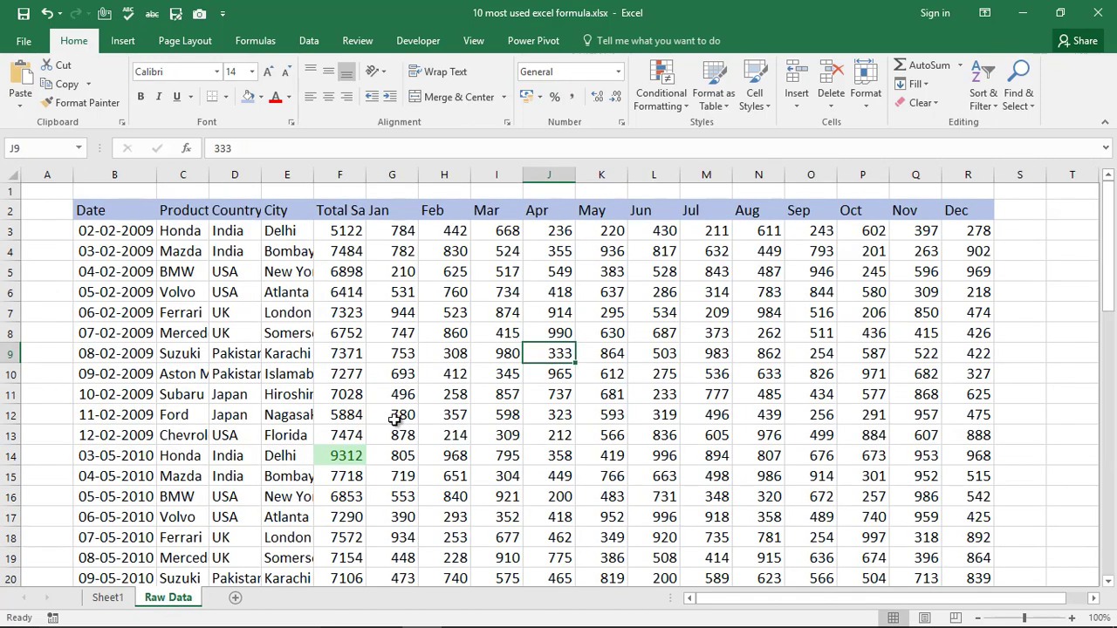
{"action": "left_click", "coordinate": [1021, 229]}
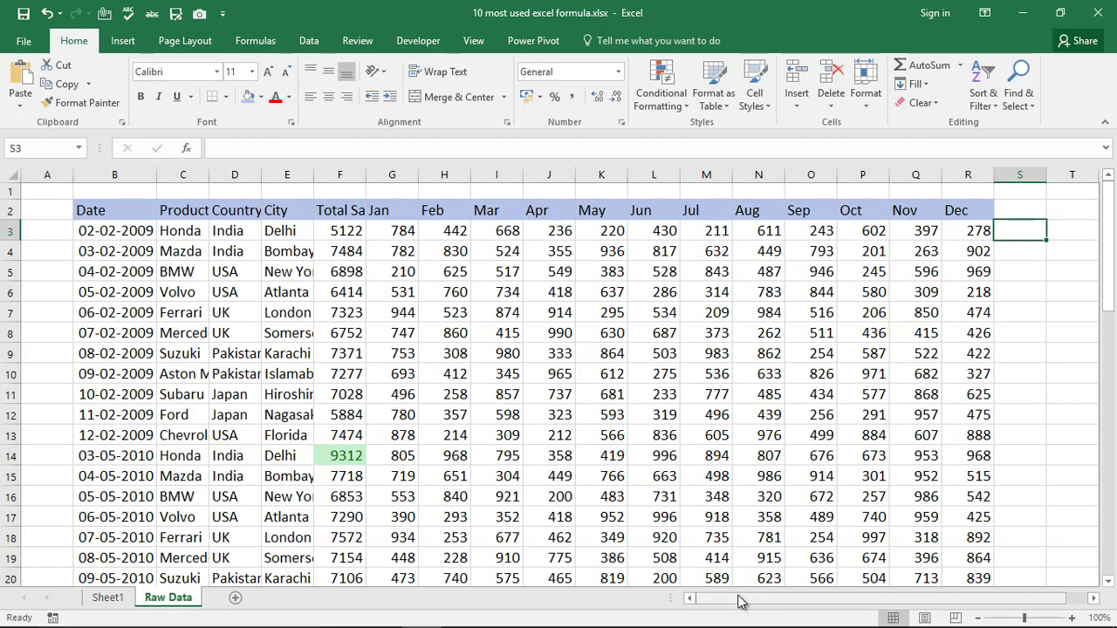
{"action": "left_click_drag", "start_coordinate": [738, 601], "coordinate": [847, 609]}
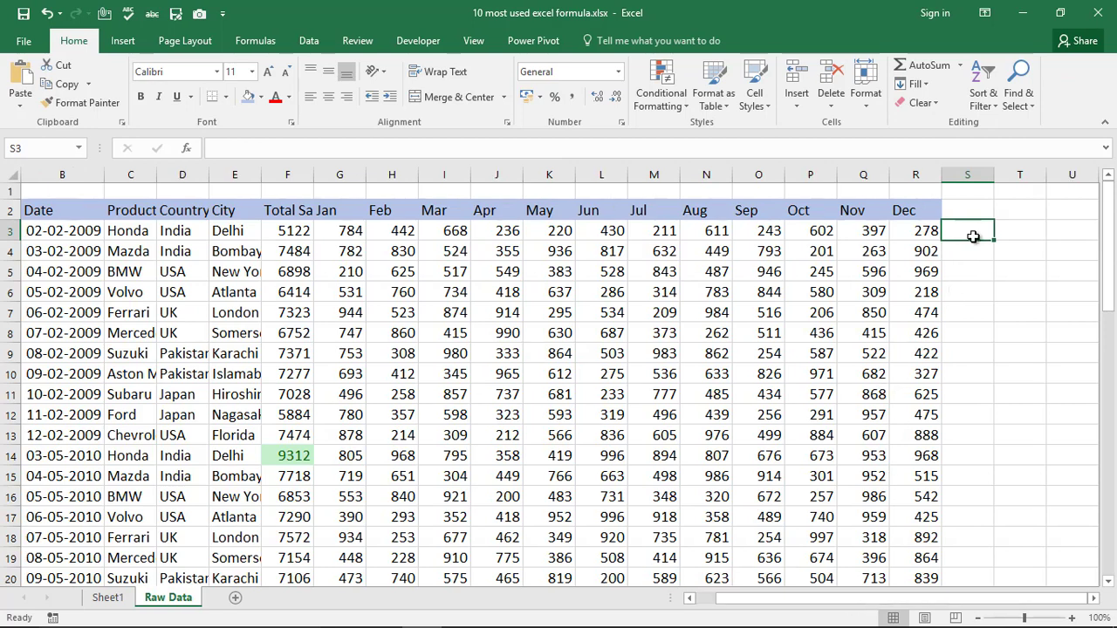
{"action": "left_click_drag", "start_coordinate": [645, 175], "coordinate": [920, 168]}
{"action": "key", "text": "Delete"}
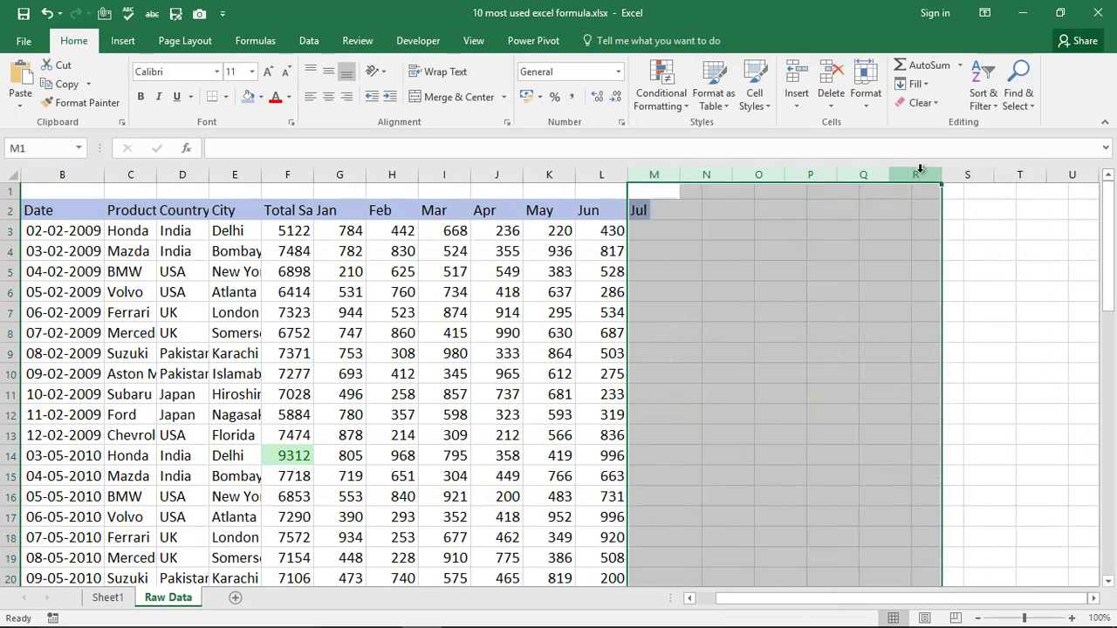
{"action": "left_click", "coordinate": [738, 289]}
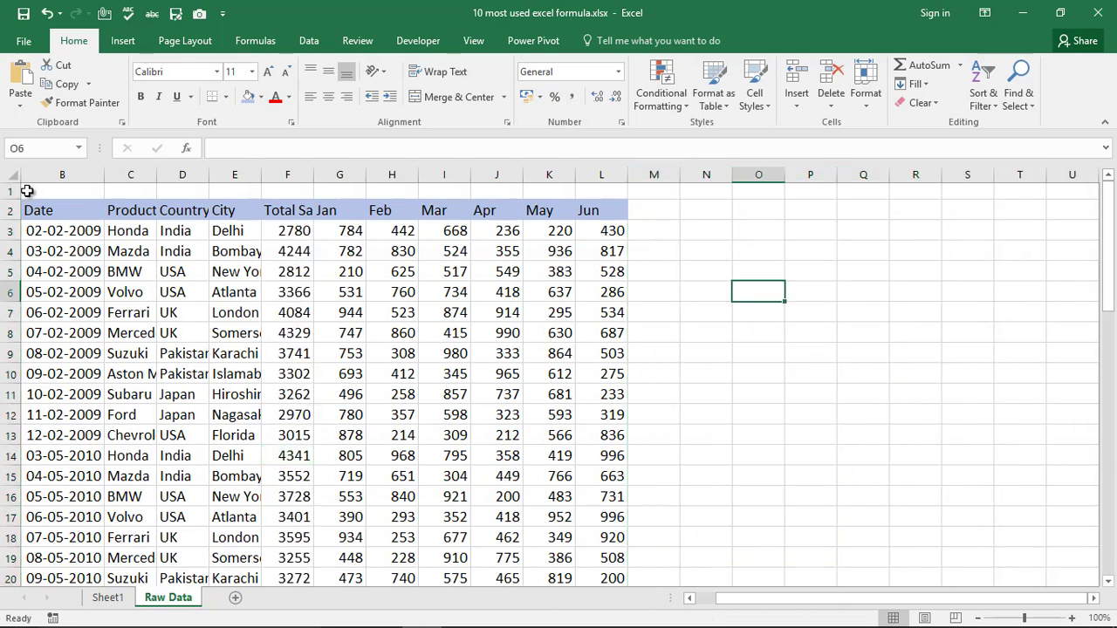
Step: Set the font size of cell M3, beside the first June value, to 18
{"action": "left_click", "coordinate": [644, 230]}
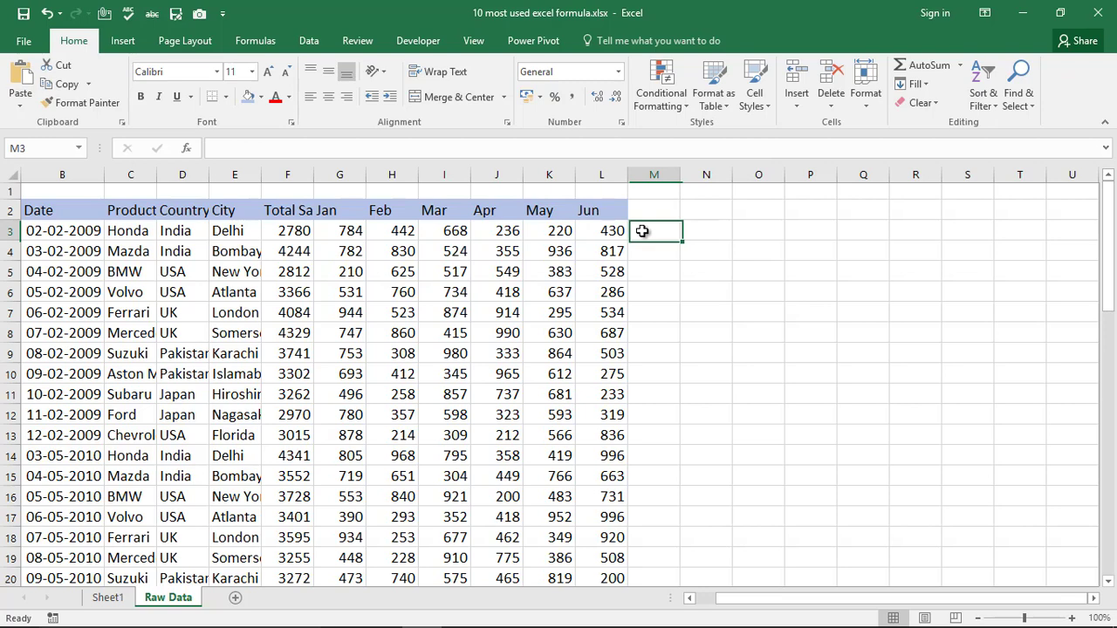
{"action": "left_click", "coordinate": [271, 75]}
{"action": "left_click", "coordinate": [271, 75]}
{"action": "left_click", "coordinate": [271, 75]}
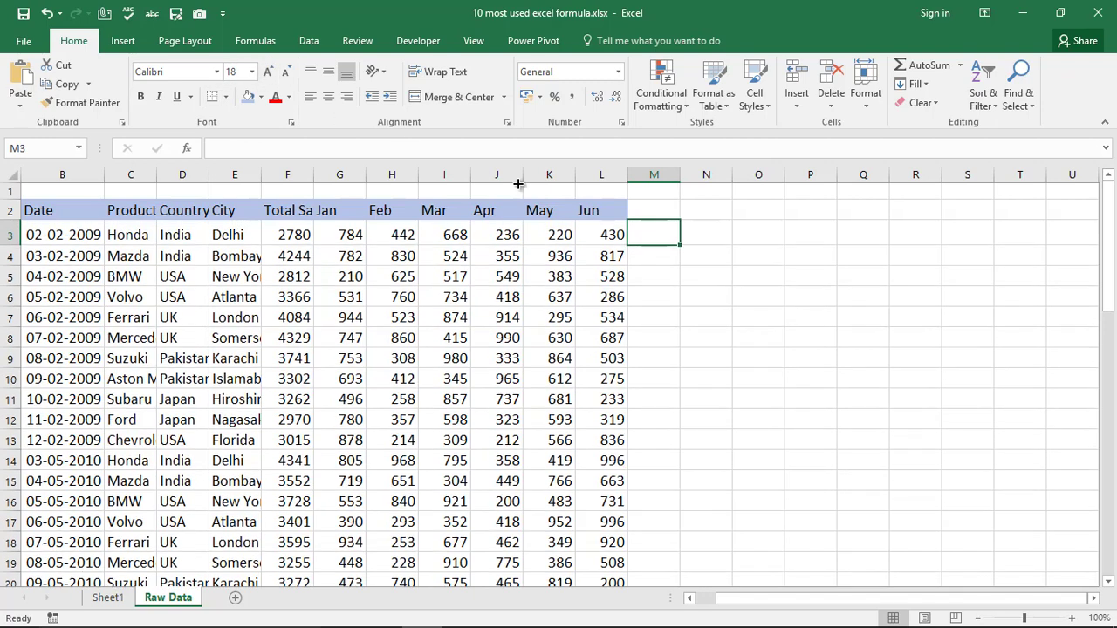
Step: Enter =sum(G3,H3,I3) in cell M3 to add the January, February and March values of the first row
{"action": "type", "text": "="}
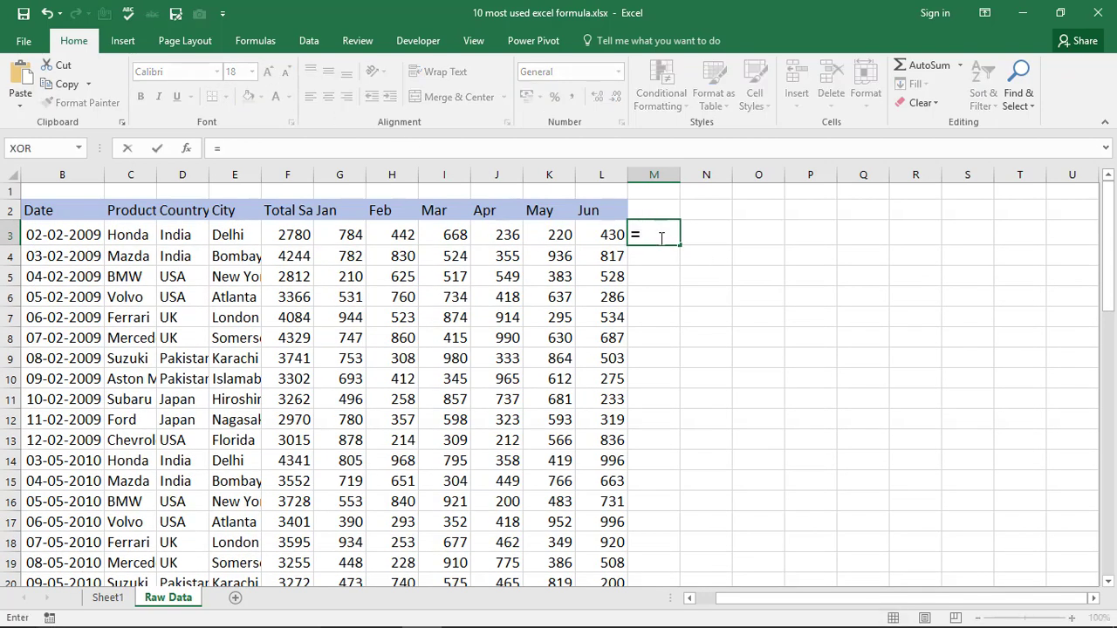
{"action": "type", "text": "sum"}
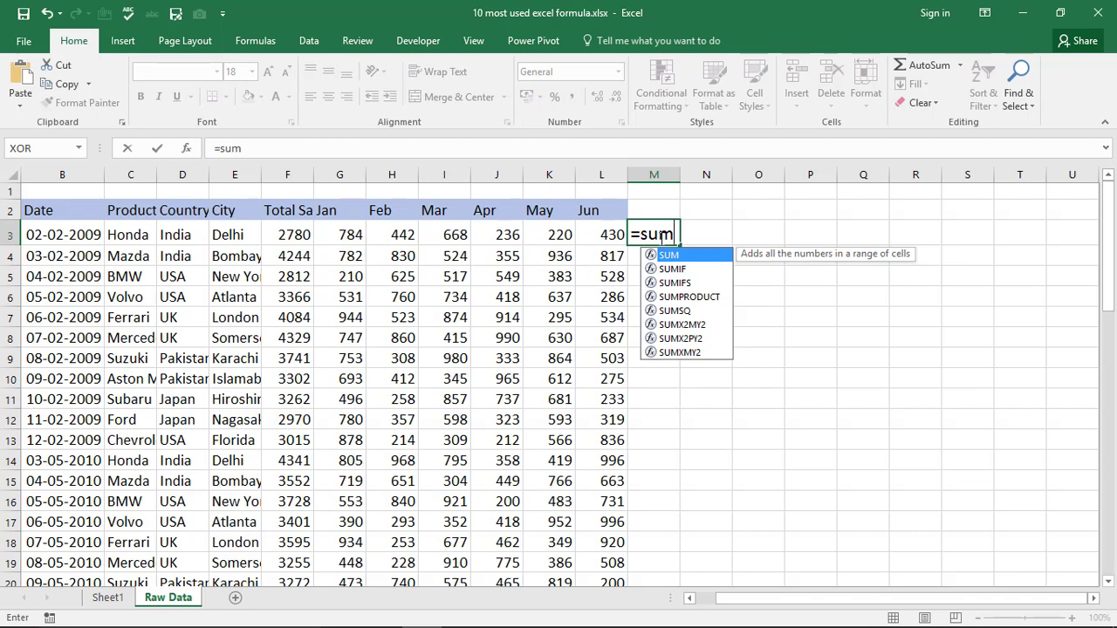
{"action": "type", "text": "("}
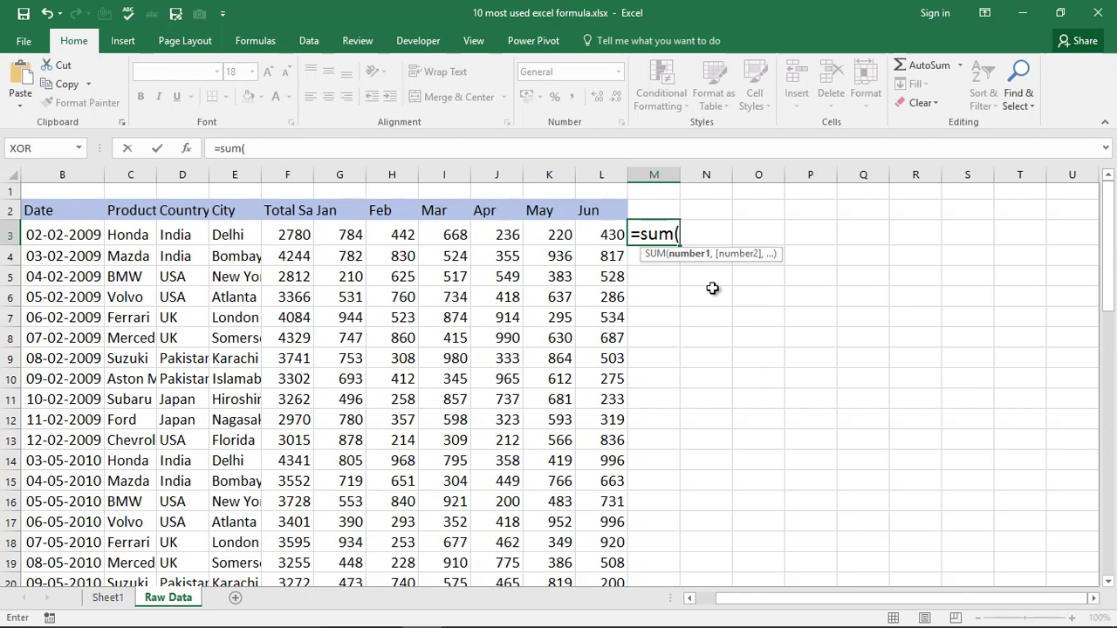
{"action": "left_click", "coordinate": [348, 235]}
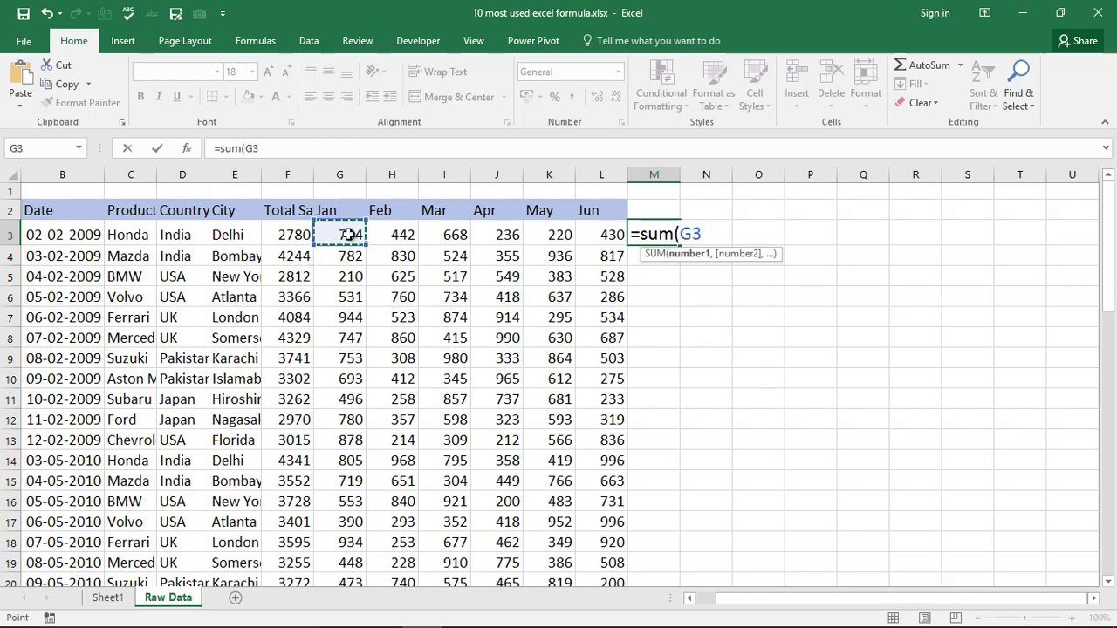
{"action": "type", "text": ","}
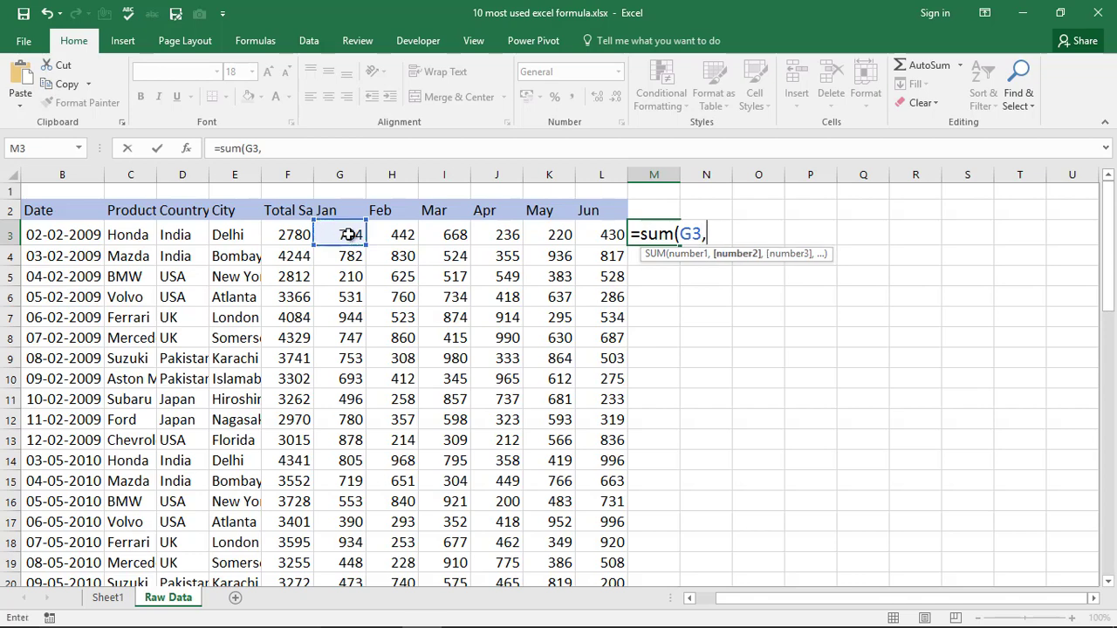
{"action": "left_click", "coordinate": [407, 236]}
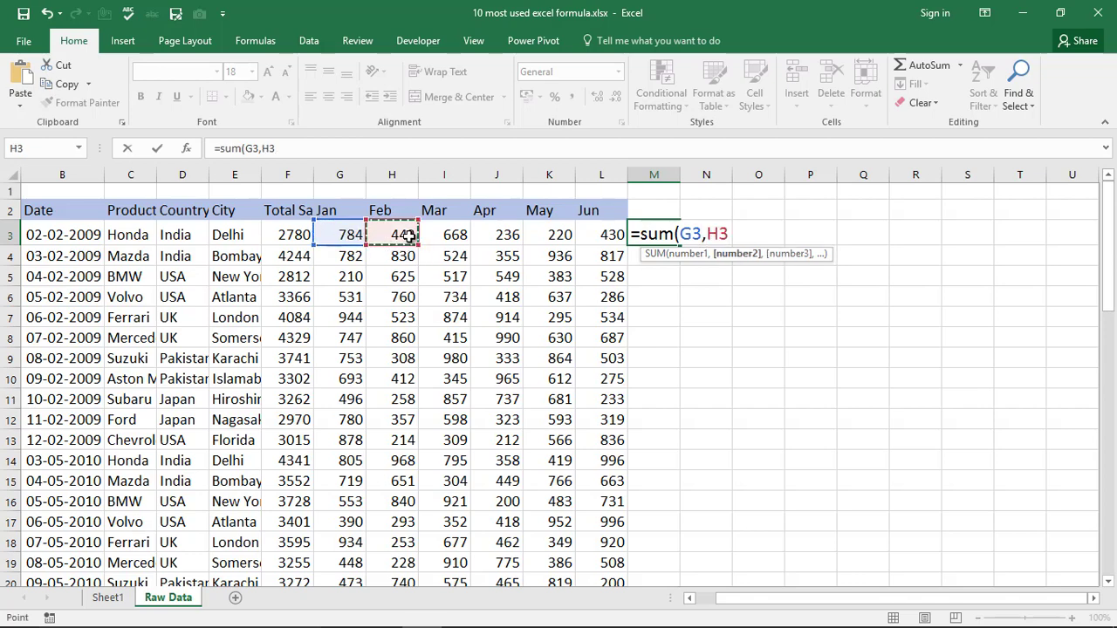
{"action": "type", "text": ","}
{"action": "left_click", "coordinate": [446, 235]}
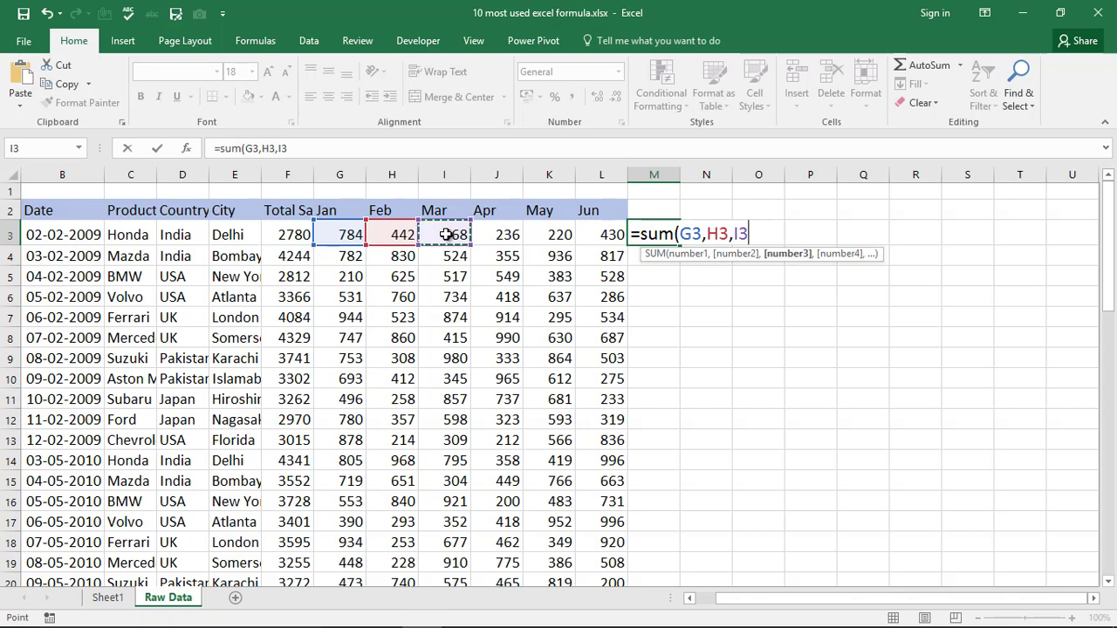
{"action": "type", "text": ")"}
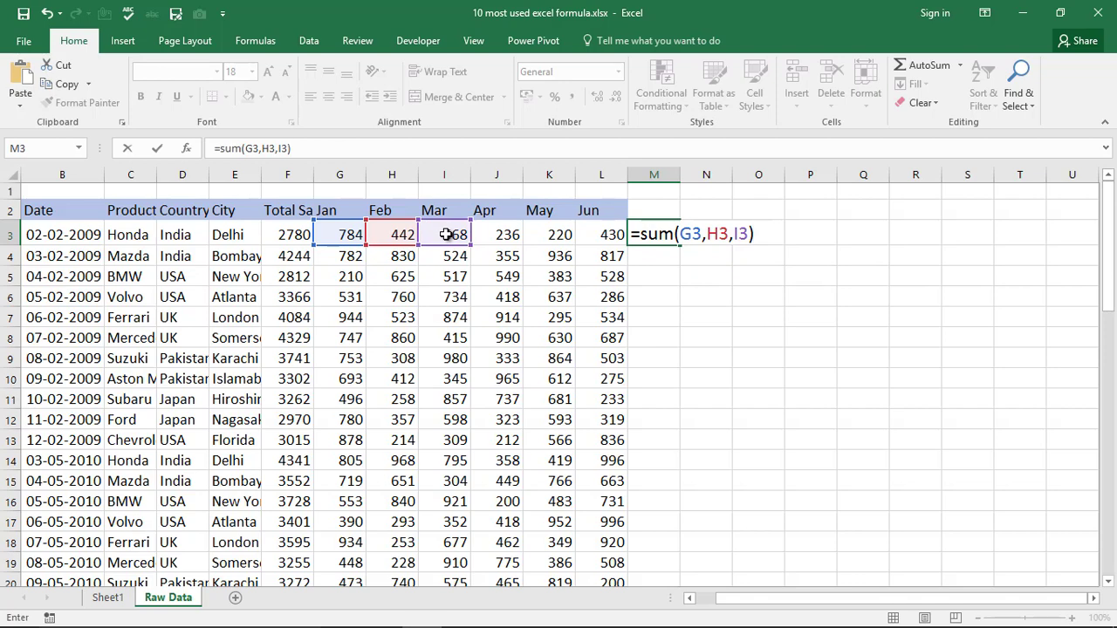
{"action": "key", "text": "Return"}
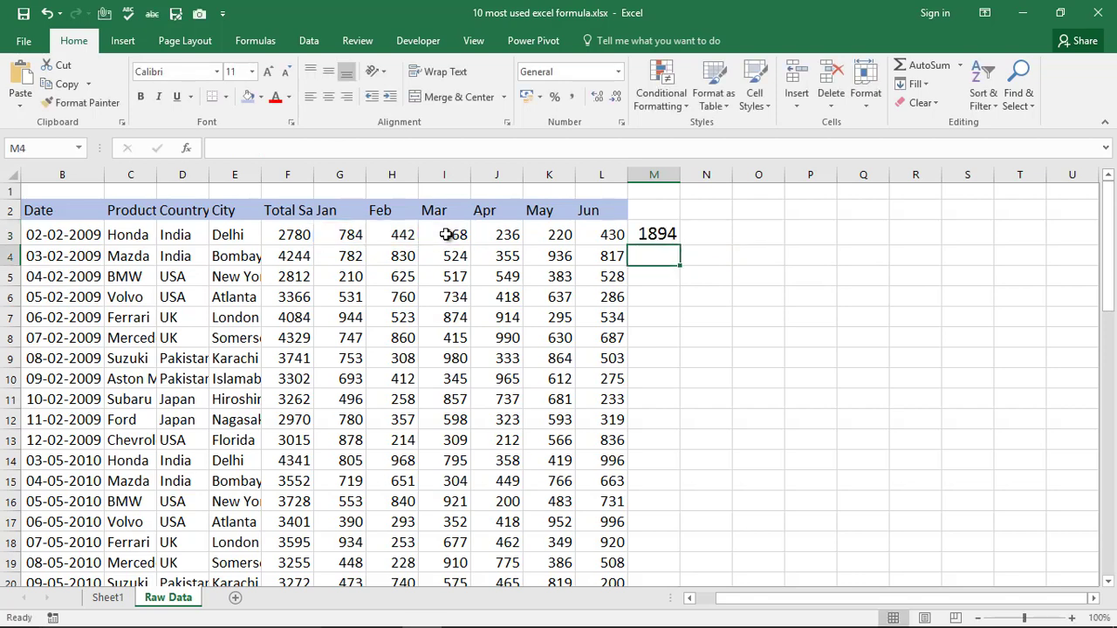
Step: Replace the formula in M3 with =sum(G3:L3) to add the first row's January to June values
{"action": "left_click", "coordinate": [672, 229]}
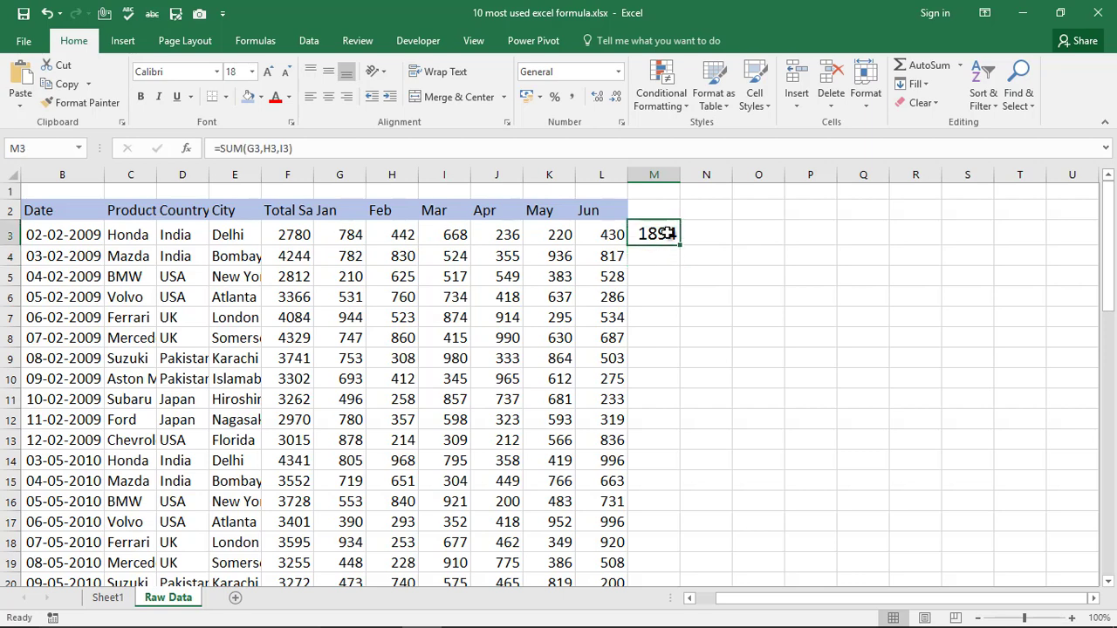
{"action": "key", "text": "Delete"}
{"action": "type", "text": "=sum"}
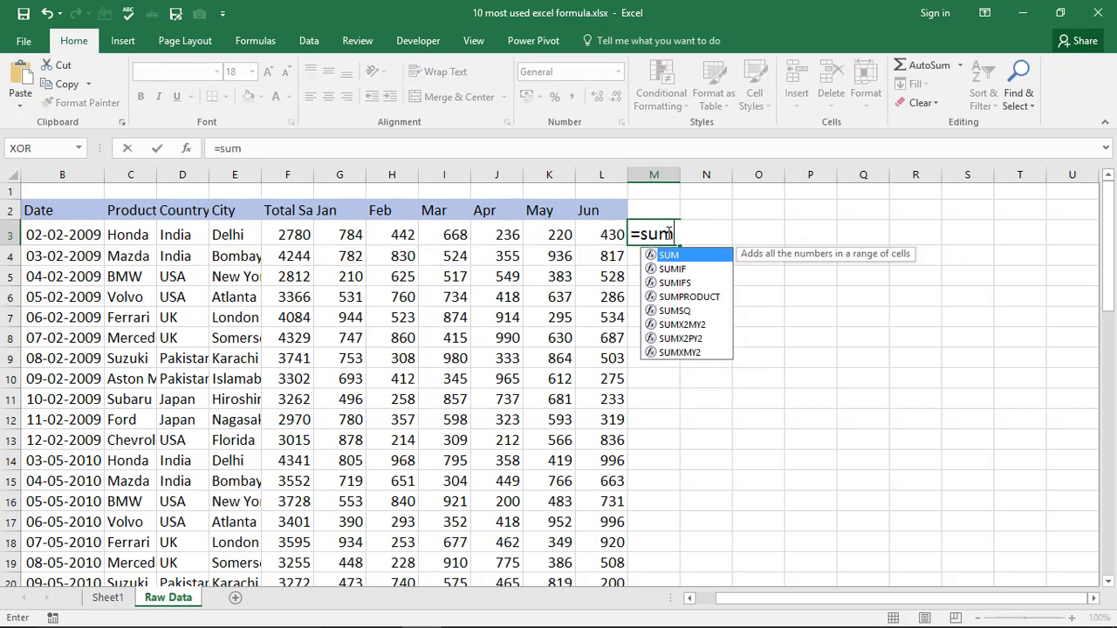
{"action": "type", "text": "("}
{"action": "left_click_drag", "start_coordinate": [347, 235], "coordinate": [611, 243]}
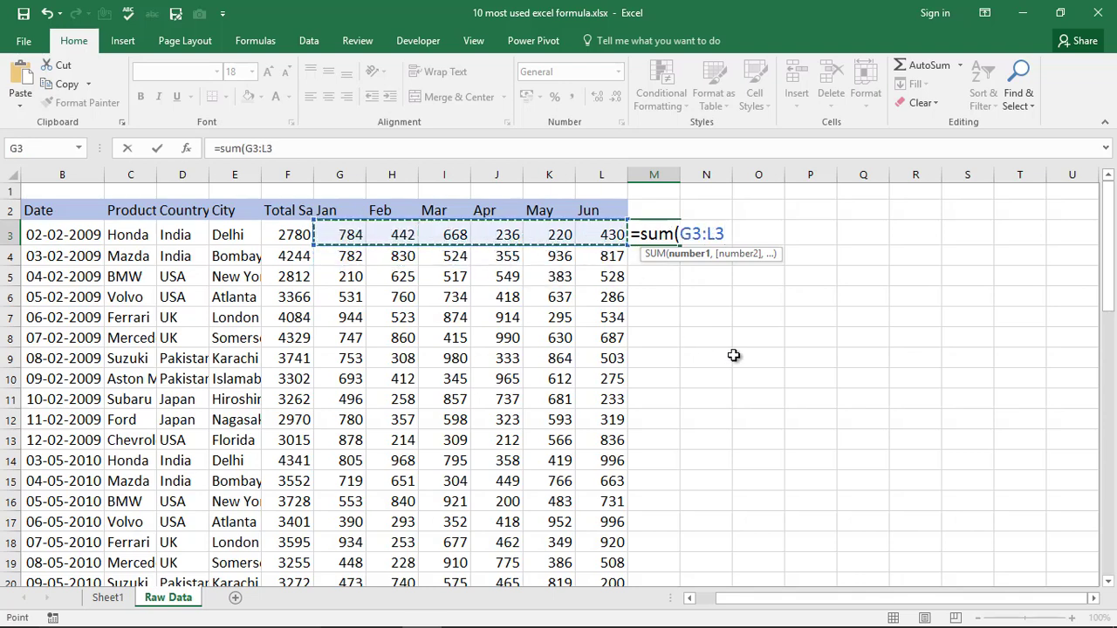
{"action": "type", "text": ")"}
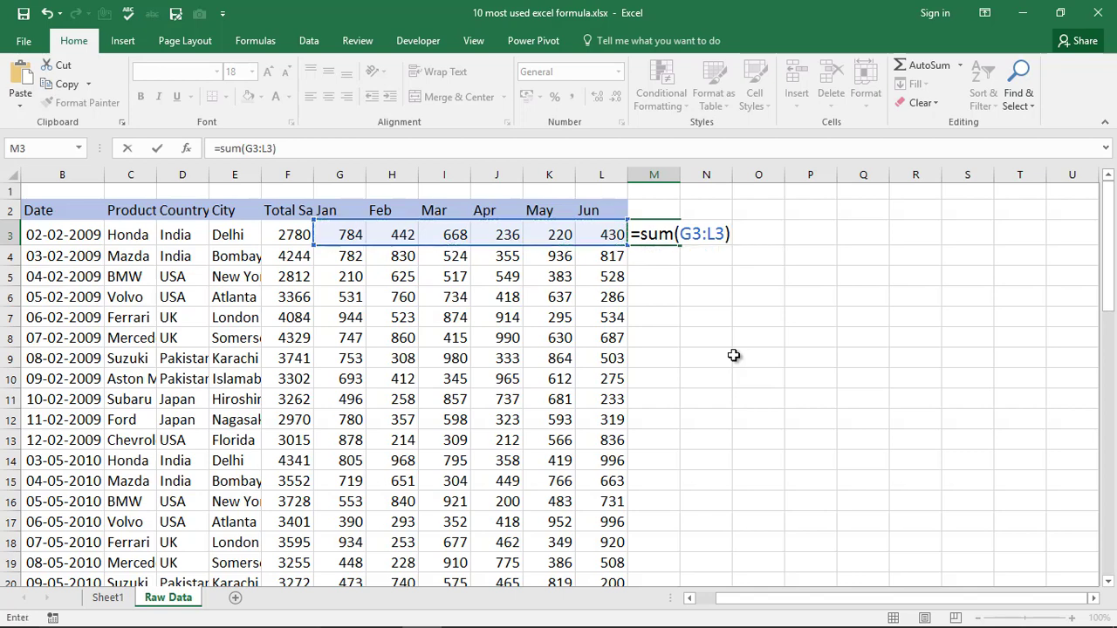
{"action": "key", "text": "Return"}
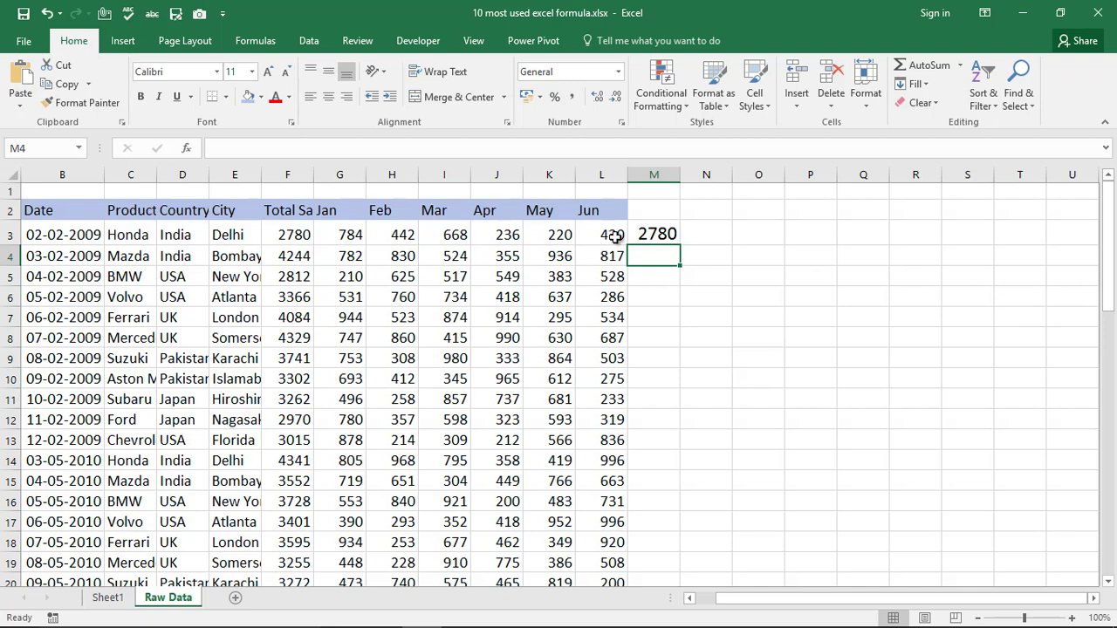
Step: Overwrite cell M3 with the formula =sum(5+7+13) to add typed numbers directly
{"action": "left_click", "coordinate": [649, 233]}
{"action": "type", "text": "=s"}
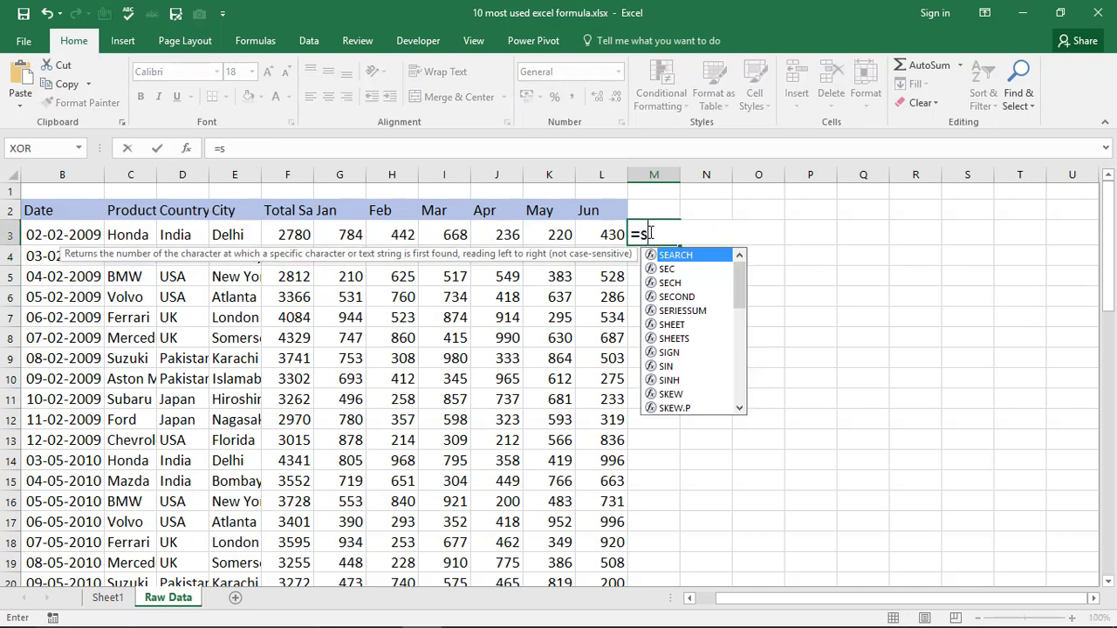
{"action": "type", "text": "um(5+7+"}
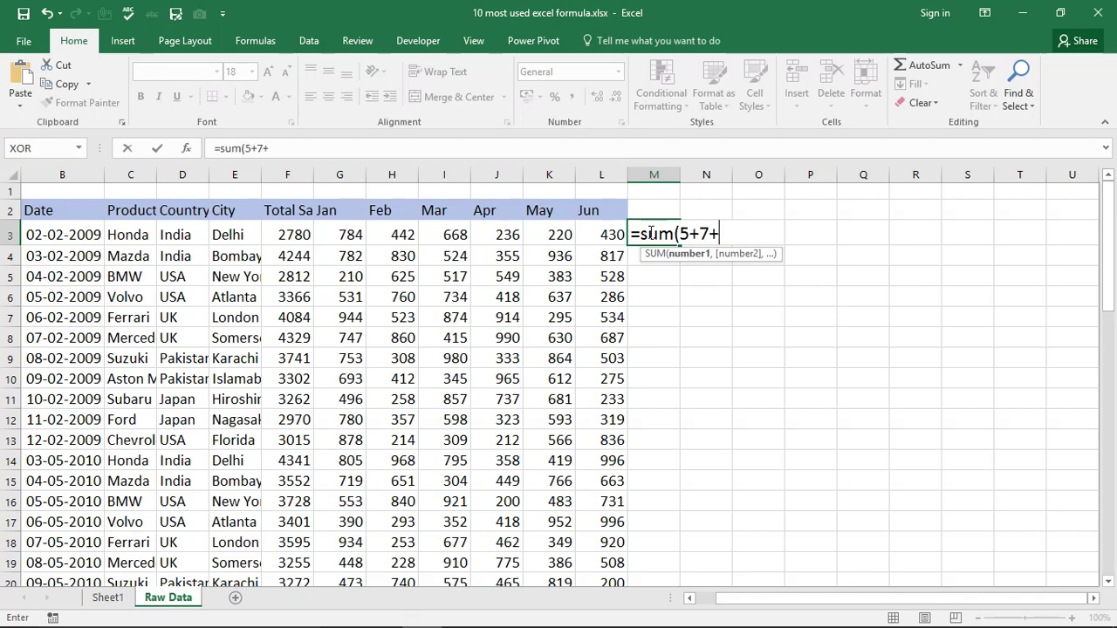
{"action": "type", "text": "13)"}
{"action": "key", "text": "Return"}
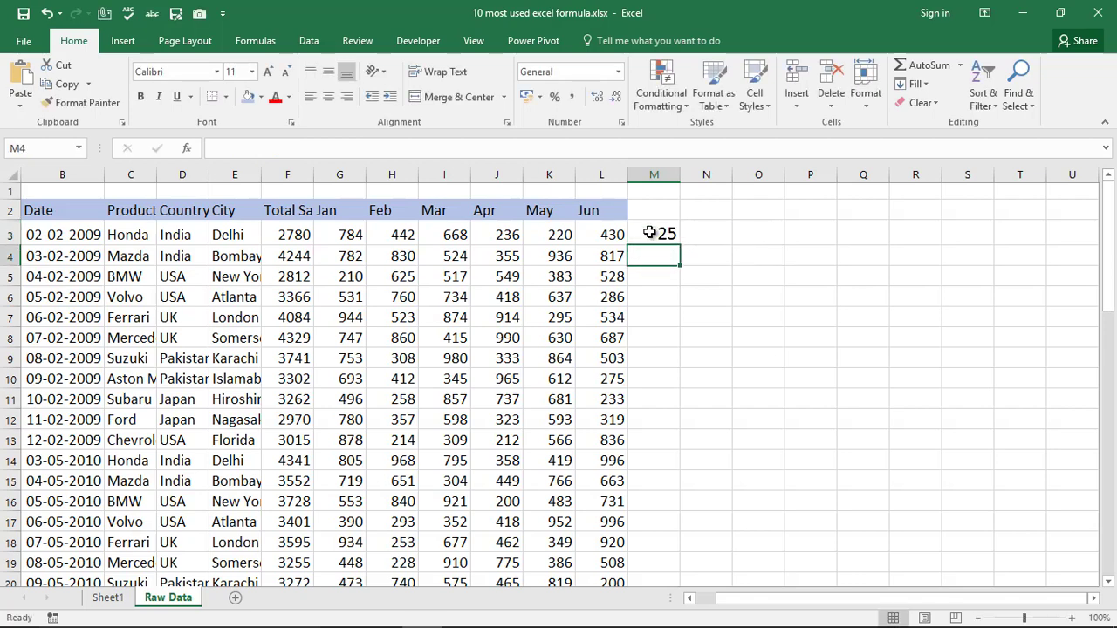
Step: Clear cell M3 and fill it with an AutoSum of the proposed range F3:L3
{"action": "left_click", "coordinate": [650, 232]}
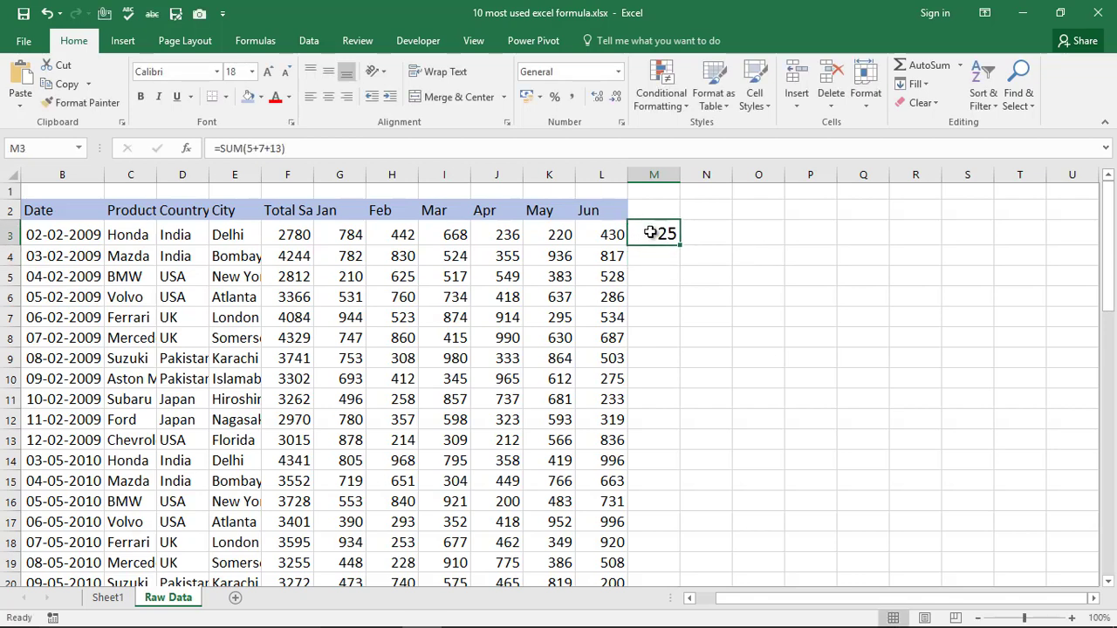
{"action": "key", "text": "Delete"}
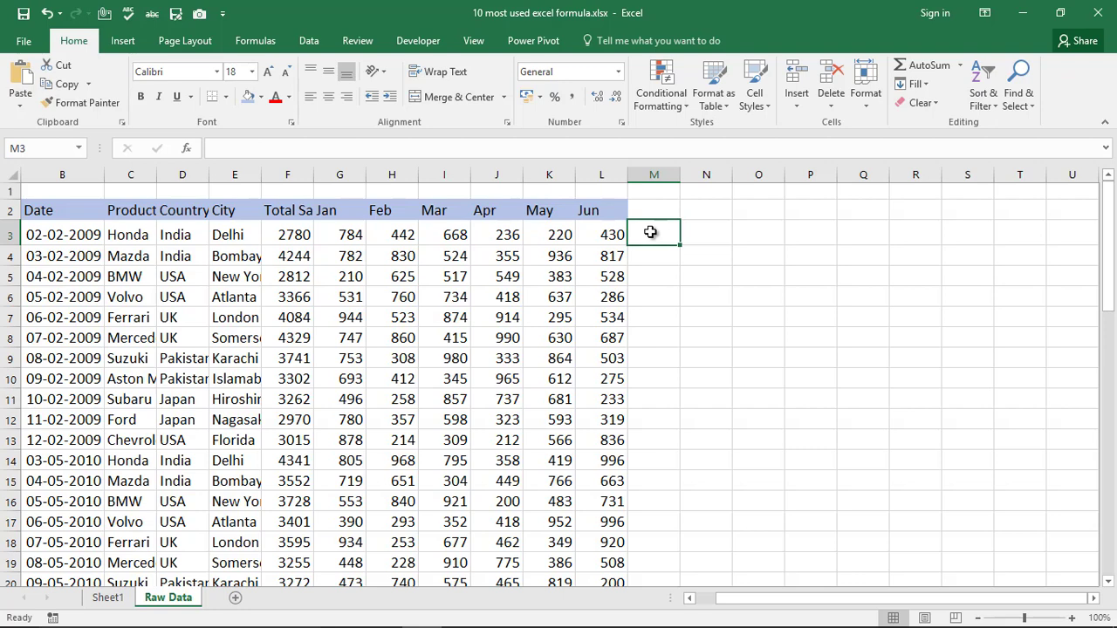
{"action": "key", "text": "alt+equal"}
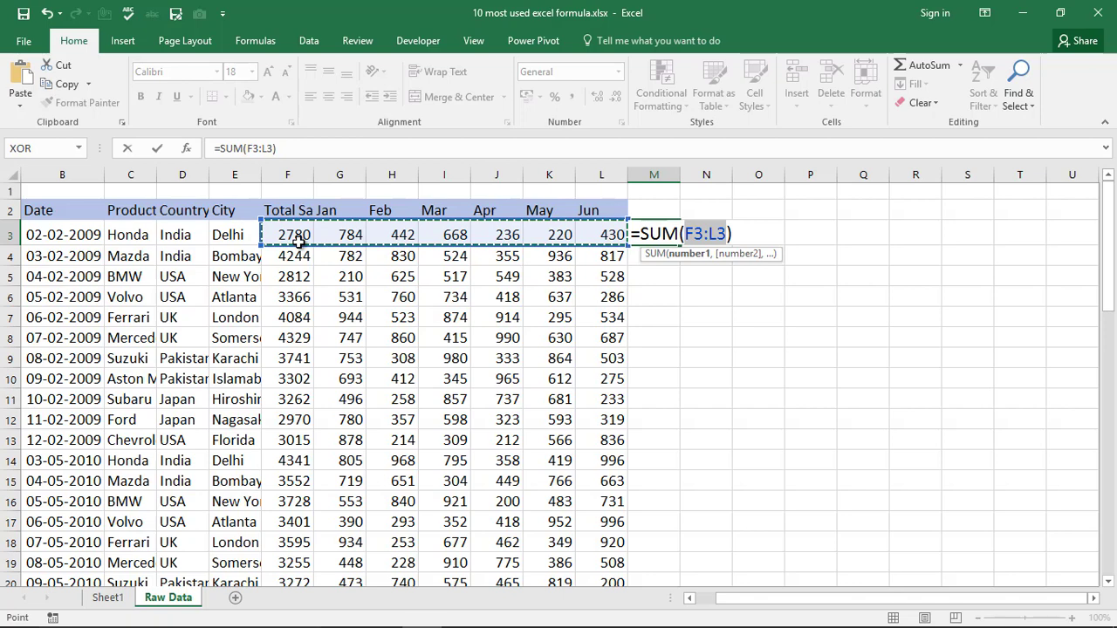
{"action": "key", "text": "Return"}
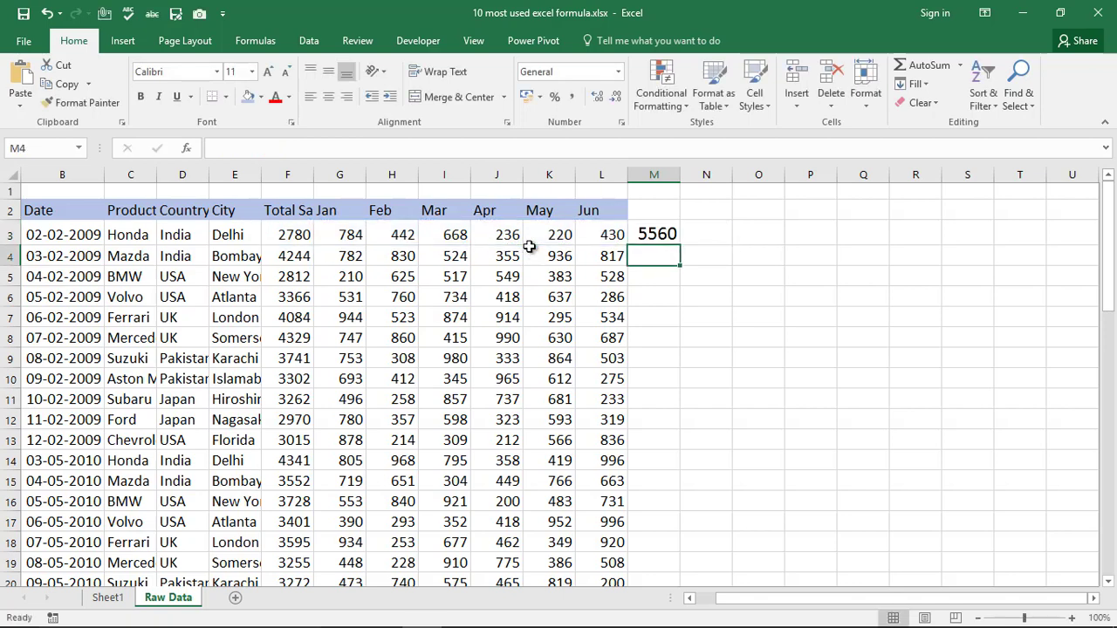
{"action": "left_click", "coordinate": [656, 233]}
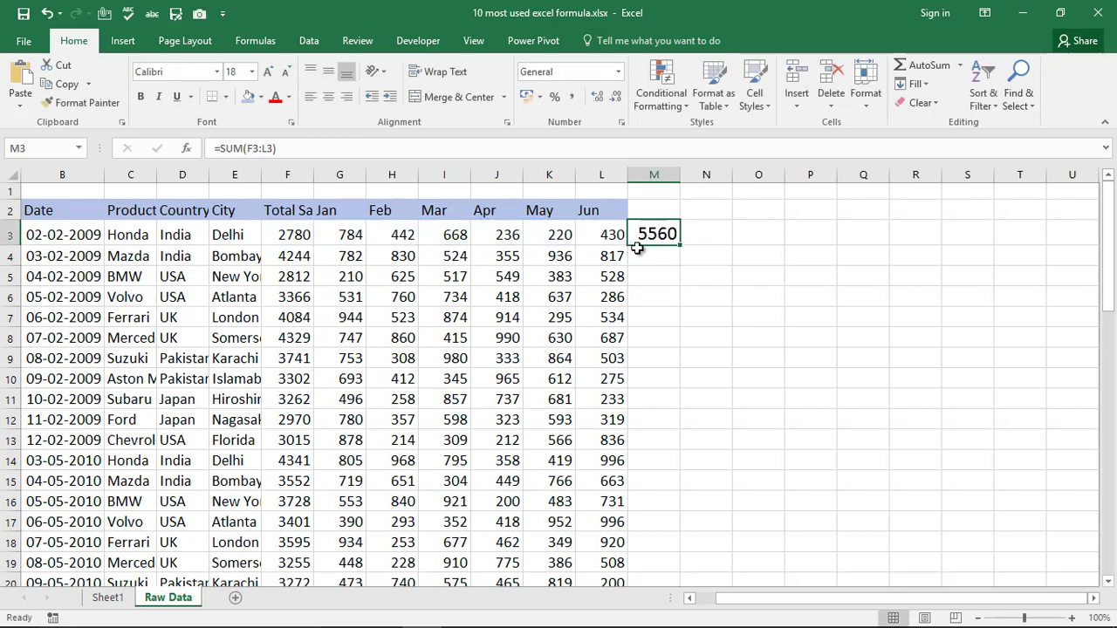
Step: Check the Average Formula entry in the list on Sheet1 and return to the Raw Data sheet
{"action": "left_click", "coordinate": [108, 598]}
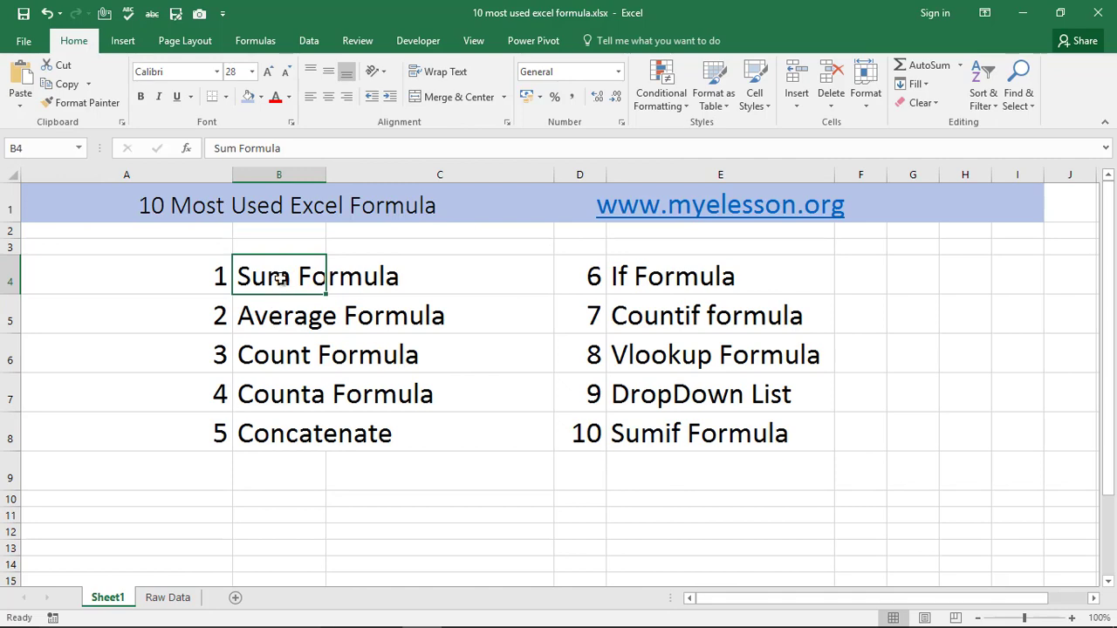
{"action": "left_click", "coordinate": [289, 319]}
{"action": "left_click", "coordinate": [168, 599]}
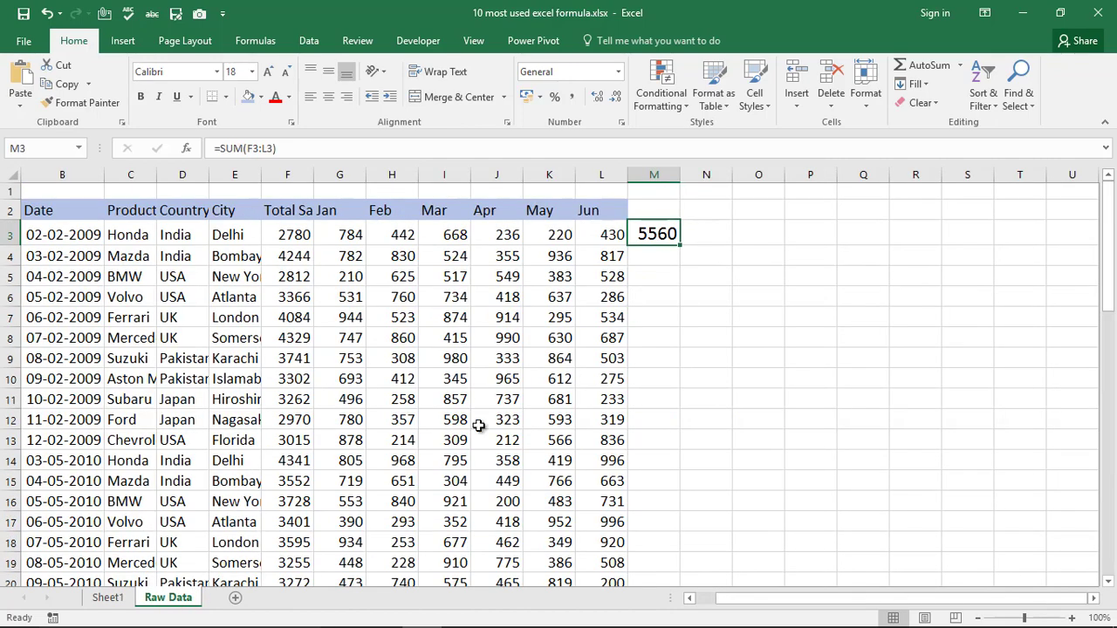
{"action": "left_click", "coordinate": [649, 262]}
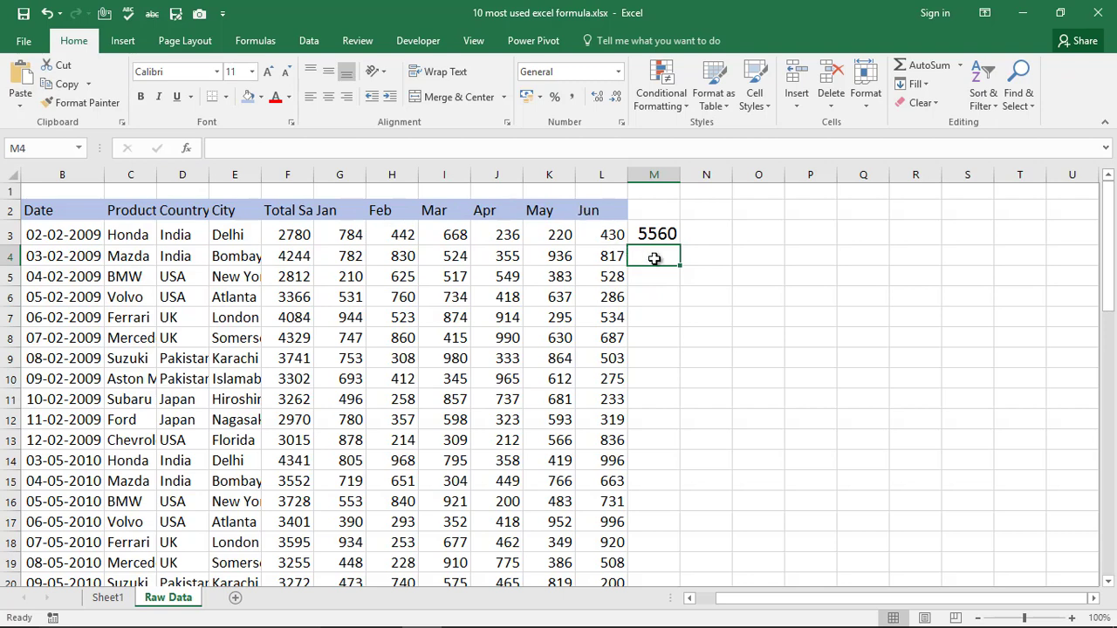
{"action": "type", "text": "="}
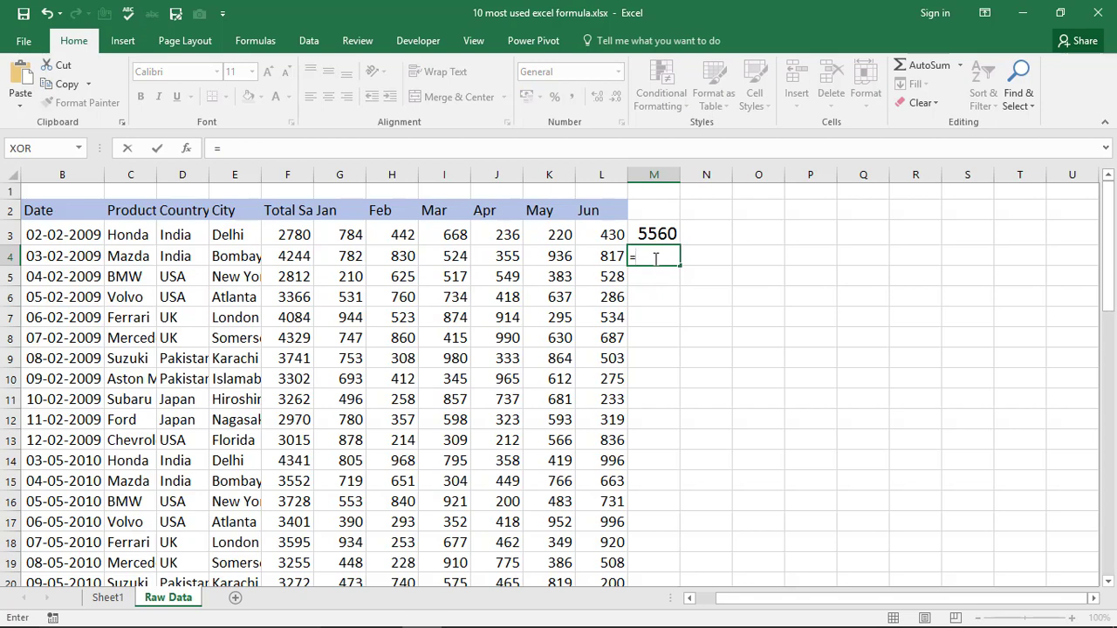
{"action": "key", "text": "Escape"}
Step: Replace the formula in M3 with =AVERAGE(G3,H3,I3,L3) to average individually picked cells
{"action": "left_click", "coordinate": [650, 232]}
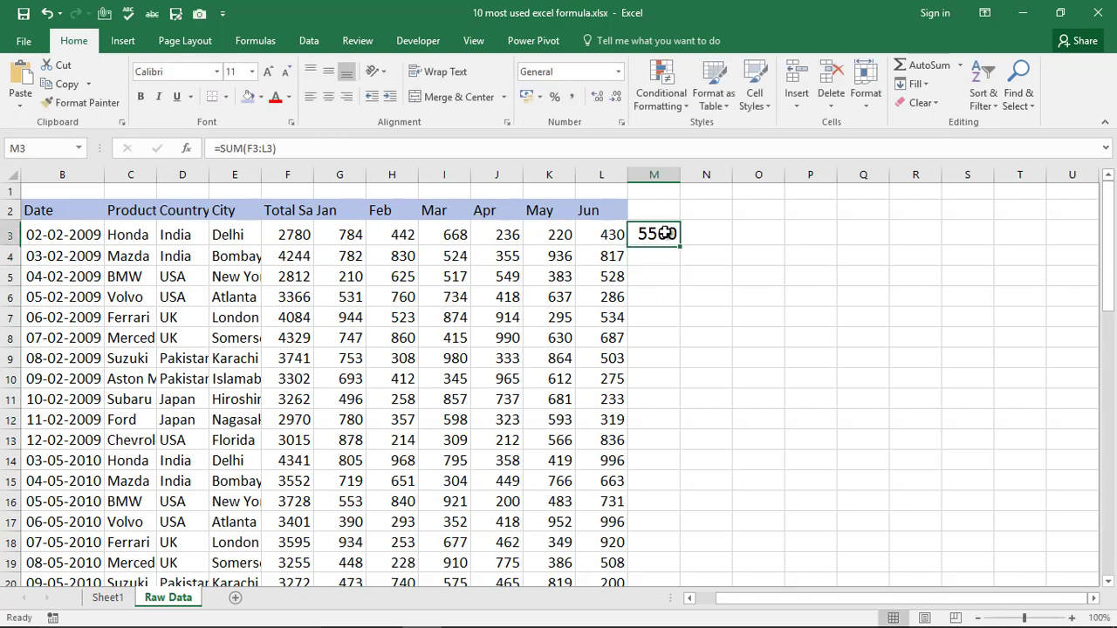
{"action": "key", "text": "Delete"}
{"action": "type", "text": "="}
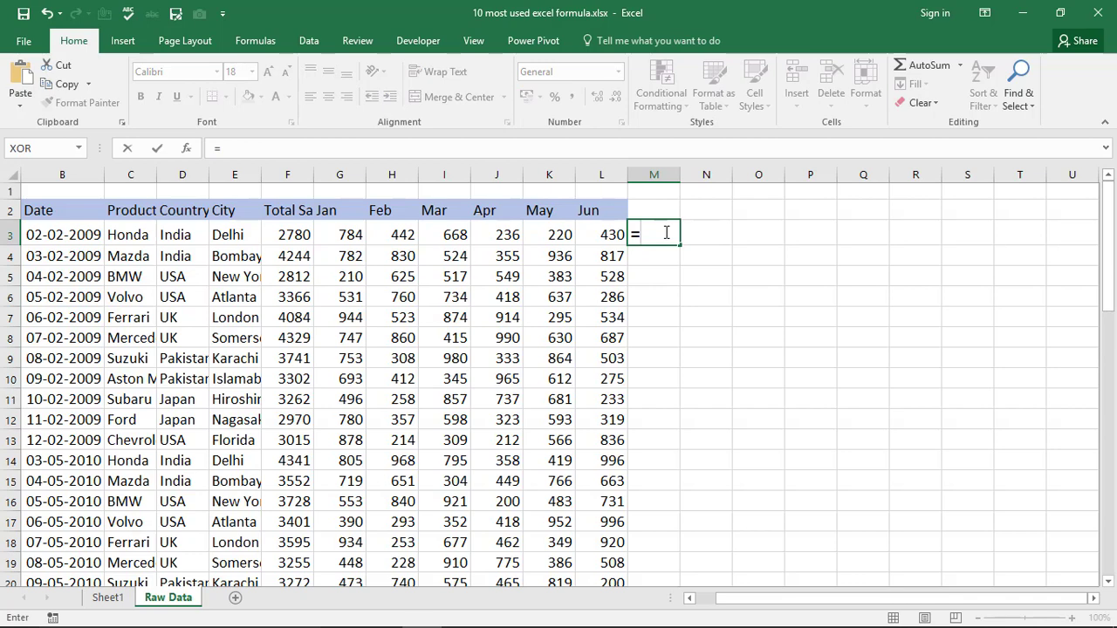
{"action": "type", "text": "ave"}
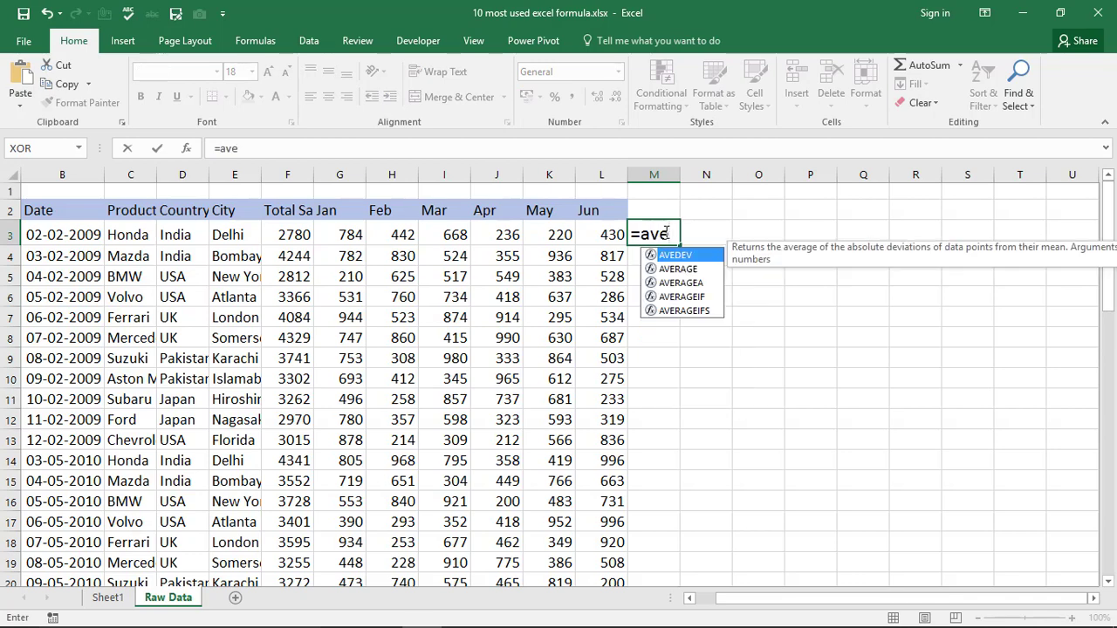
{"action": "type", "text": "rage"}
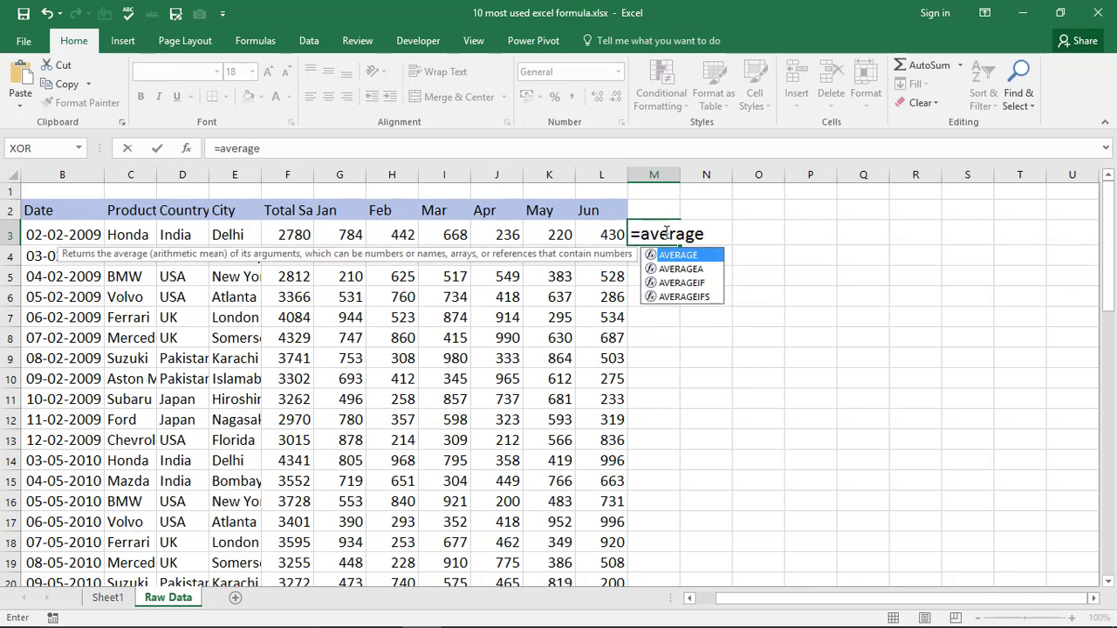
{"action": "key", "text": "Tab"}
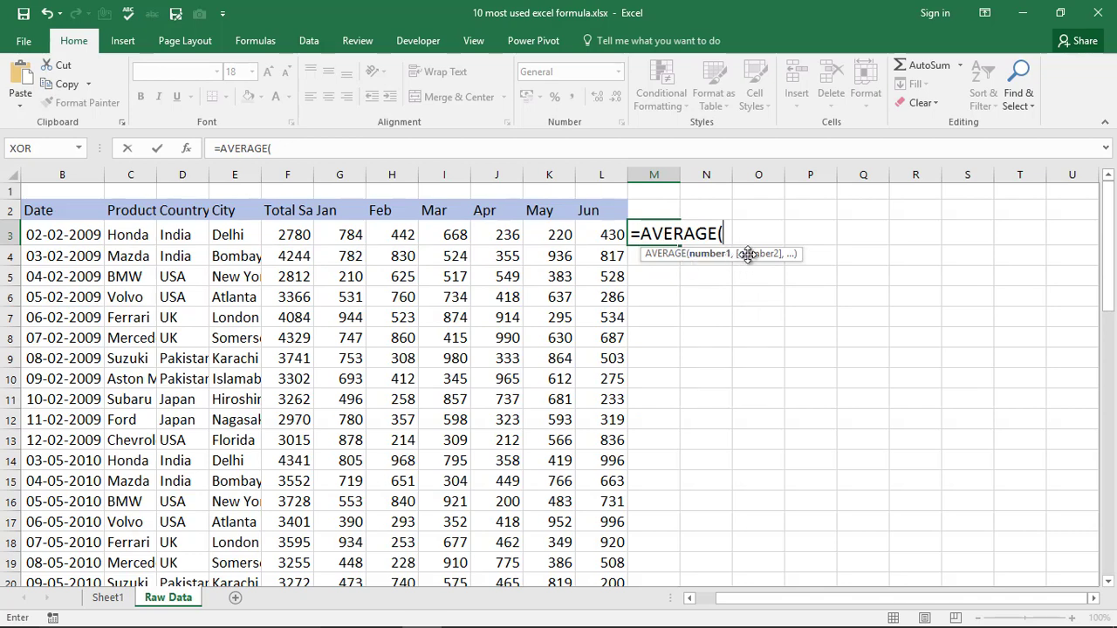
{"action": "left_click", "coordinate": [347, 233]}
{"action": "type", "text": ","}
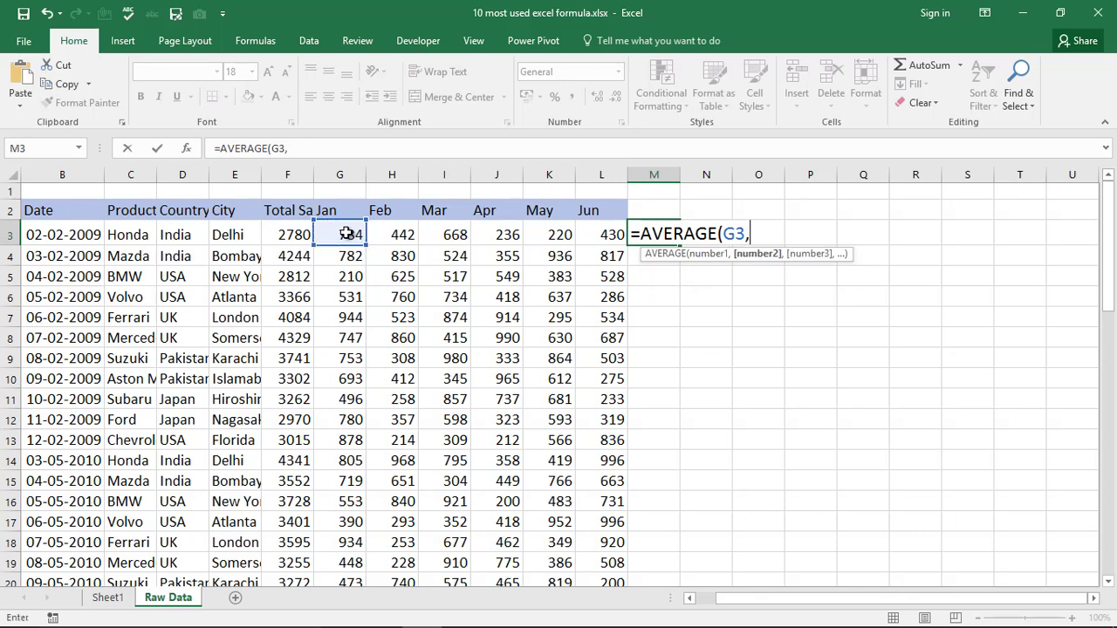
{"action": "left_click", "coordinate": [402, 237]}
{"action": "type", "text": ","}
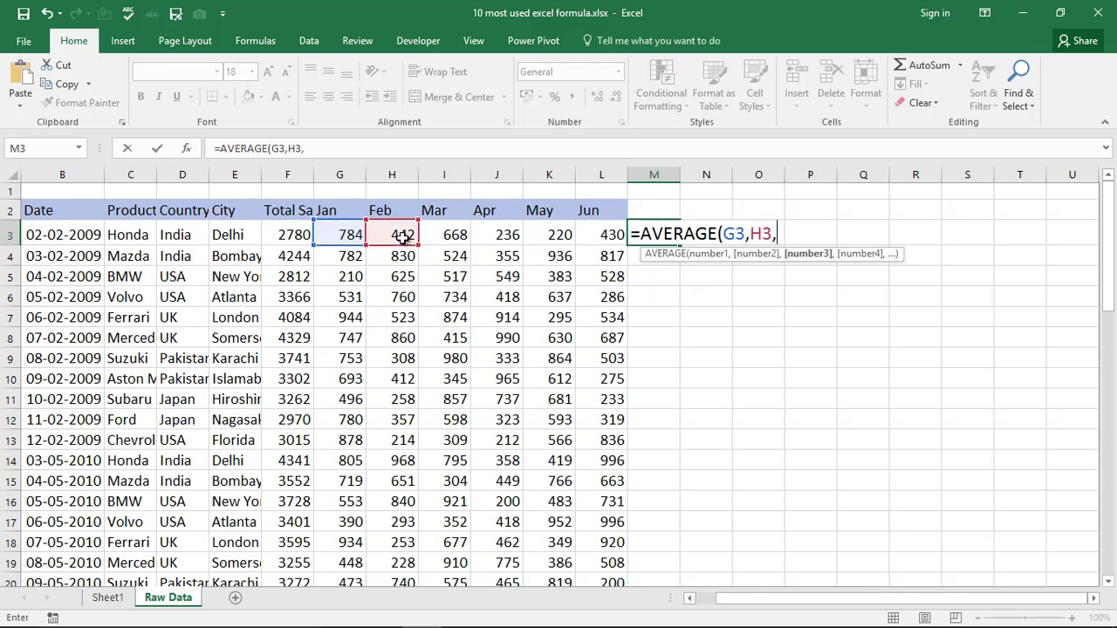
{"action": "left_click", "coordinate": [457, 235]}
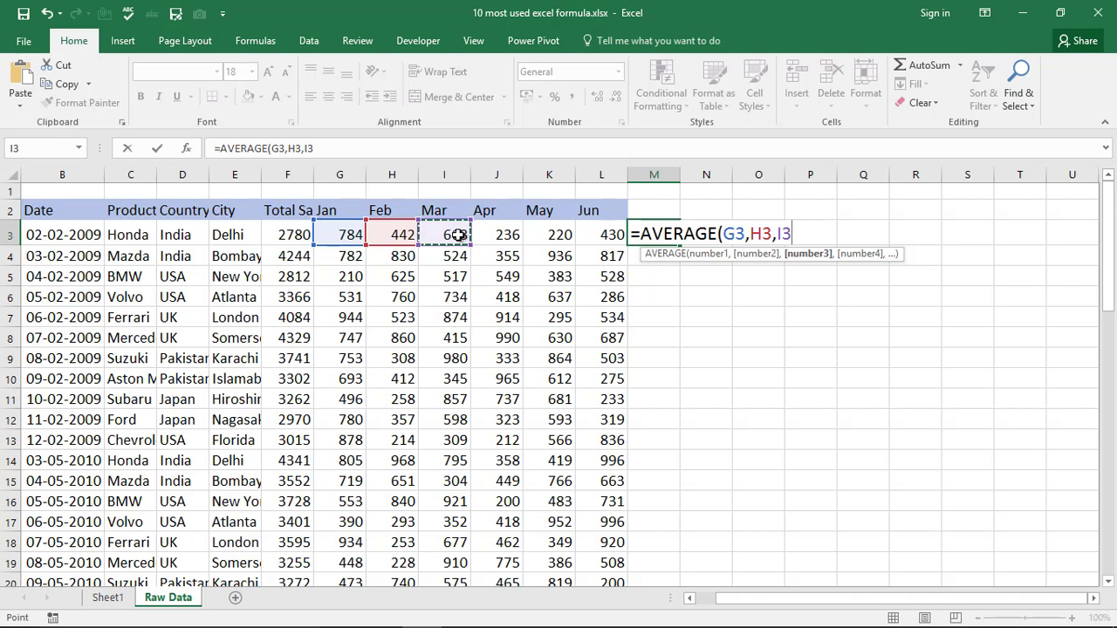
{"action": "type", "text": ","}
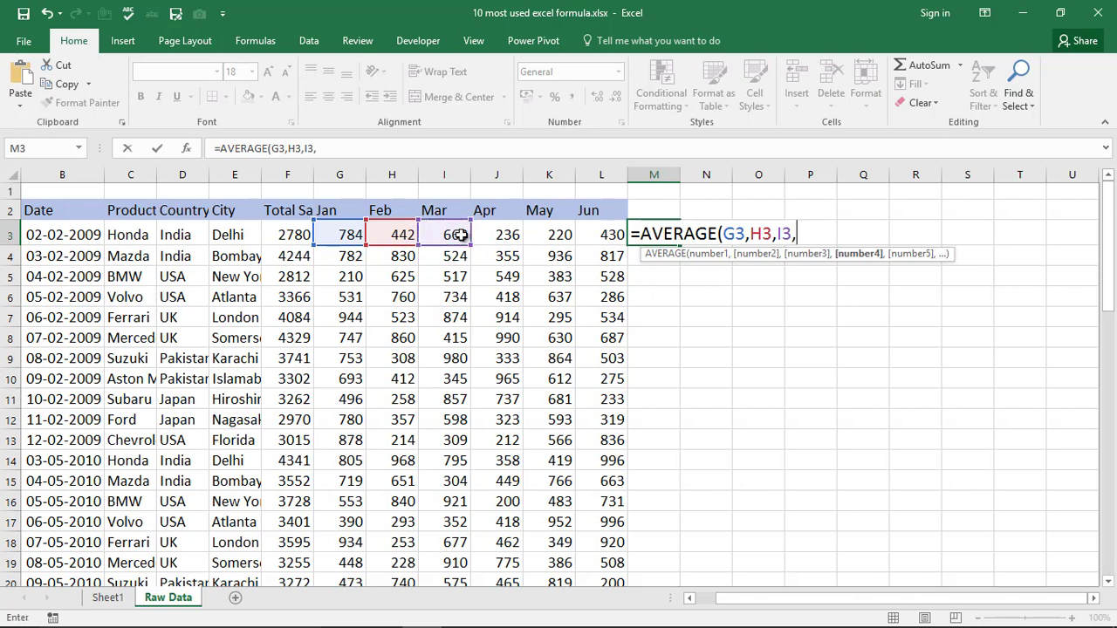
{"action": "left_click", "coordinate": [604, 237]}
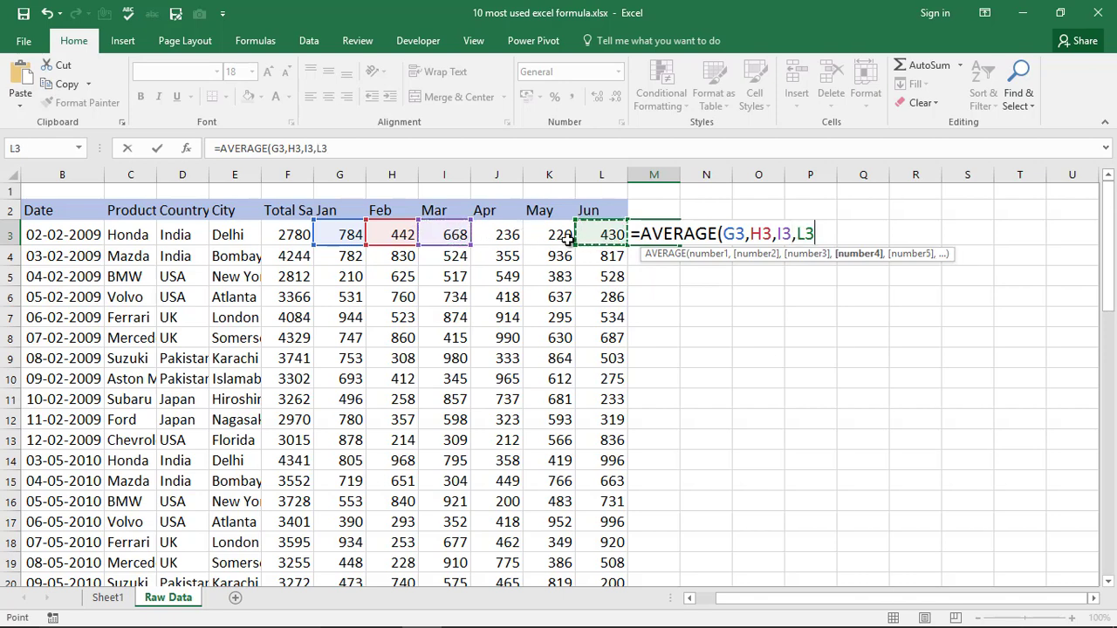
{"action": "type", "text": ")"}
{"action": "key", "text": "Return"}
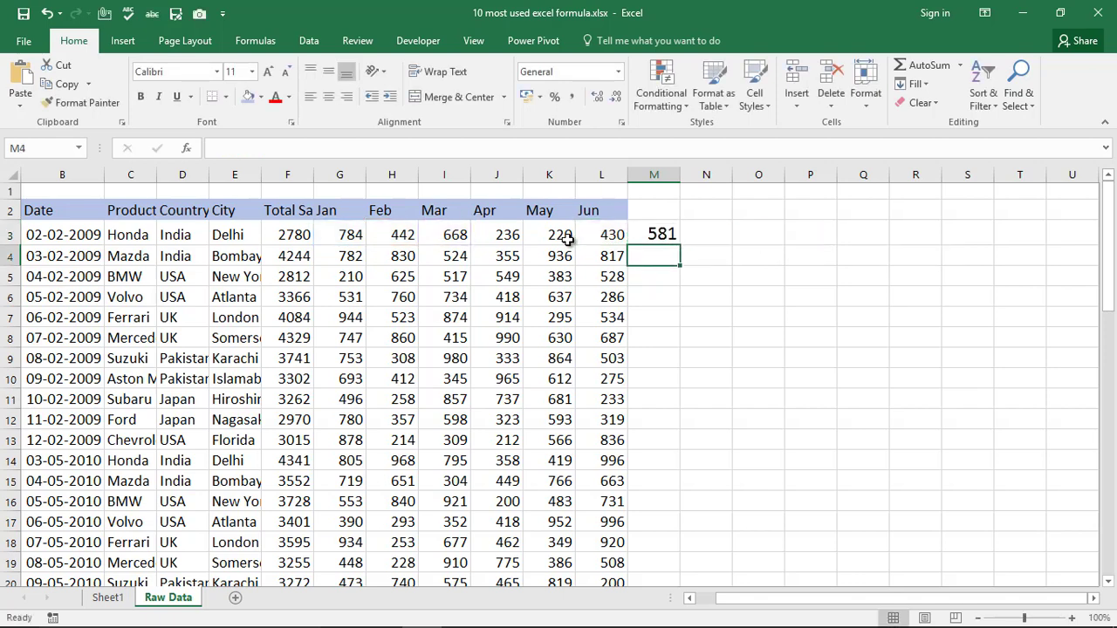
Step: Replace the formula in M3 with =AVERAGE(G3:L3) to average the first row's January to June values
{"action": "left_click", "coordinate": [665, 234]}
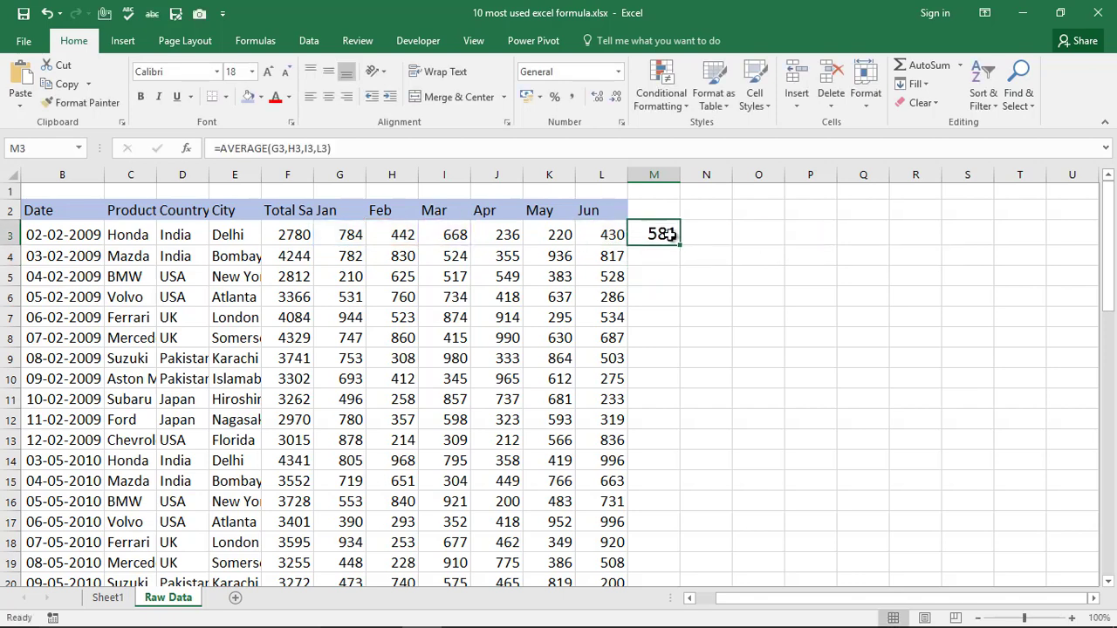
{"action": "key", "text": "Delete"}
{"action": "type", "text": "=s"}
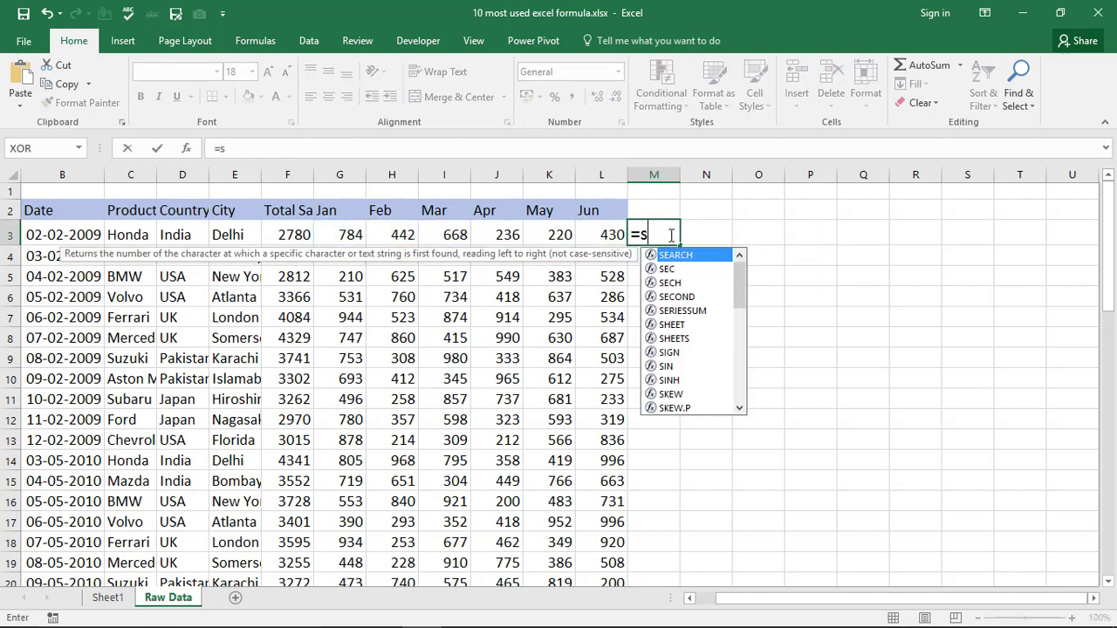
{"action": "key", "text": "BackSpace"}
{"action": "type", "text": "ave"}
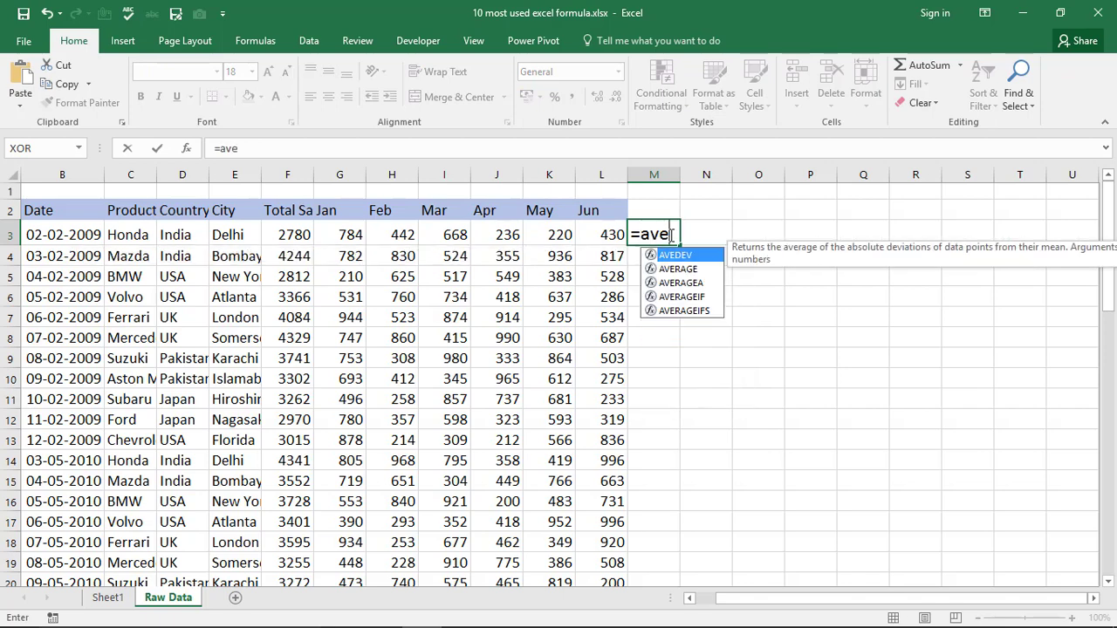
{"action": "key", "text": "Down"}
{"action": "key", "text": "Tab"}
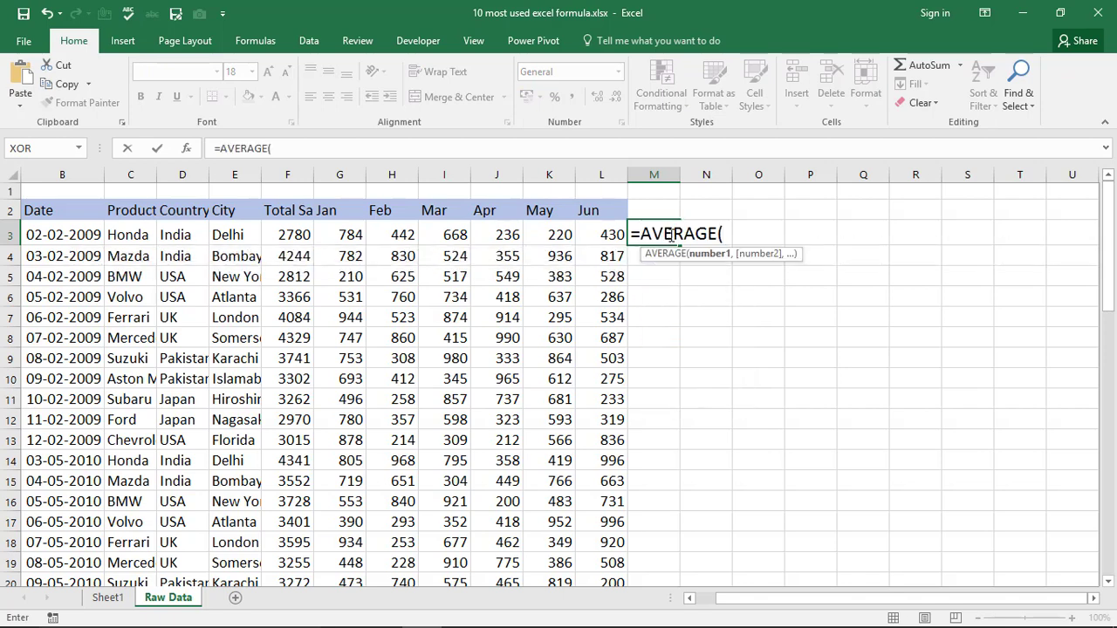
{"action": "left_click_drag", "start_coordinate": [340, 236], "coordinate": [605, 236]}
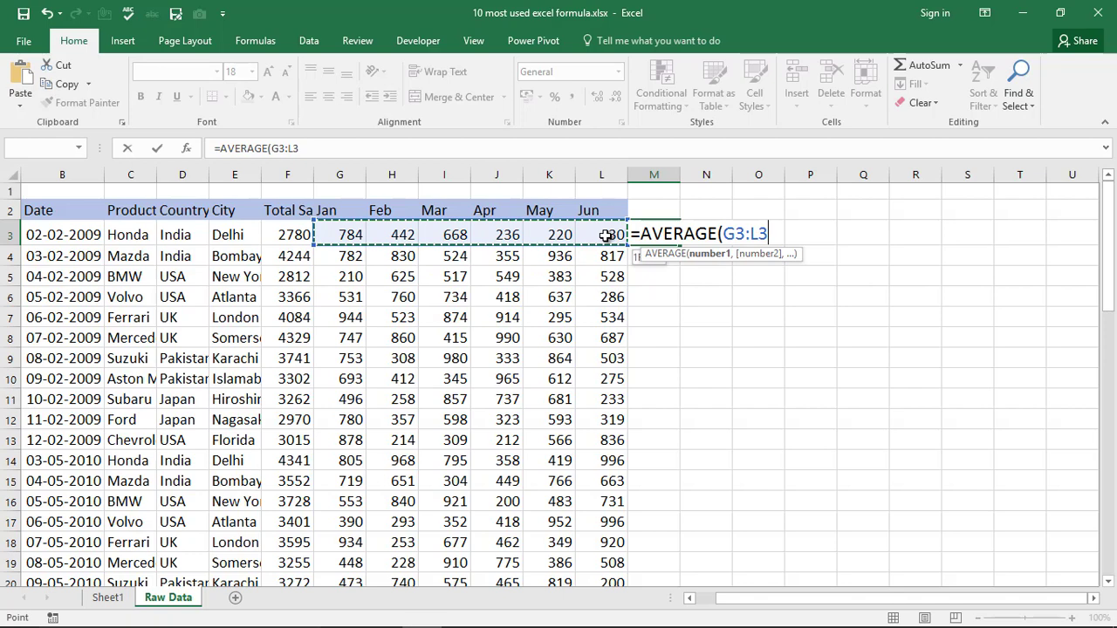
{"action": "type", "text": ")"}
{"action": "key", "text": "Return"}
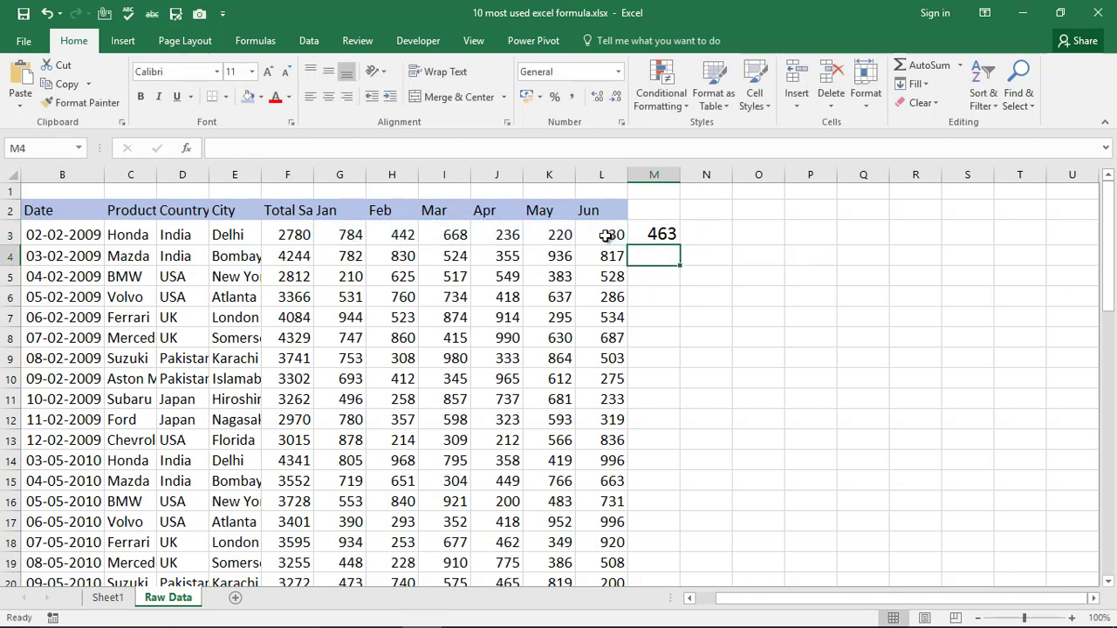
Step: Select the first row's January to June values to compare their average with the result in M3
{"action": "left_click", "coordinate": [655, 234]}
{"action": "left_click_drag", "start_coordinate": [351, 235], "coordinate": [616, 235]}
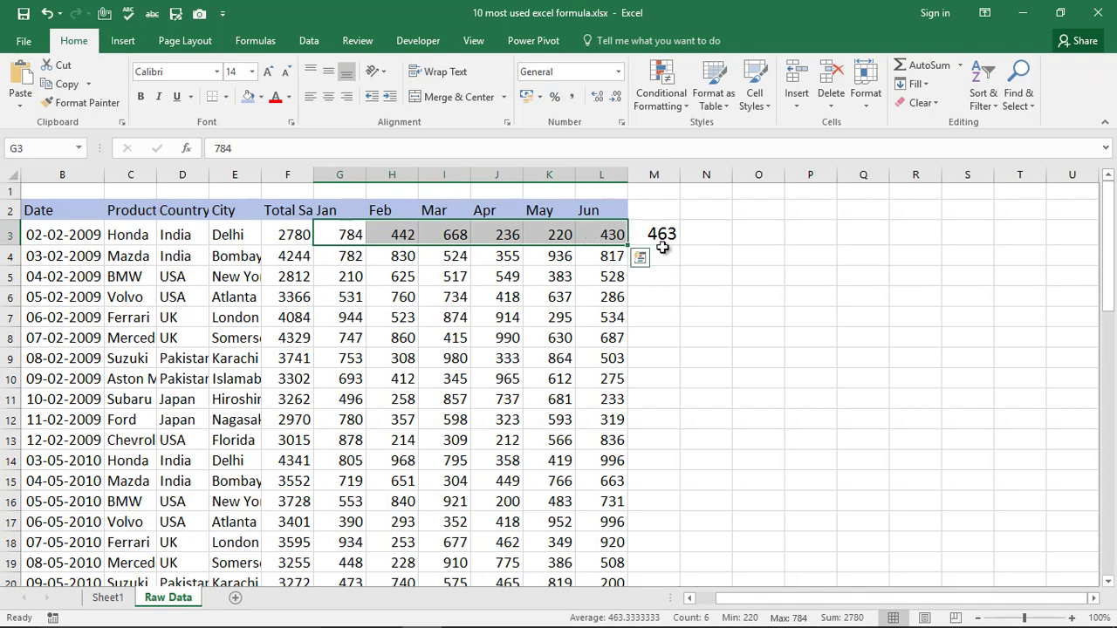
{"action": "left_click", "coordinate": [672, 262]}
Step: Replace the formula in M3 with =AVERAGE(784,442,668) and select G3:I3 to compare the average
{"action": "left_click", "coordinate": [667, 233]}
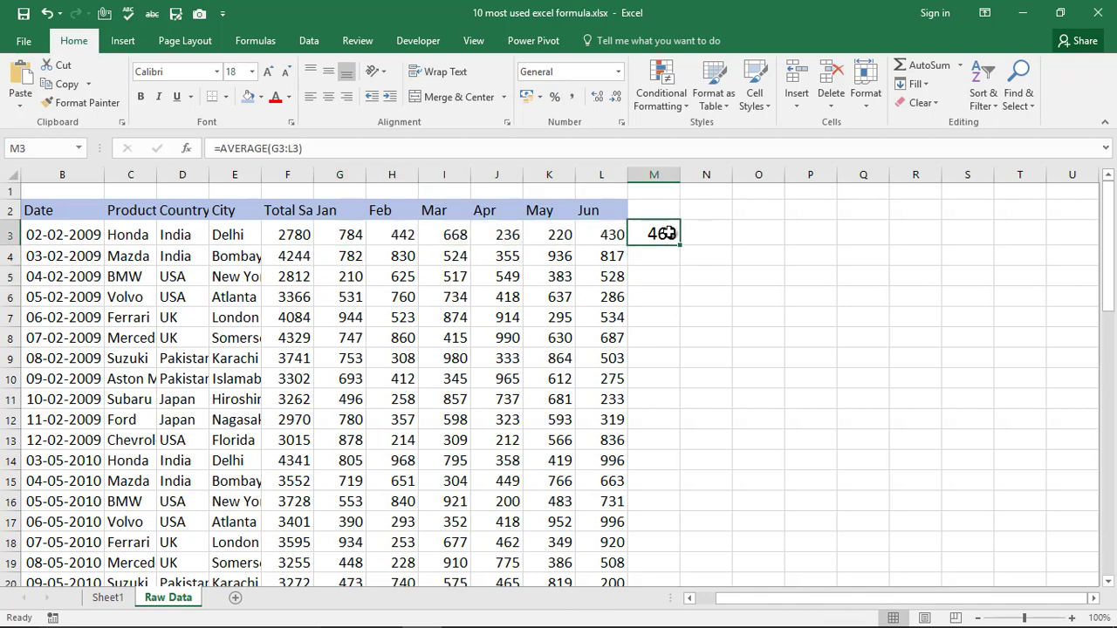
{"action": "key", "text": "Delete"}
{"action": "type", "text": "="}
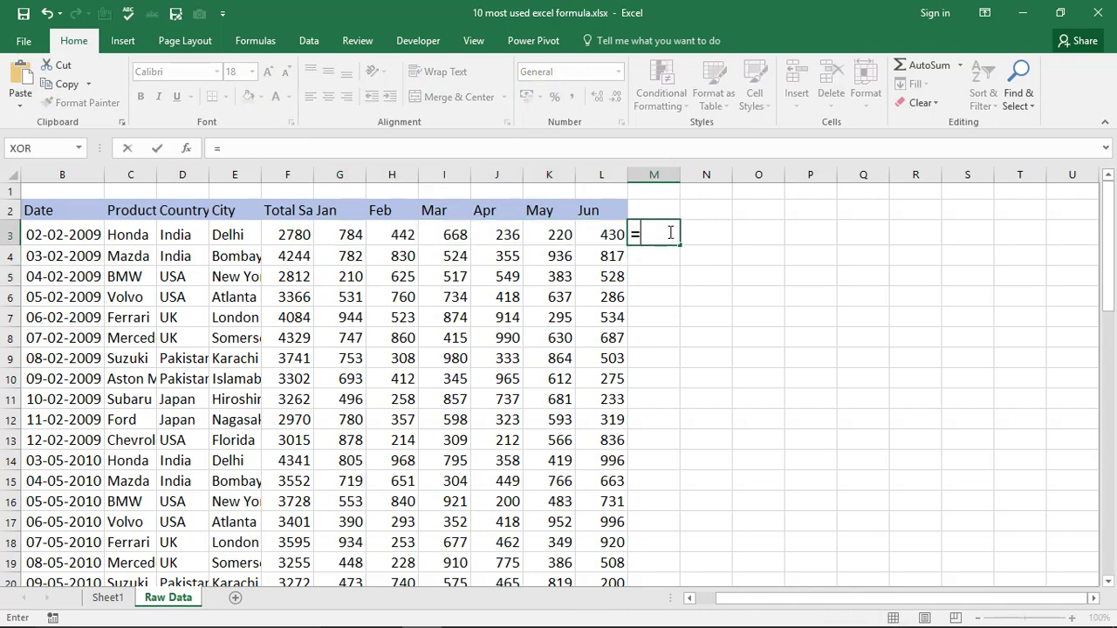
{"action": "type", "text": "ave"}
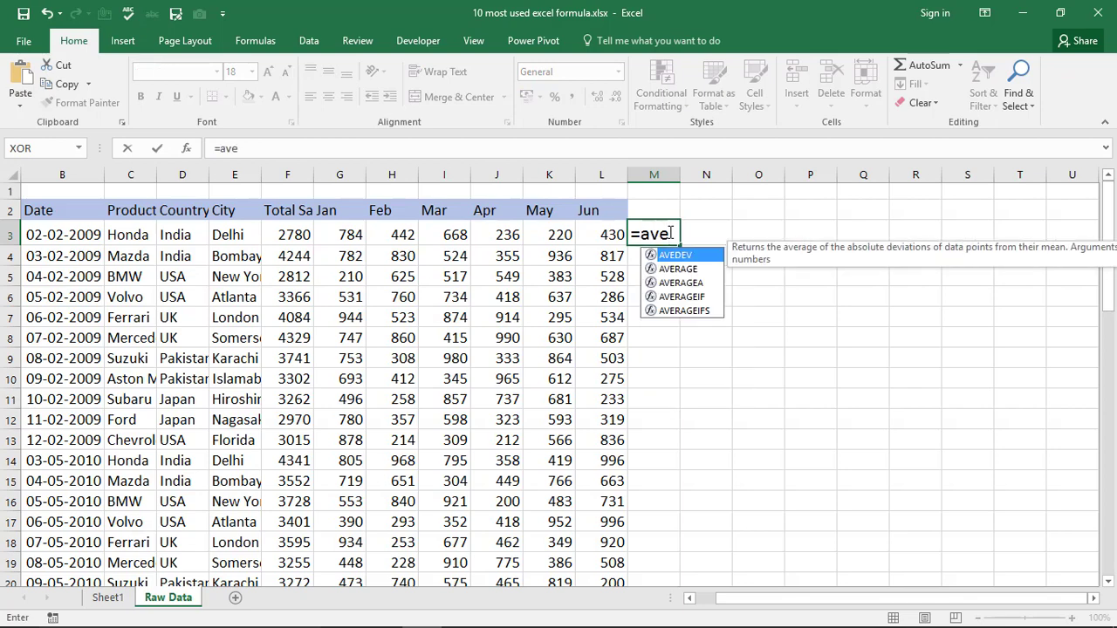
{"action": "key", "text": "Down"}
{"action": "key", "text": "Tab"}
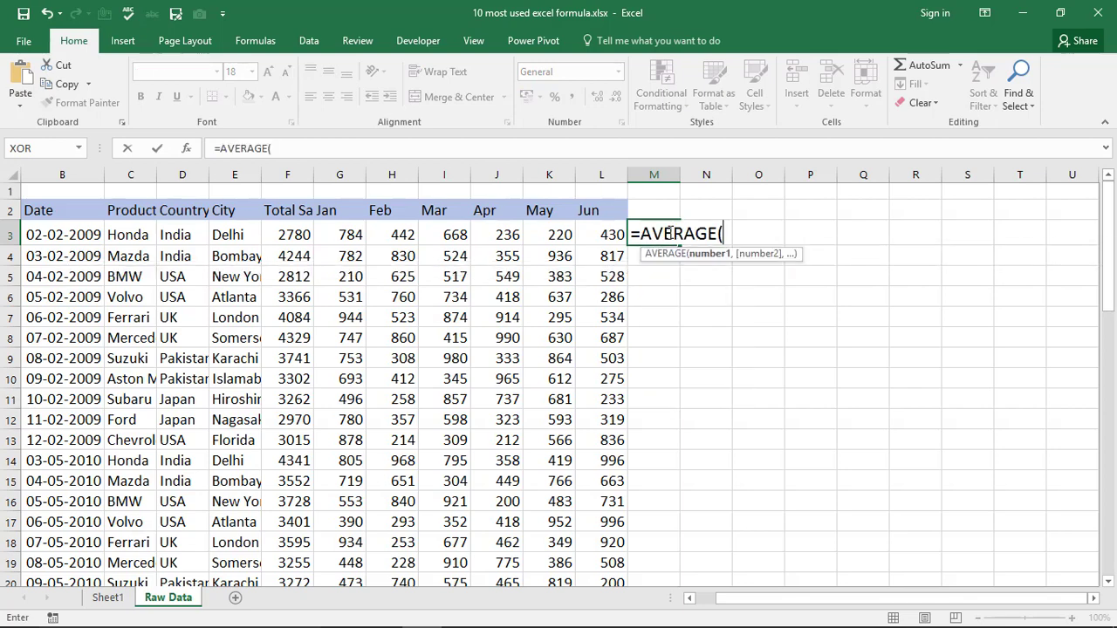
{"action": "type", "text": "784,"}
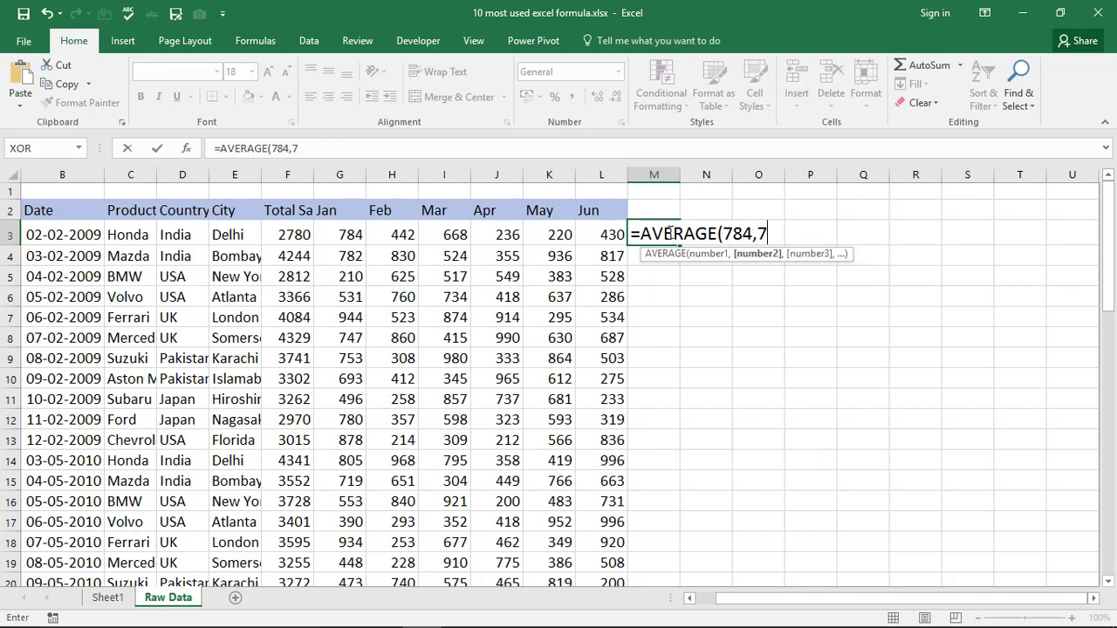
{"action": "type", "text": "442"}
{"action": "type", "text": ","}
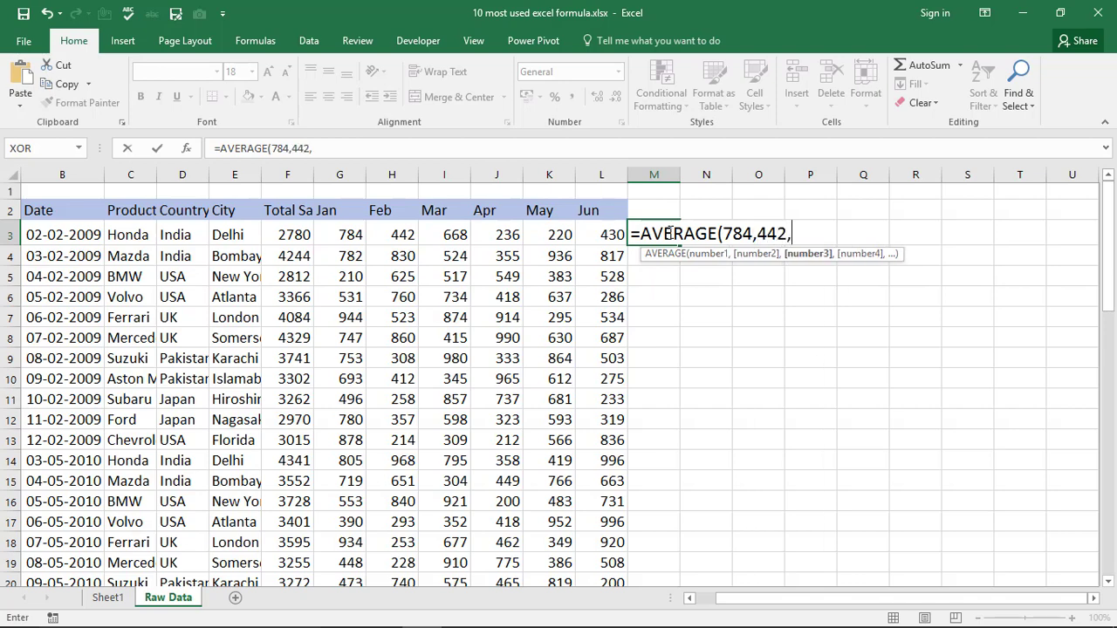
{"action": "type", "text": "668"}
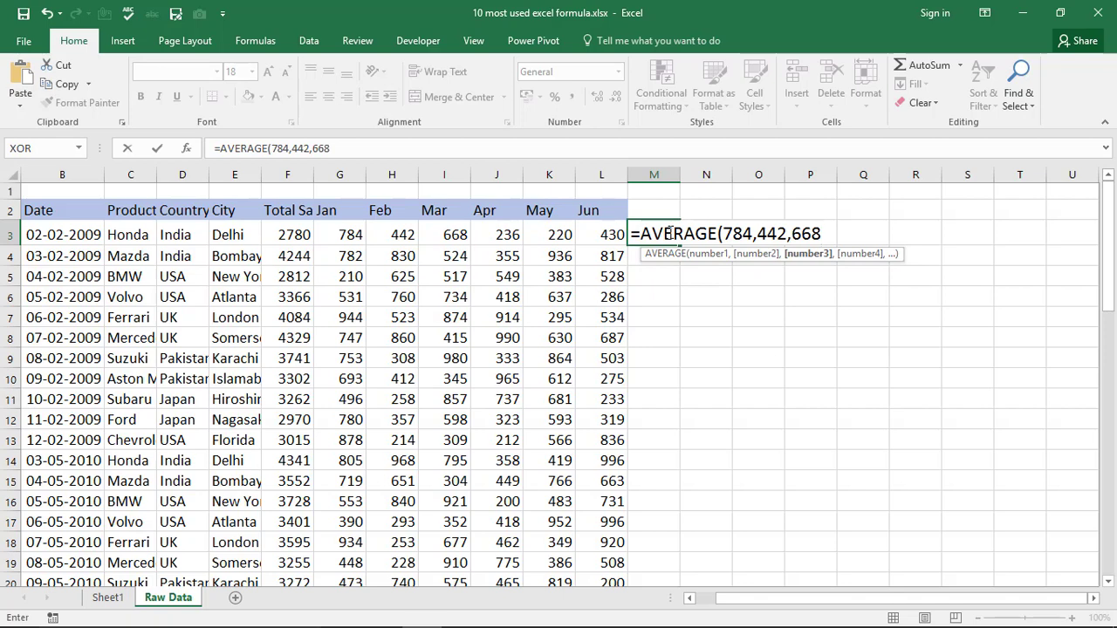
{"action": "type", "text": ")"}
{"action": "key", "text": "Return"}
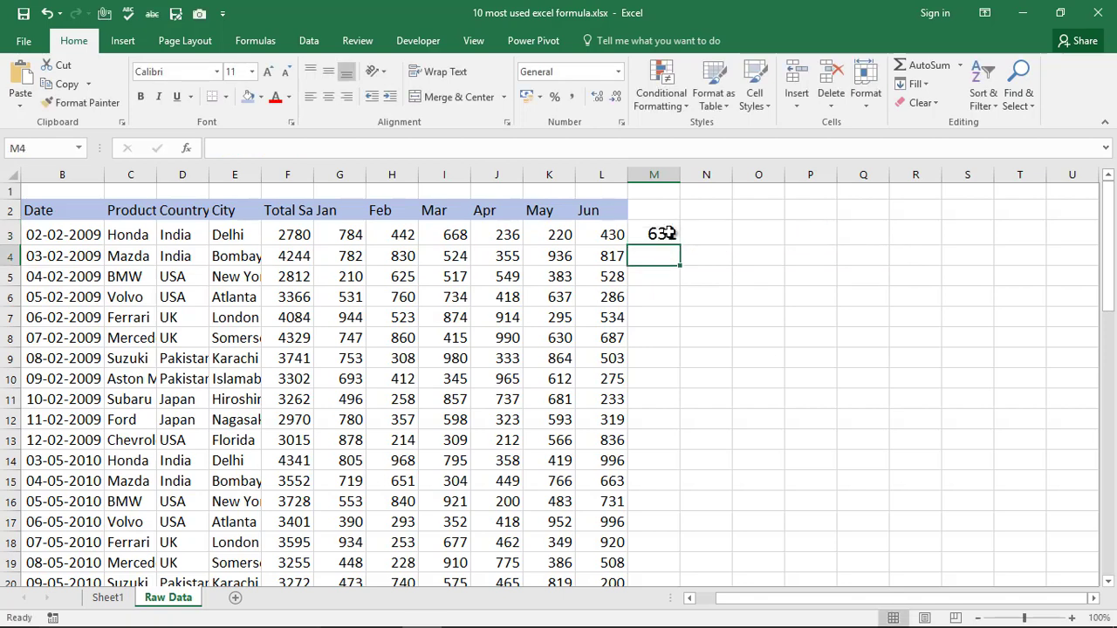
{"action": "left_click_drag", "start_coordinate": [342, 235], "coordinate": [441, 232]}
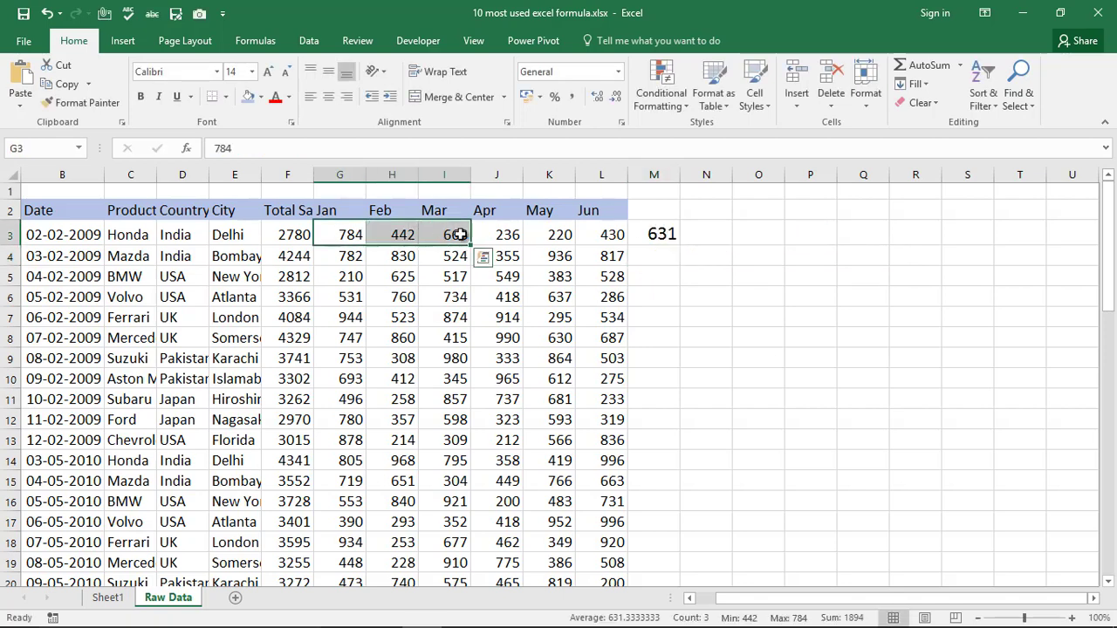
Step: Clear cell M3, then check the Count Formula entry in the list on Sheet1 and return to the Raw Data sheet
{"action": "left_click", "coordinate": [656, 234]}
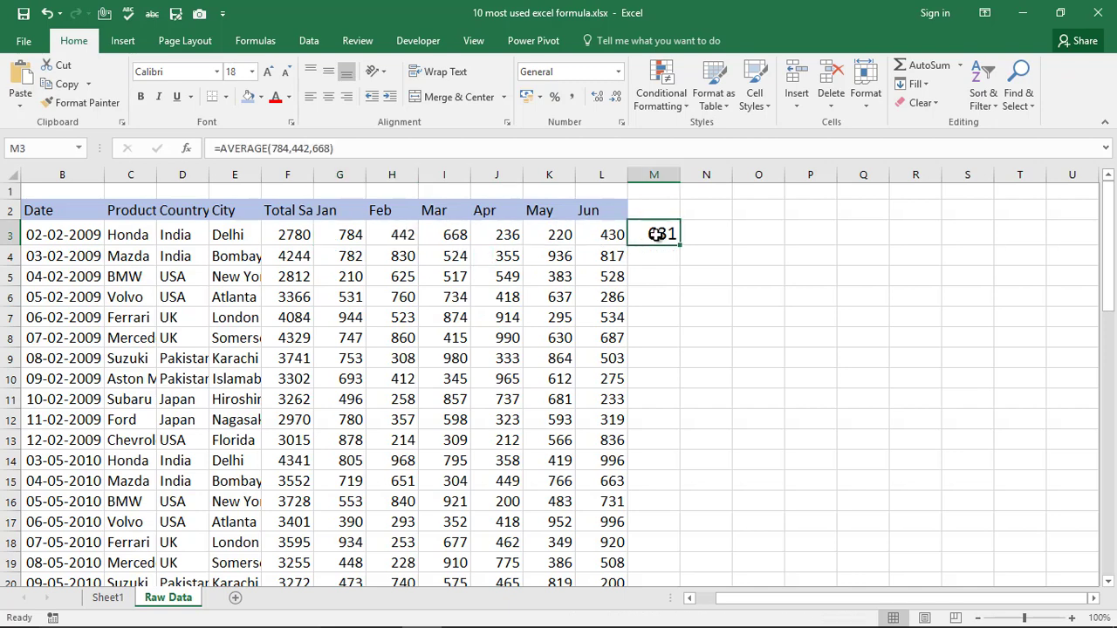
{"action": "key", "text": "Delete"}
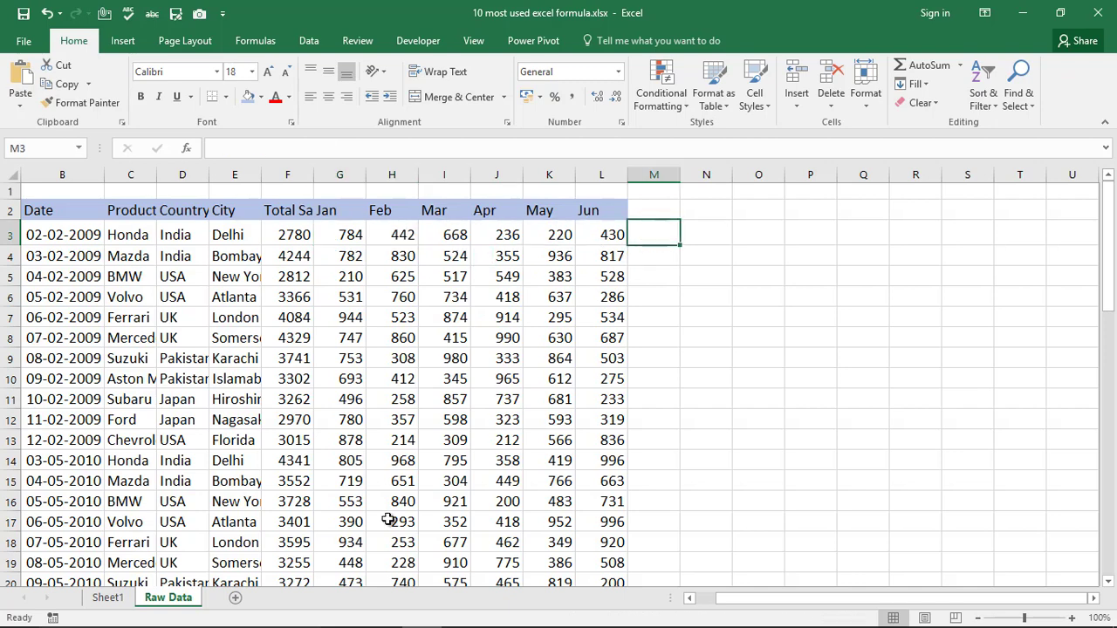
{"action": "left_click", "coordinate": [107, 598]}
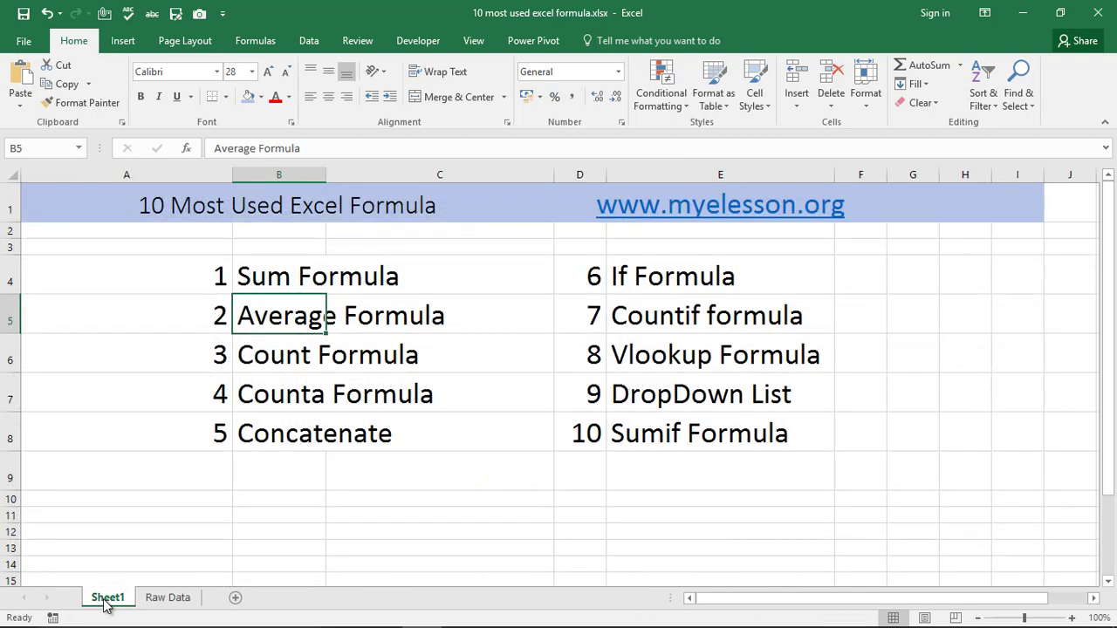
{"action": "left_click", "coordinate": [266, 359]}
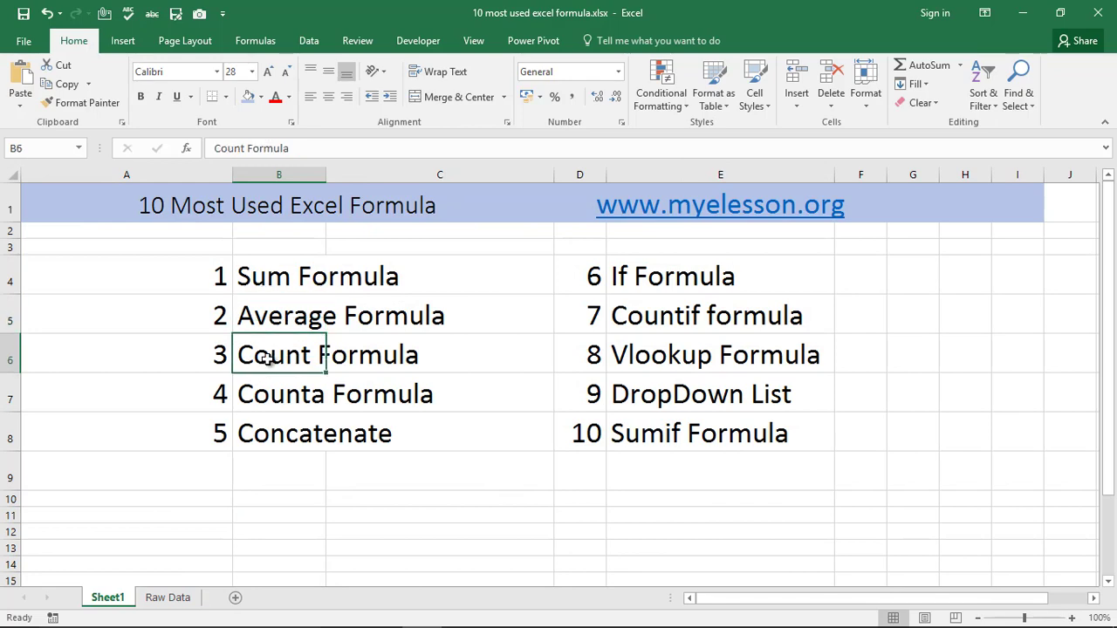
{"action": "left_click", "coordinate": [170, 598]}
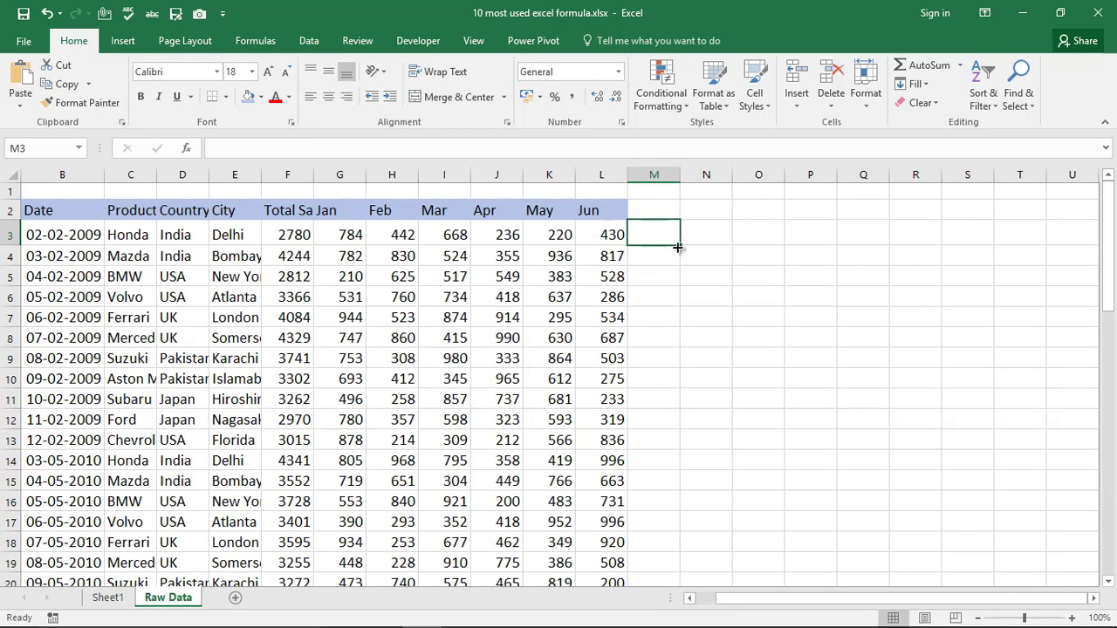
Step: Enter =COUNT(B3:L3) in M3 to count the numeric cells in the first data row
{"action": "type", "text": "="}
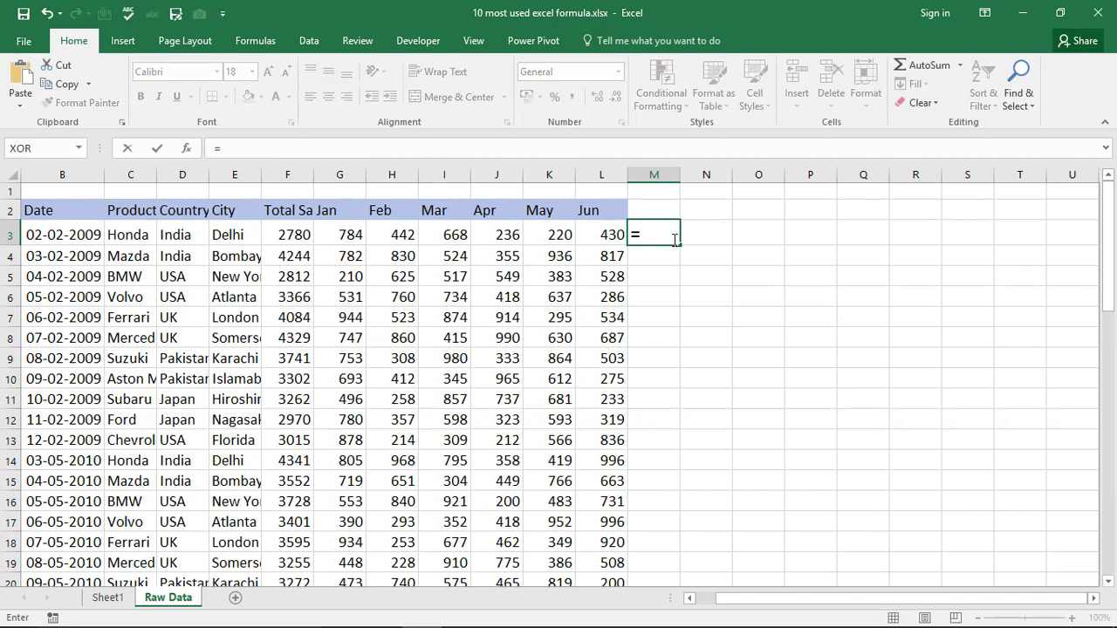
{"action": "type", "text": "count"}
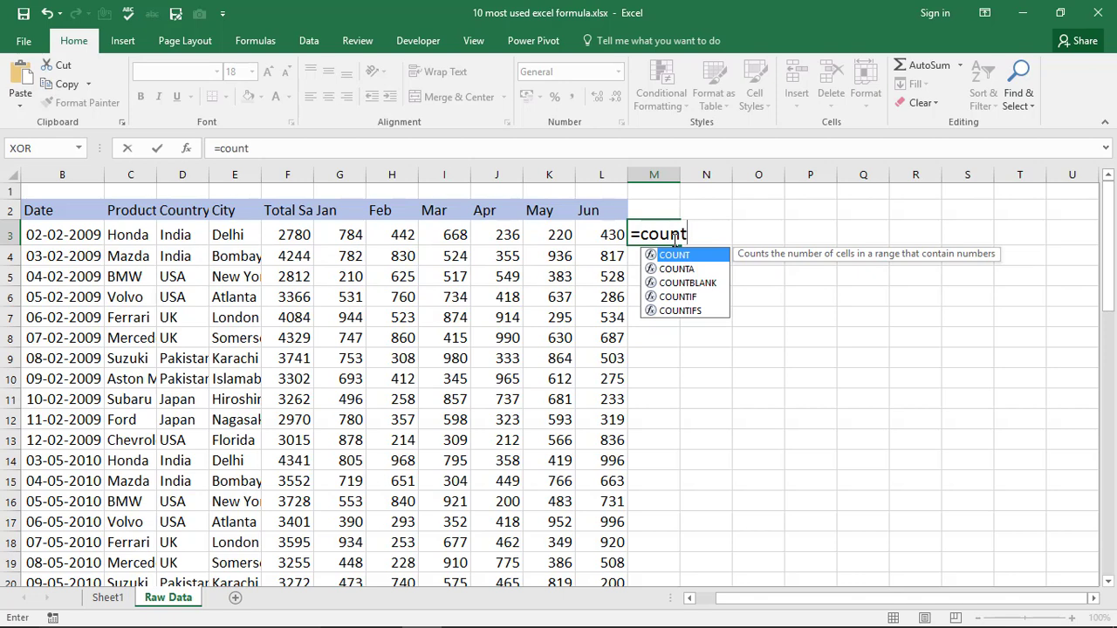
{"action": "type", "text": "("}
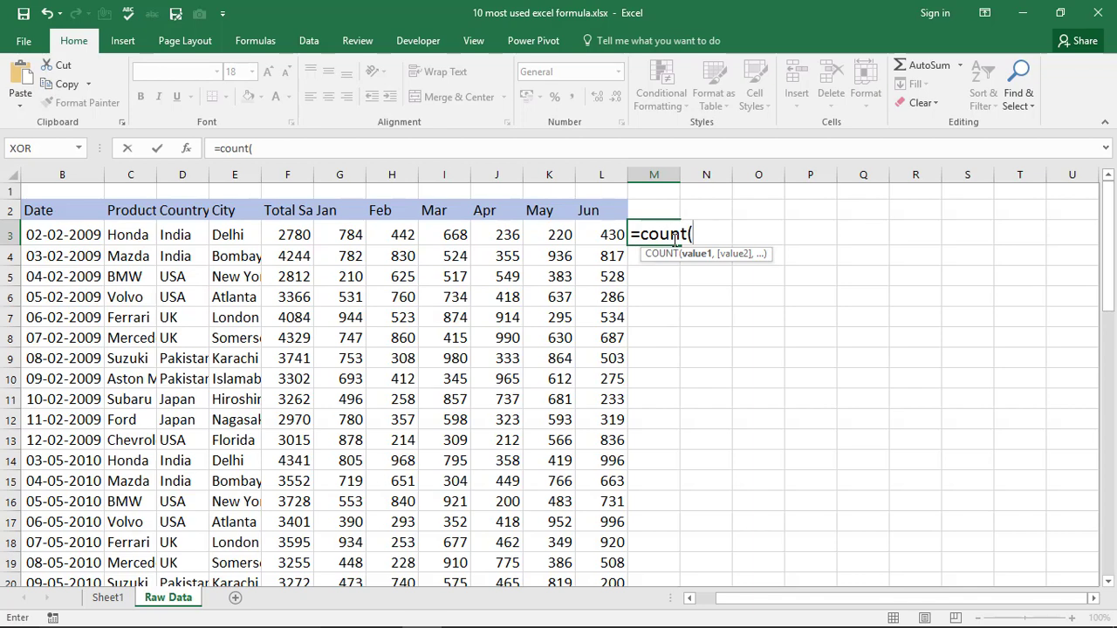
{"action": "left_click", "coordinate": [40, 240]}
{"action": "left_click_drag", "start_coordinate": [39, 240], "coordinate": [594, 240]}
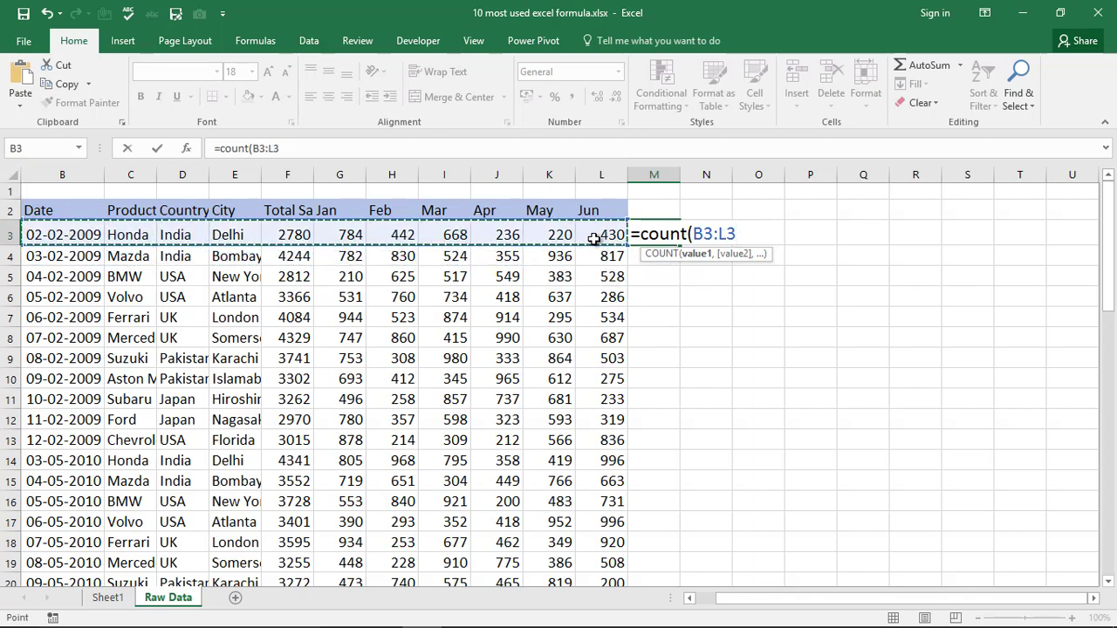
{"action": "type", "text": ")"}
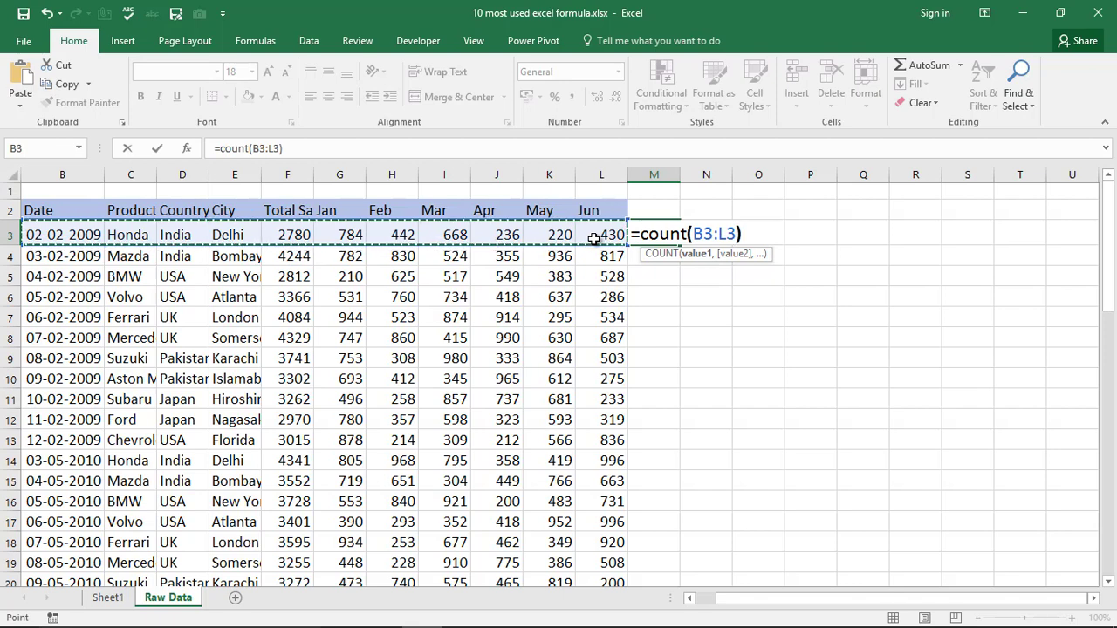
{"action": "key", "text": "Return"}
{"action": "left_click", "coordinate": [658, 229]}
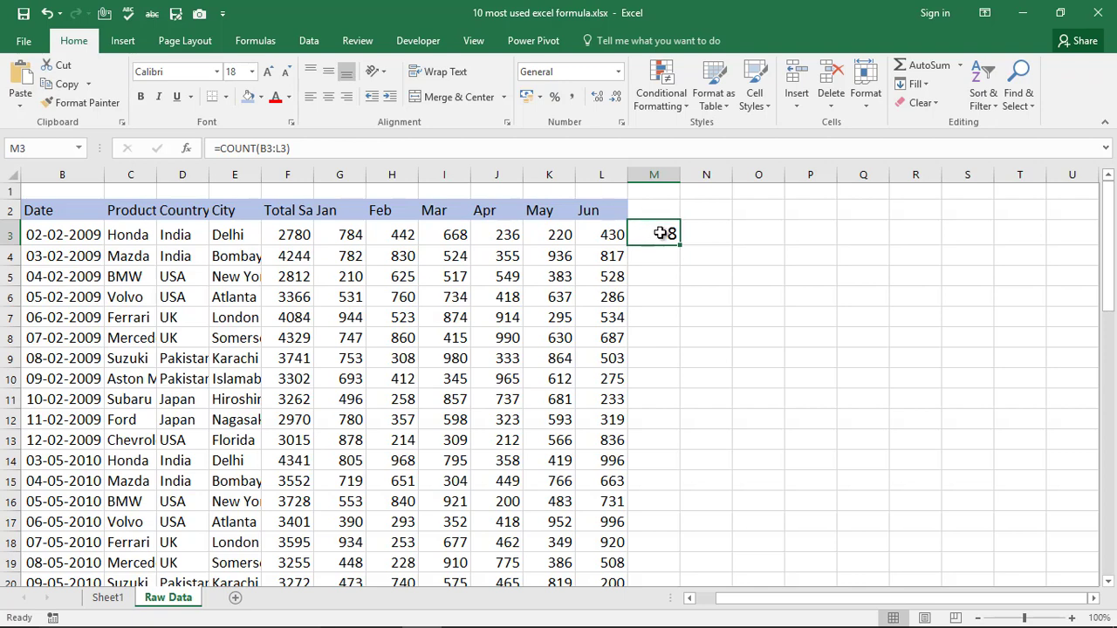
Step: Replace the June value in L3 with A to test the count in M3, and undo the change
{"action": "left_click", "coordinate": [602, 239]}
{"action": "type", "text": "A"}
{"action": "key", "text": "Return"}
{"action": "left_click", "coordinate": [661, 233]}
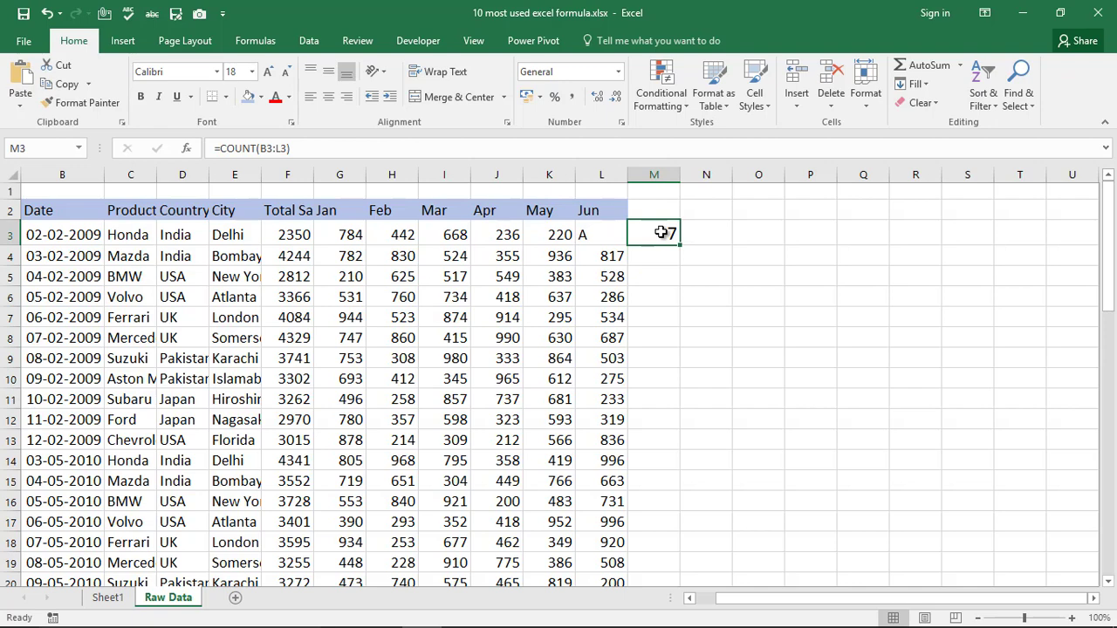
{"action": "key", "text": "ctrl+z"}
{"action": "key", "text": "ctrl+z"}
{"action": "left_click", "coordinate": [670, 237]}
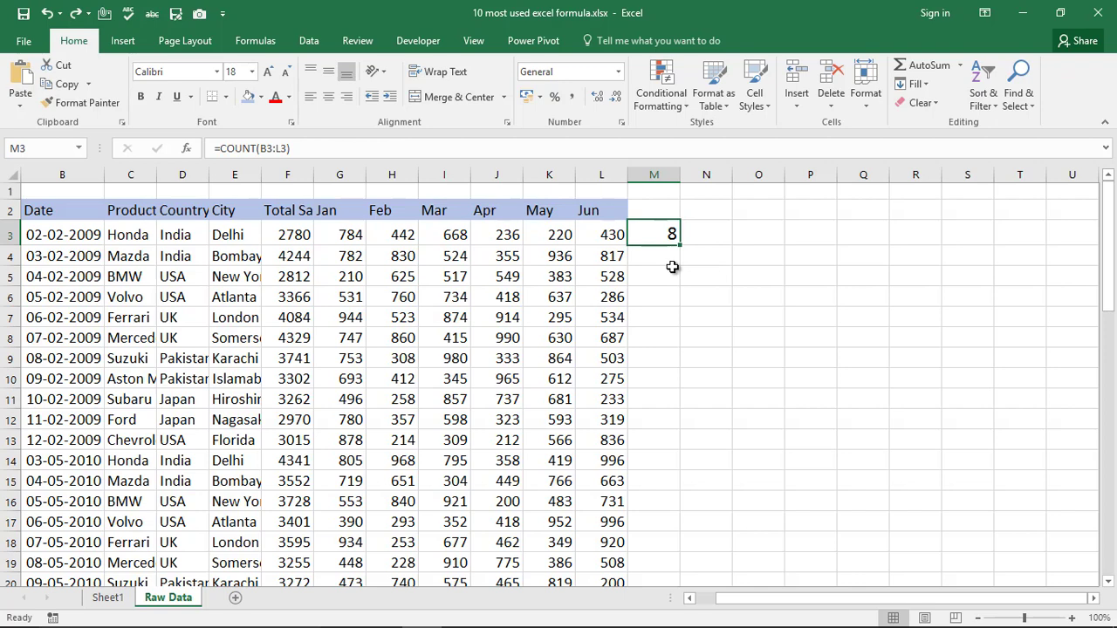
Step: Check the Counta Formula entry in the list on Sheet1 and return to the Raw Data sheet
{"action": "left_click", "coordinate": [106, 598]}
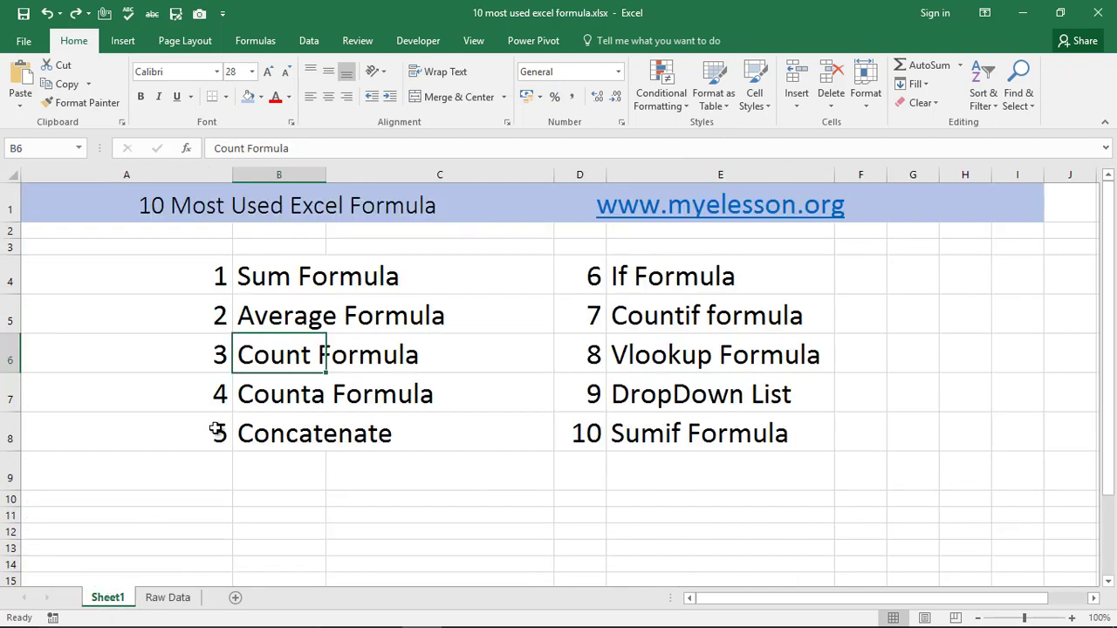
{"action": "left_click", "coordinate": [266, 397]}
{"action": "left_click", "coordinate": [170, 598]}
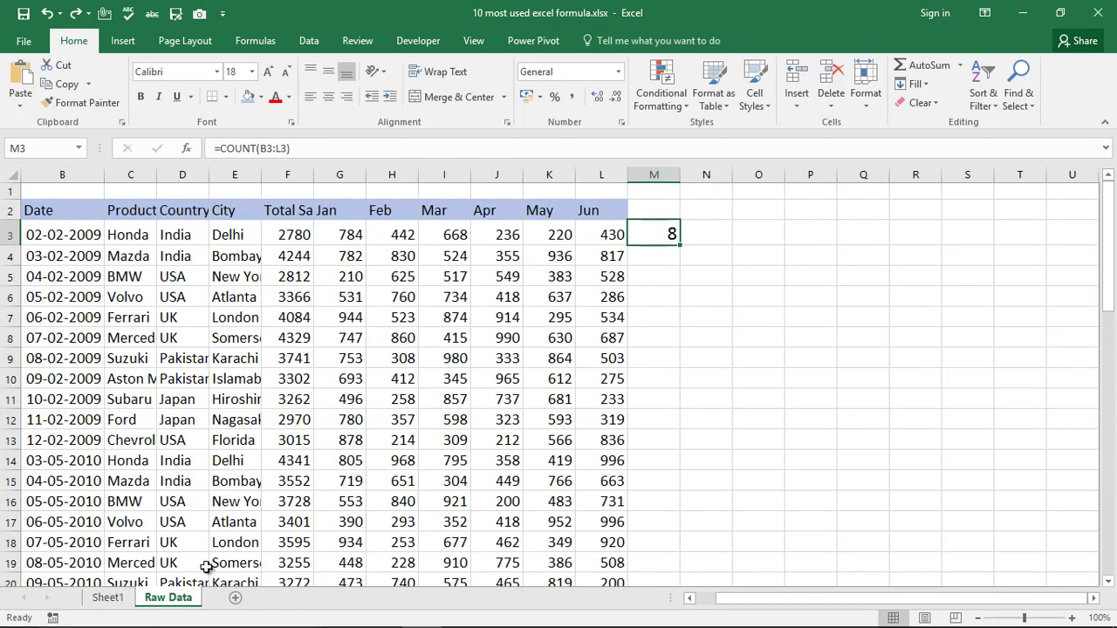
Step: Replace the formula in M3 with =COUNTA(B3:L3) to count the non-empty cells in the first data row
{"action": "type", "text": "=c"}
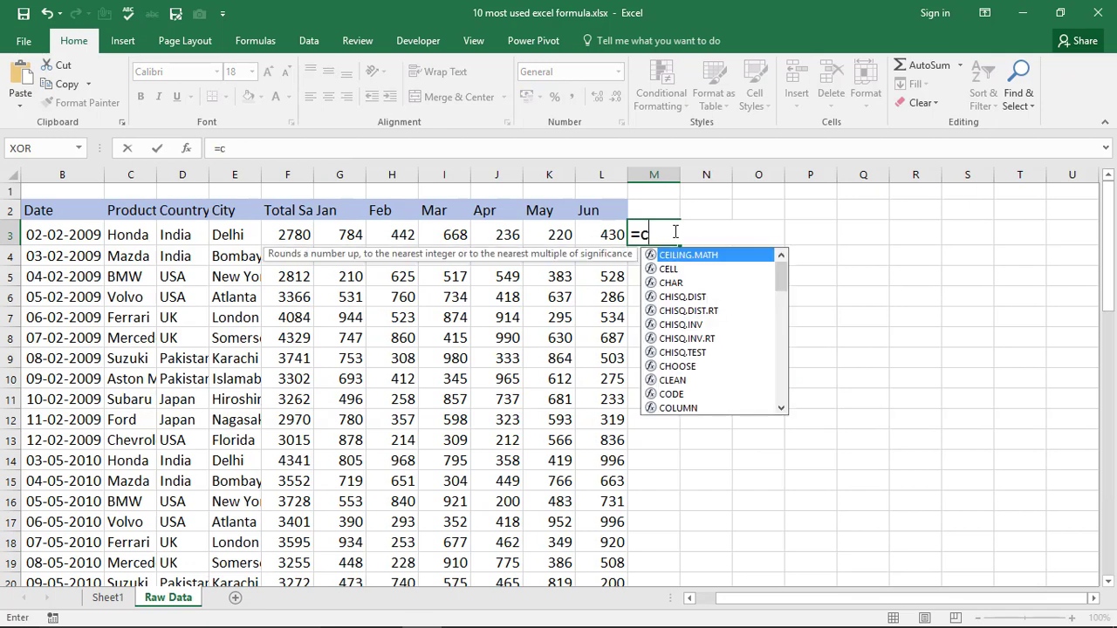
{"action": "type", "text": "ounta"}
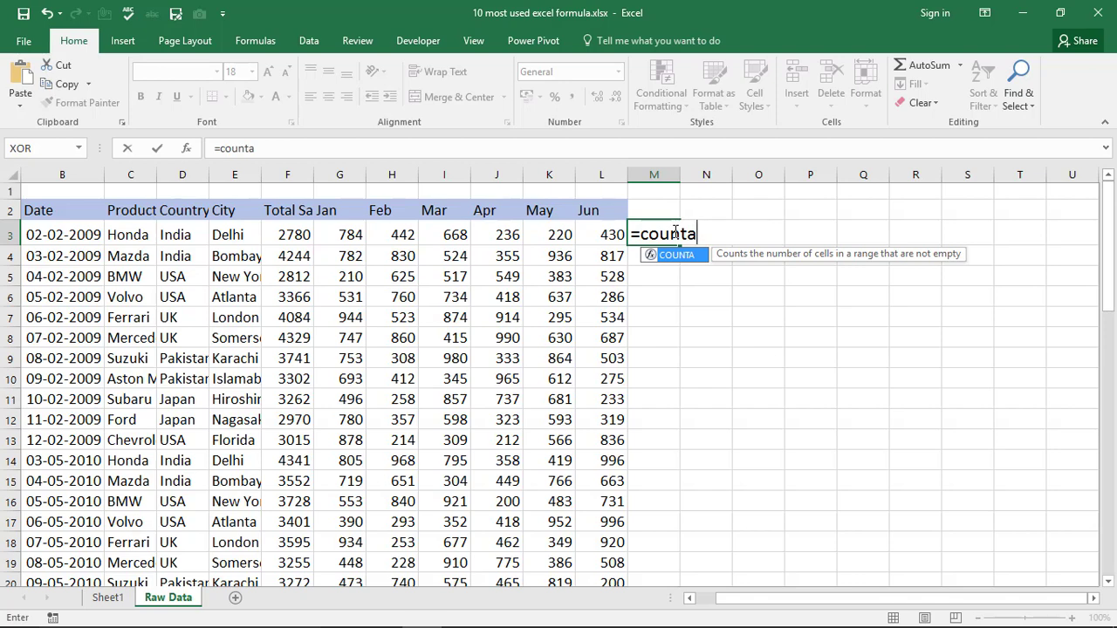
{"action": "key", "text": "Tab"}
{"action": "left_click_drag", "start_coordinate": [35, 232], "coordinate": [602, 235]}
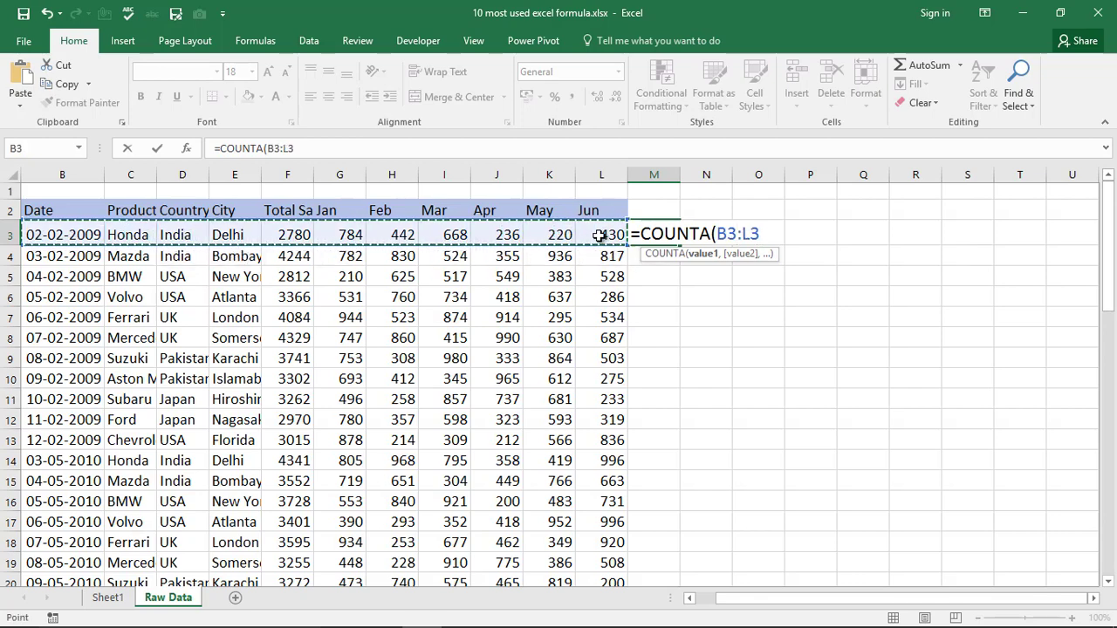
{"action": "type", "text": ")"}
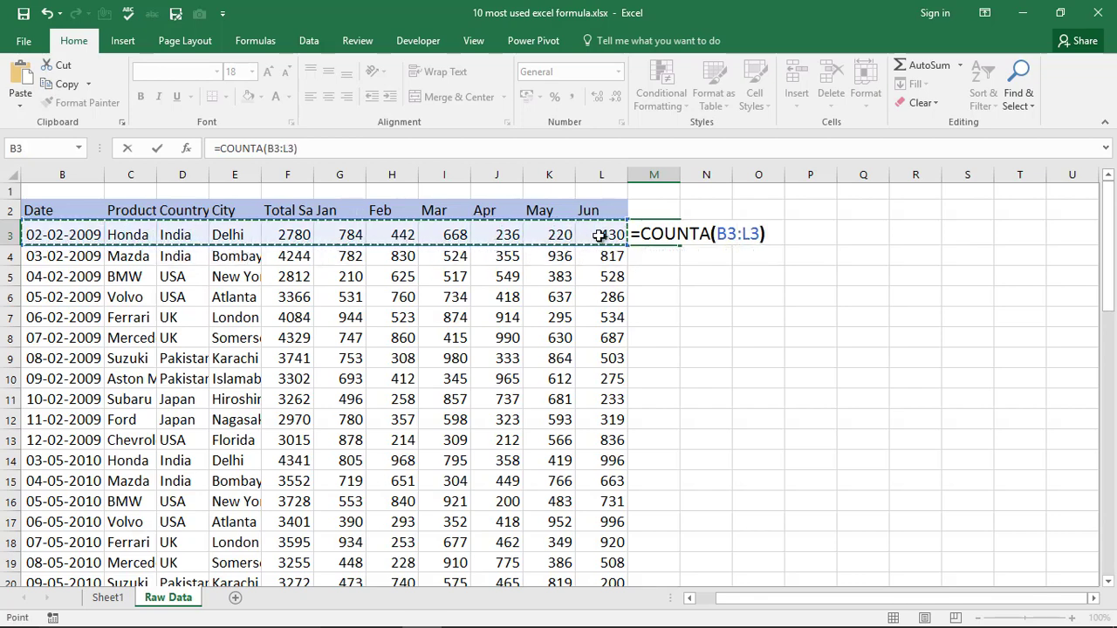
{"action": "key", "text": "Return"}
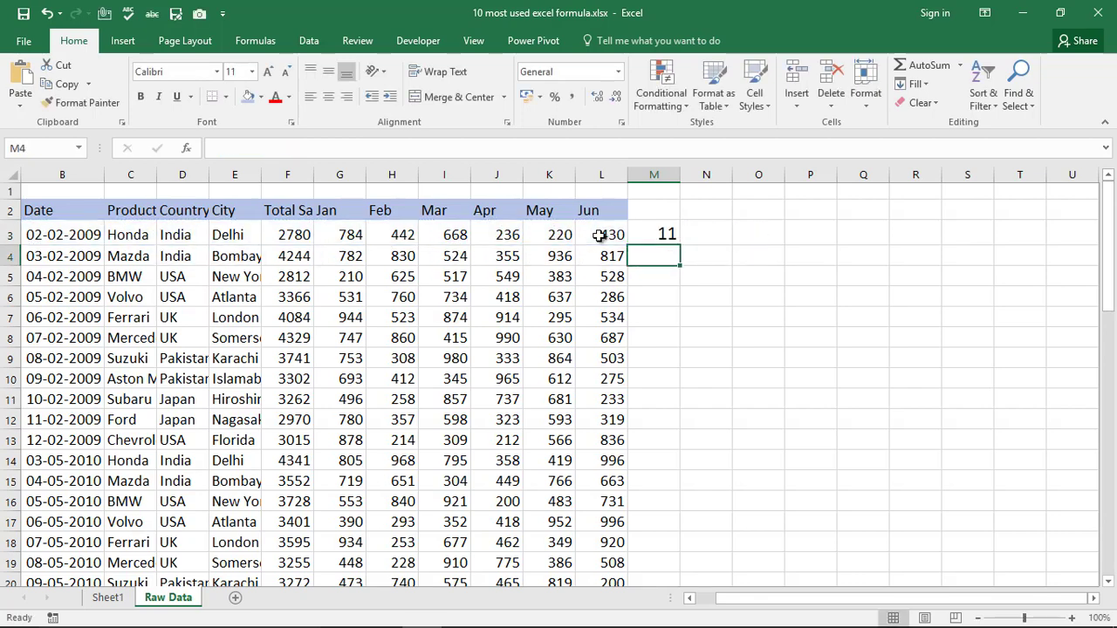
{"action": "left_click", "coordinate": [647, 235]}
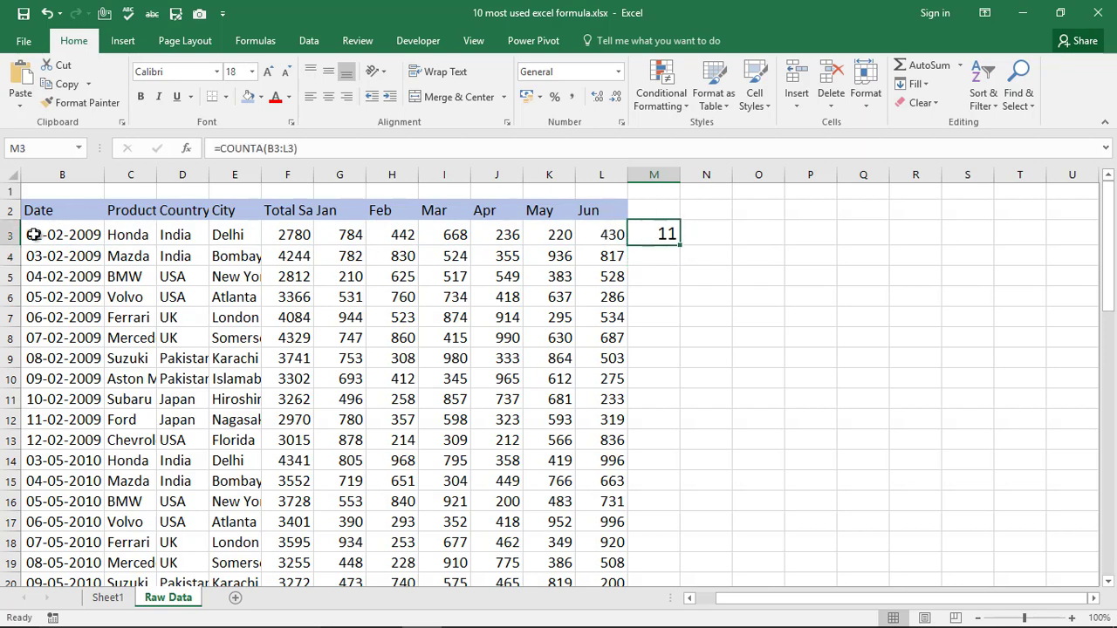
Step: Select the first data row from L3 back to B3 to review the cells covered by the COUNTA formula
{"action": "left_click", "coordinate": [614, 234]}
{"action": "left_click_drag", "start_coordinate": [614, 234], "coordinate": [35, 232]}
{"action": "left_click", "coordinate": [703, 280]}
Step: Clear the March value in I3 to test the COUNTA result in M3, and undo the deletion
{"action": "left_click", "coordinate": [452, 236]}
{"action": "key", "text": "Delete"}
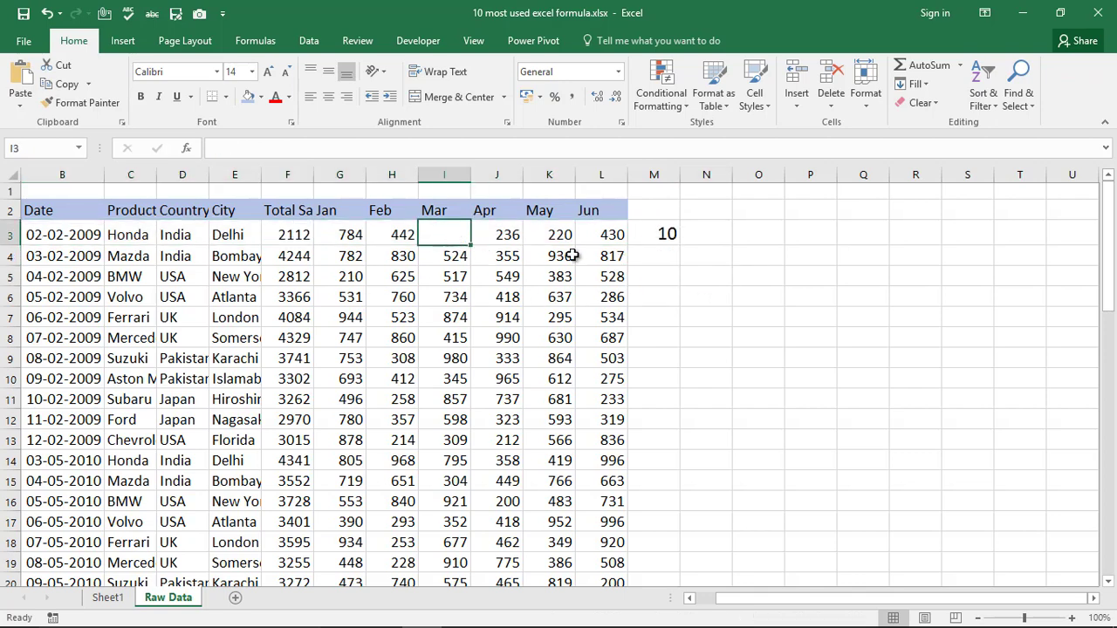
{"action": "left_click", "coordinate": [618, 300]}
{"action": "left_click", "coordinate": [666, 237]}
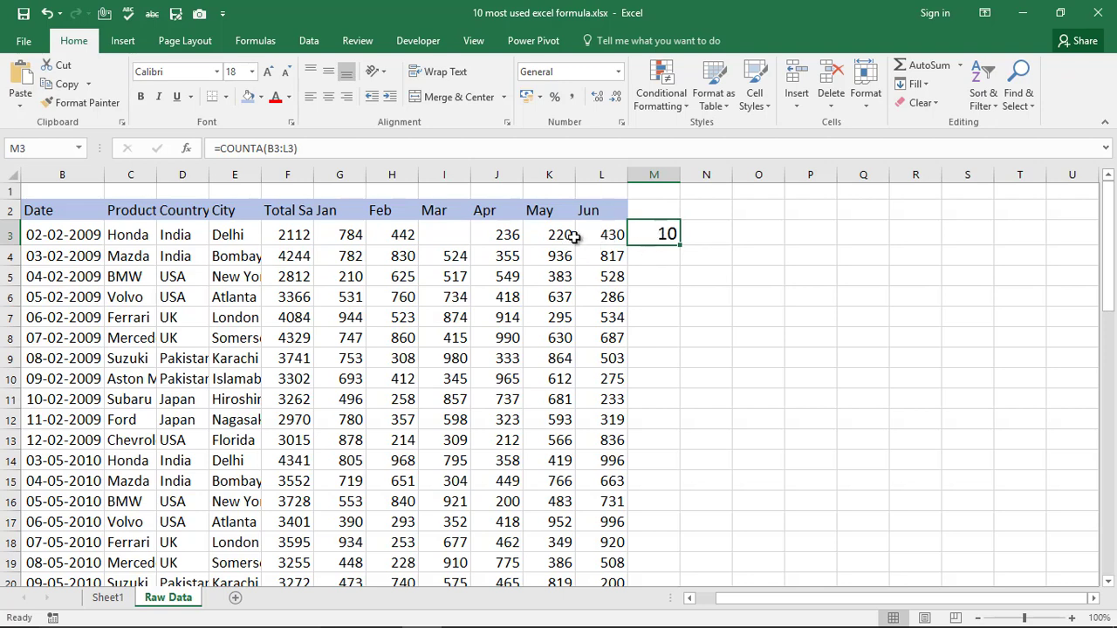
{"action": "key", "text": "ctrl+z"}
{"action": "left_click", "coordinate": [662, 255]}
{"action": "left_click", "coordinate": [665, 240]}
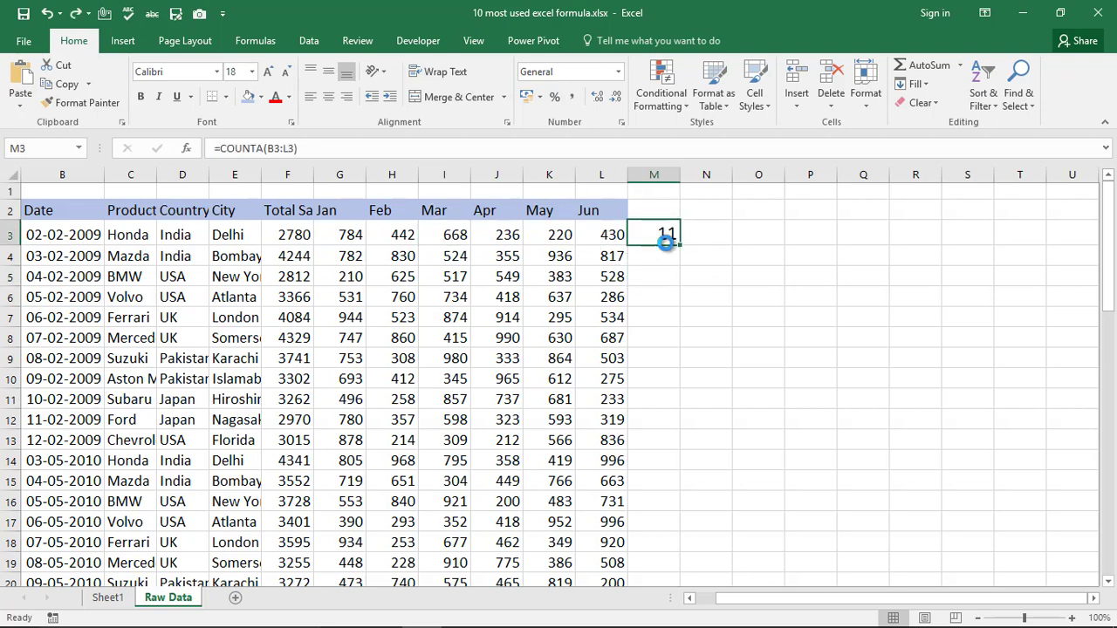
Step: Clear the COUNTA formula from M3 and go to the formula list on Sheet1
{"action": "key", "text": "Delete"}
{"action": "left_click", "coordinate": [106, 597]}
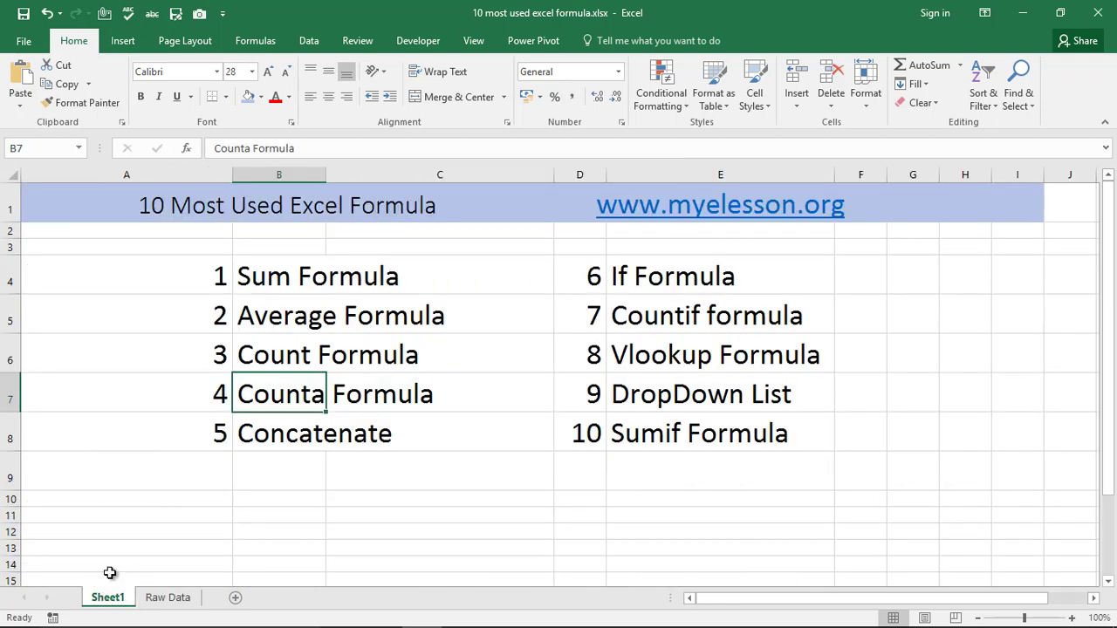
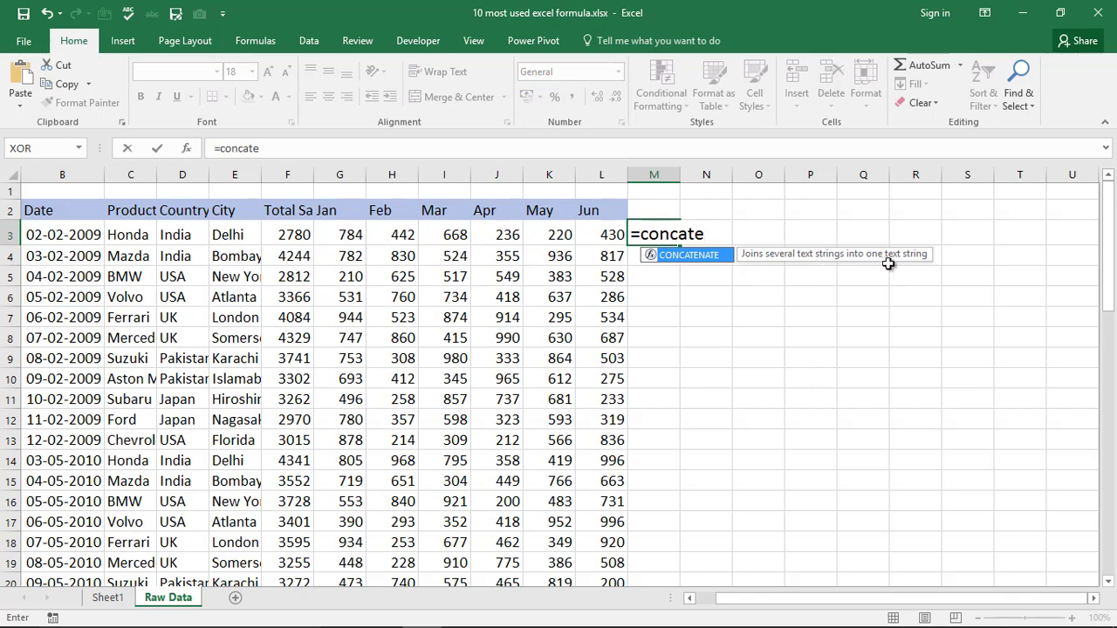
Step: Enter =CONCATENATE(D3,E3) in M3 on the Raw Data sheet to join country and city, and autofit column M
{"action": "key", "text": "Tab"}
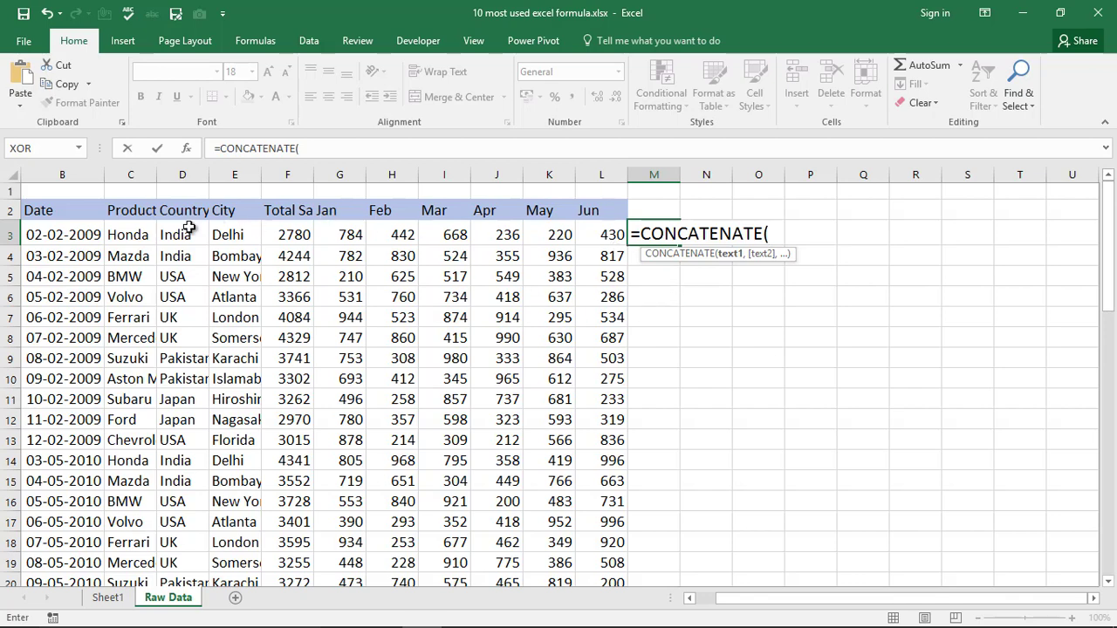
{"action": "left_click", "coordinate": [182, 228]}
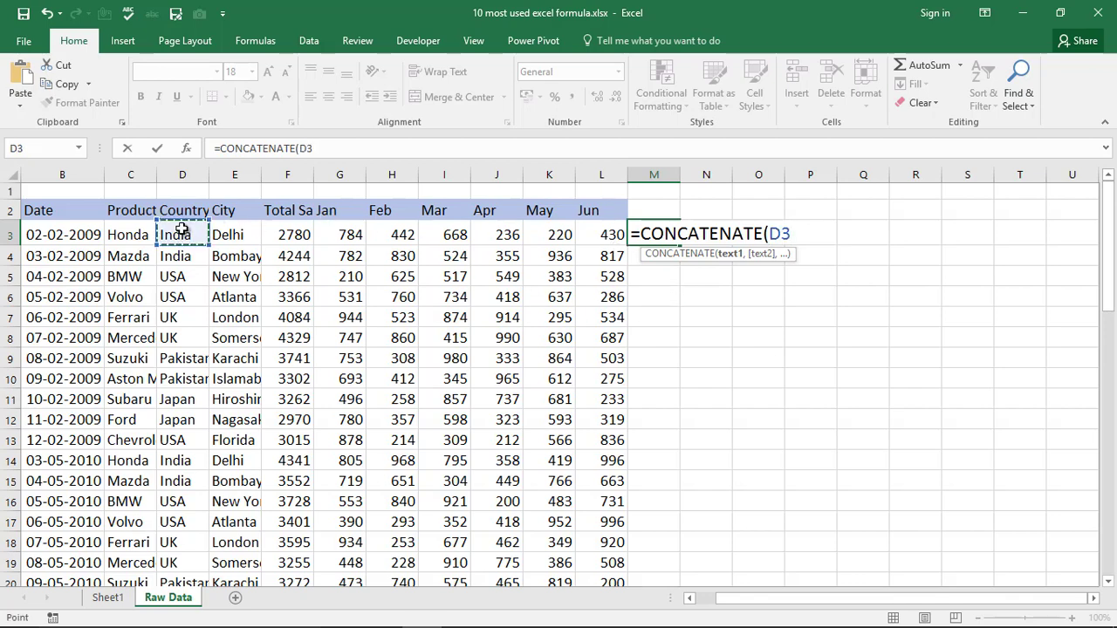
{"action": "type", "text": ","}
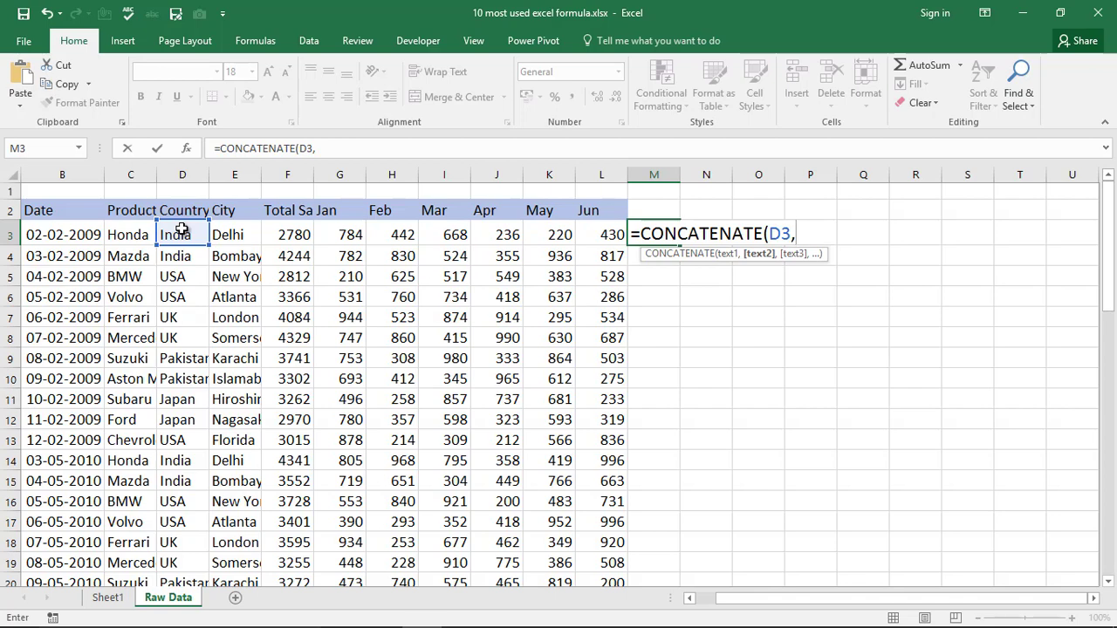
{"action": "left_click", "coordinate": [226, 233]}
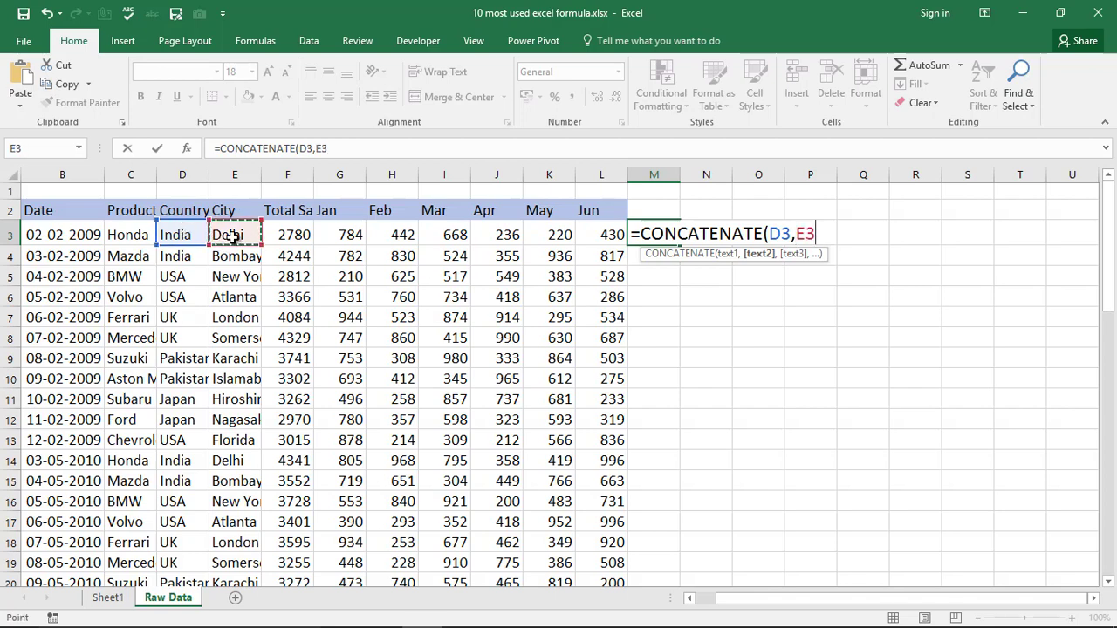
{"action": "type", "text": ")"}
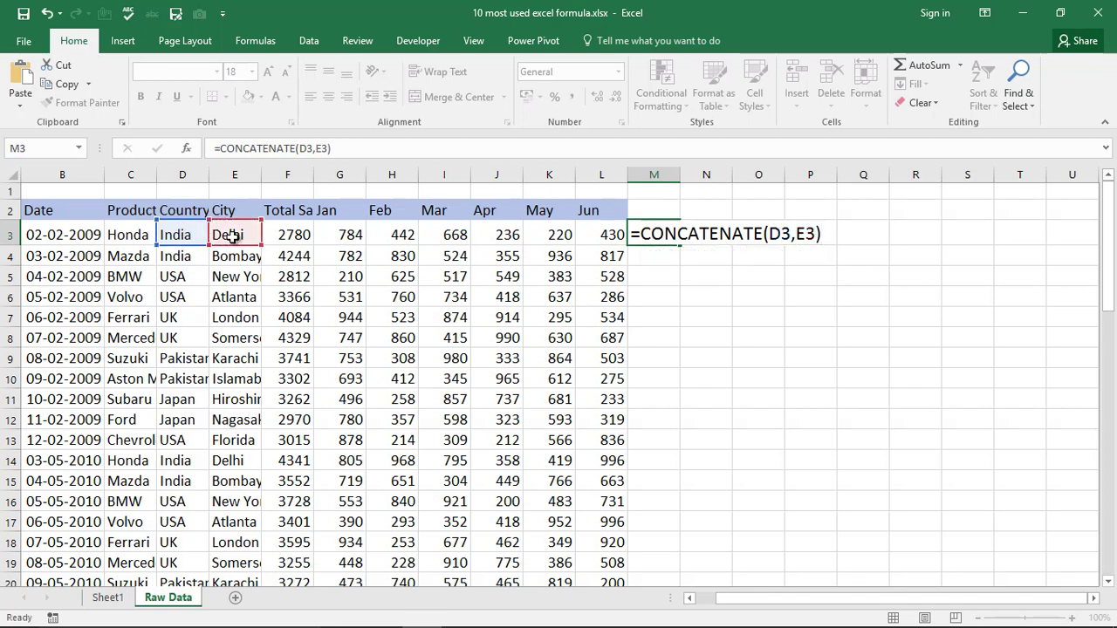
{"action": "key", "text": "Return"}
{"action": "double_click", "coordinate": [678, 174]}
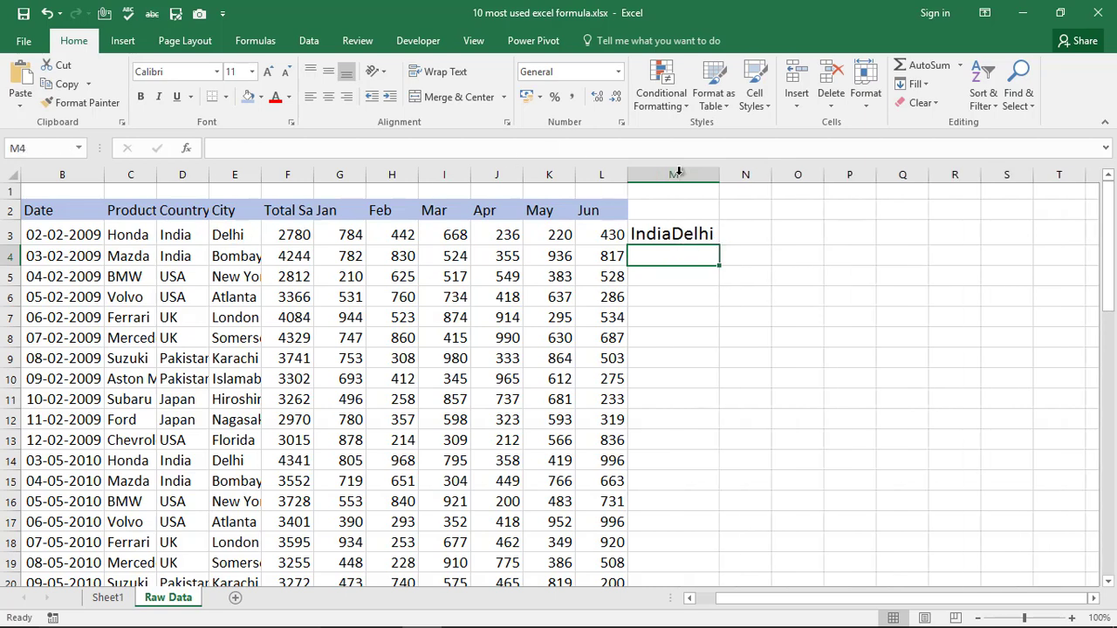
Step: Replace the formula in M3 with =CONCATENATE(D3," ",E3) to join country and city with a space
{"action": "left_click", "coordinate": [677, 234]}
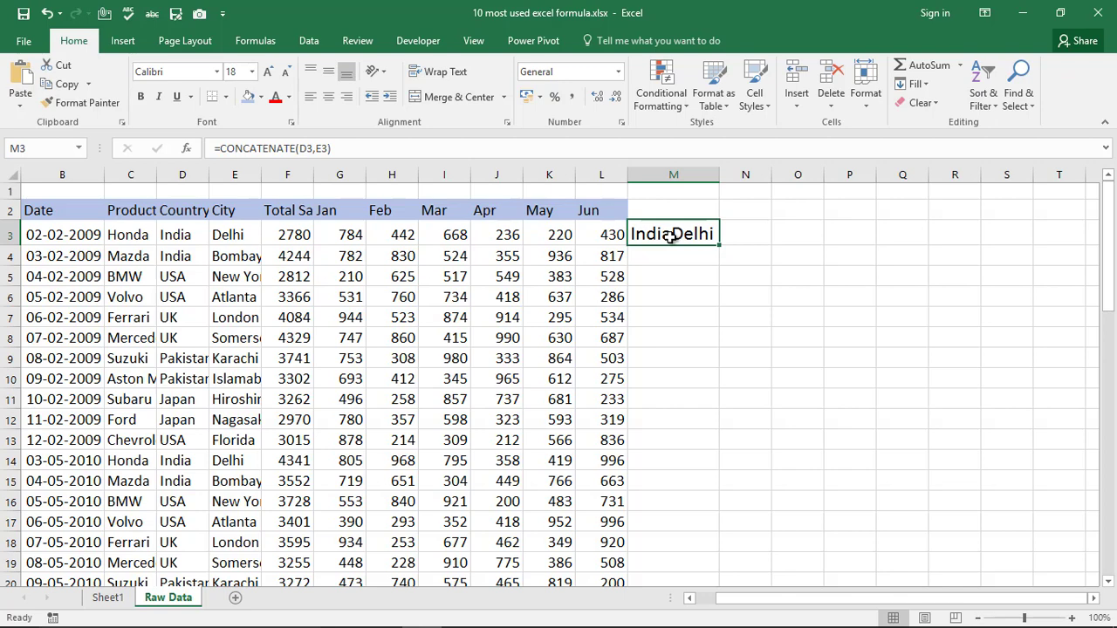
{"action": "key", "text": "Delete"}
{"action": "type", "text": "="}
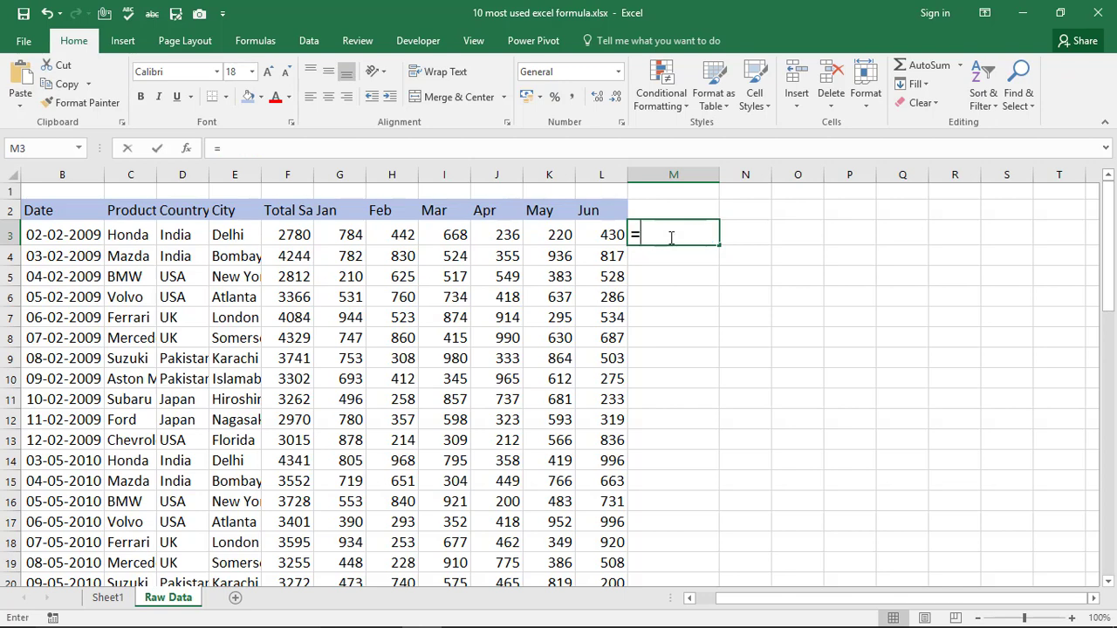
{"action": "type", "text": "con"}
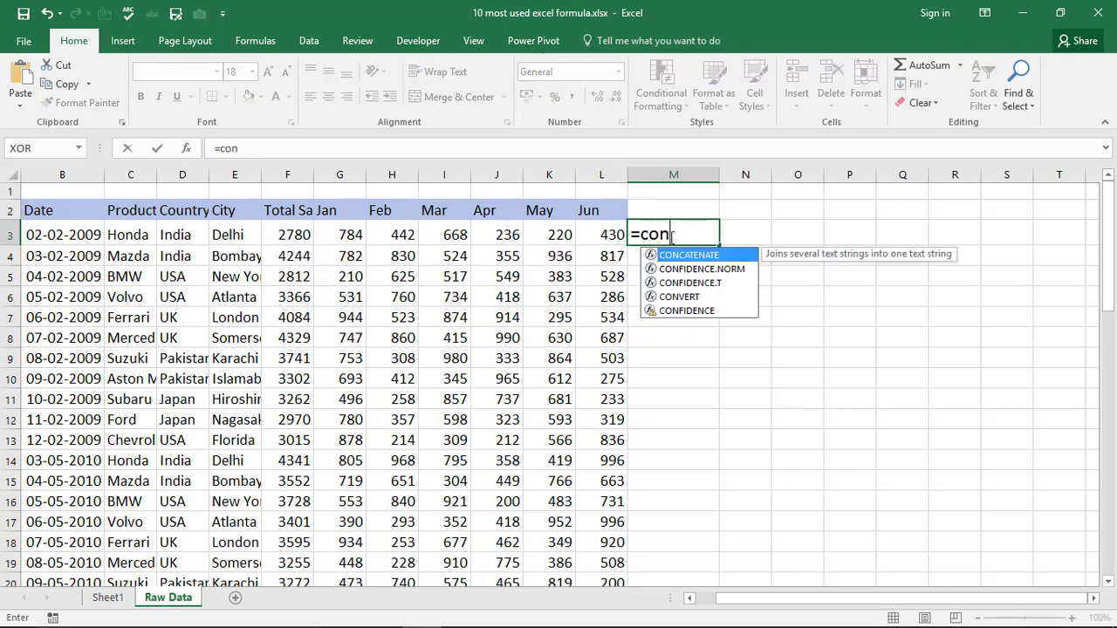
{"action": "type", "text": "catenate"}
{"action": "key", "text": "Tab"}
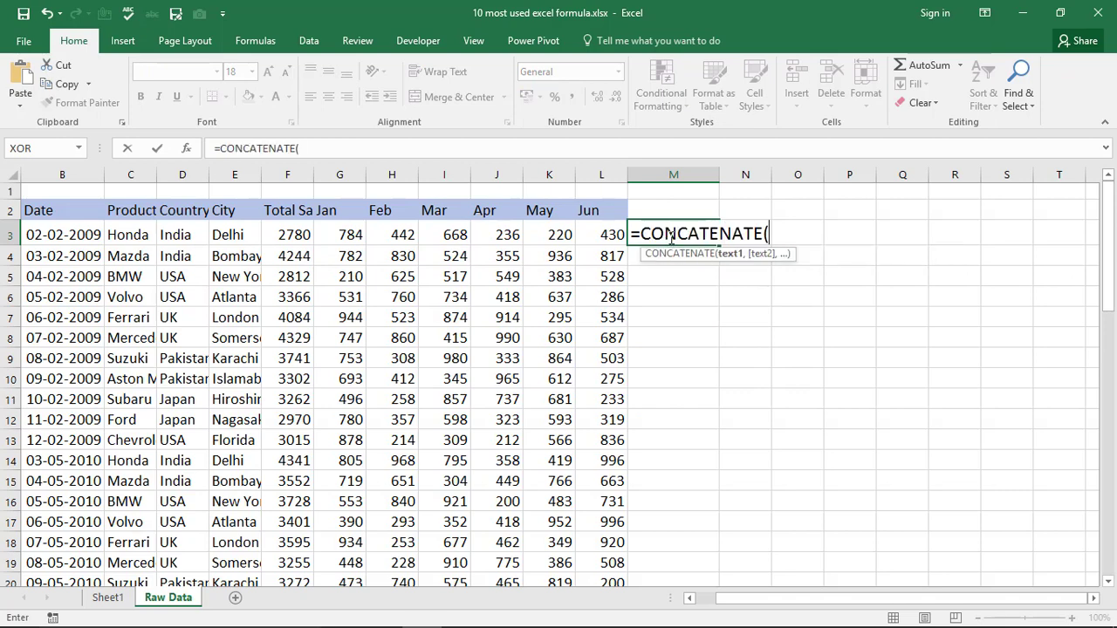
{"action": "left_click", "coordinate": [190, 238]}
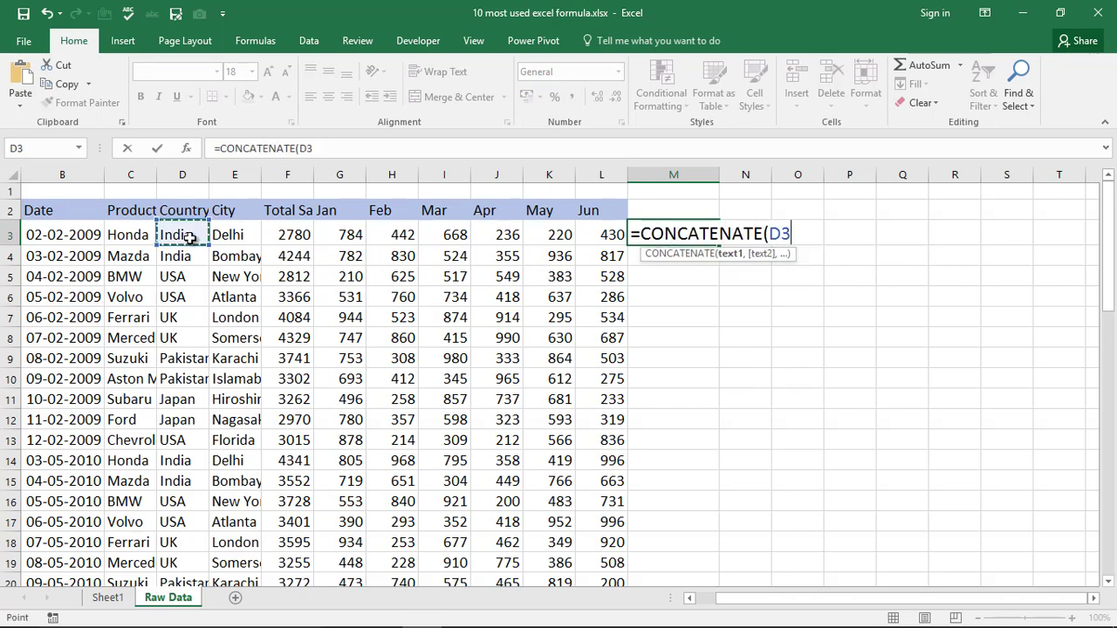
{"action": "type", "text": ","}
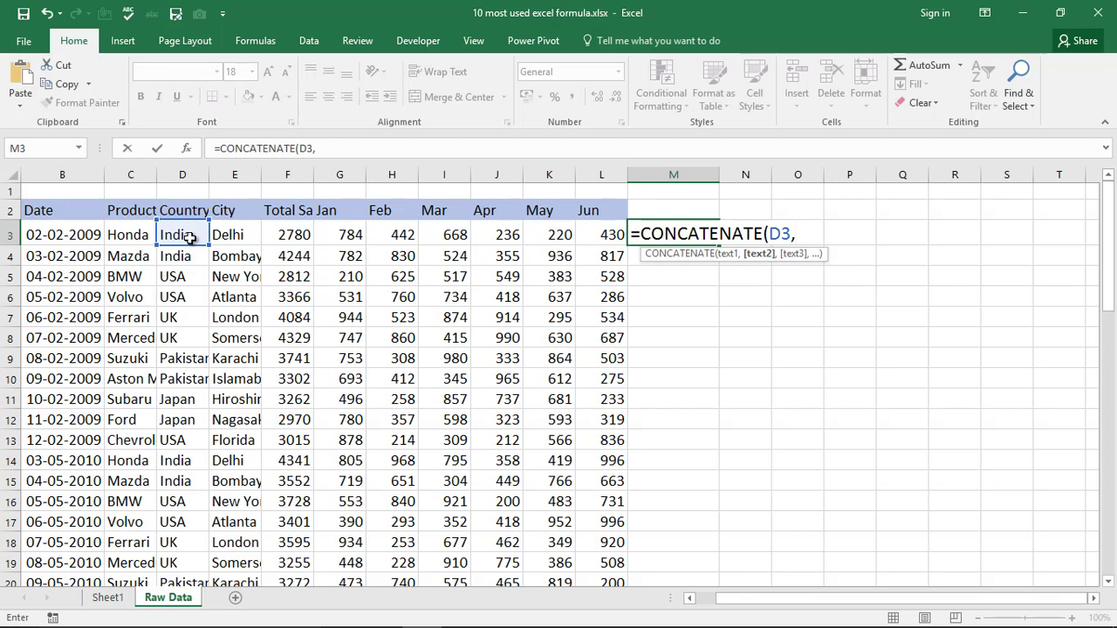
{"action": "type", "text": "\" \","}
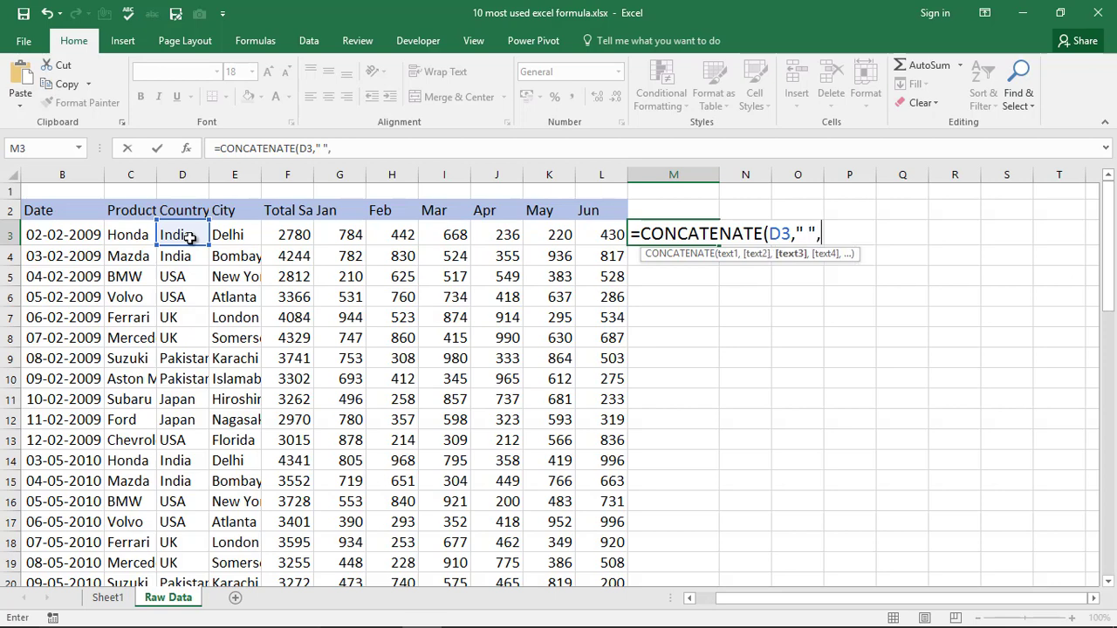
{"action": "left_click", "coordinate": [232, 236]}
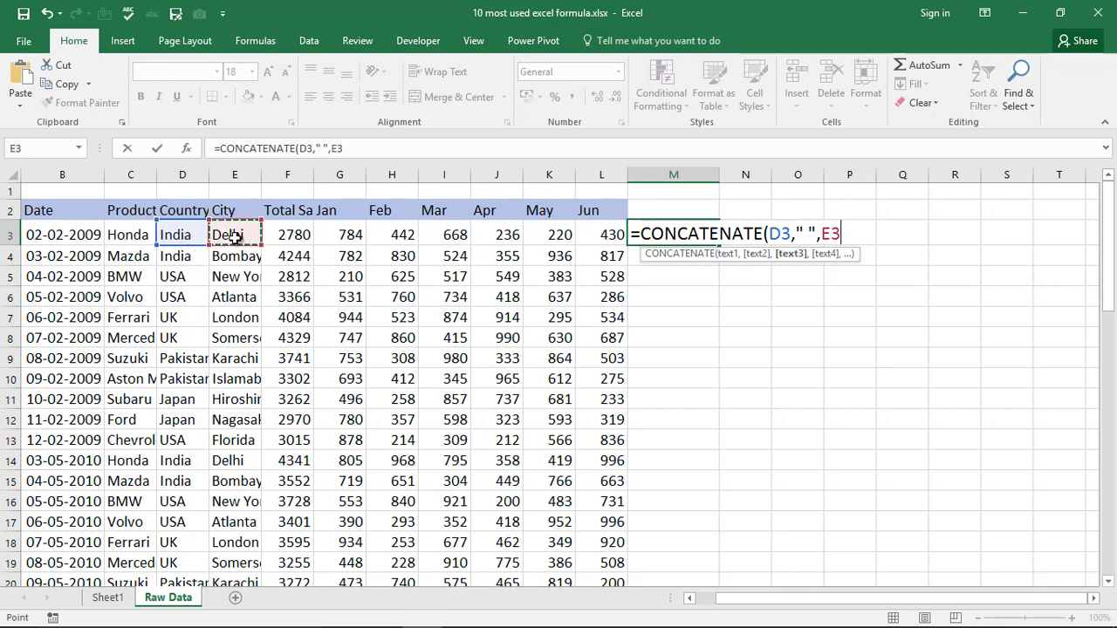
{"action": "type", "text": ")"}
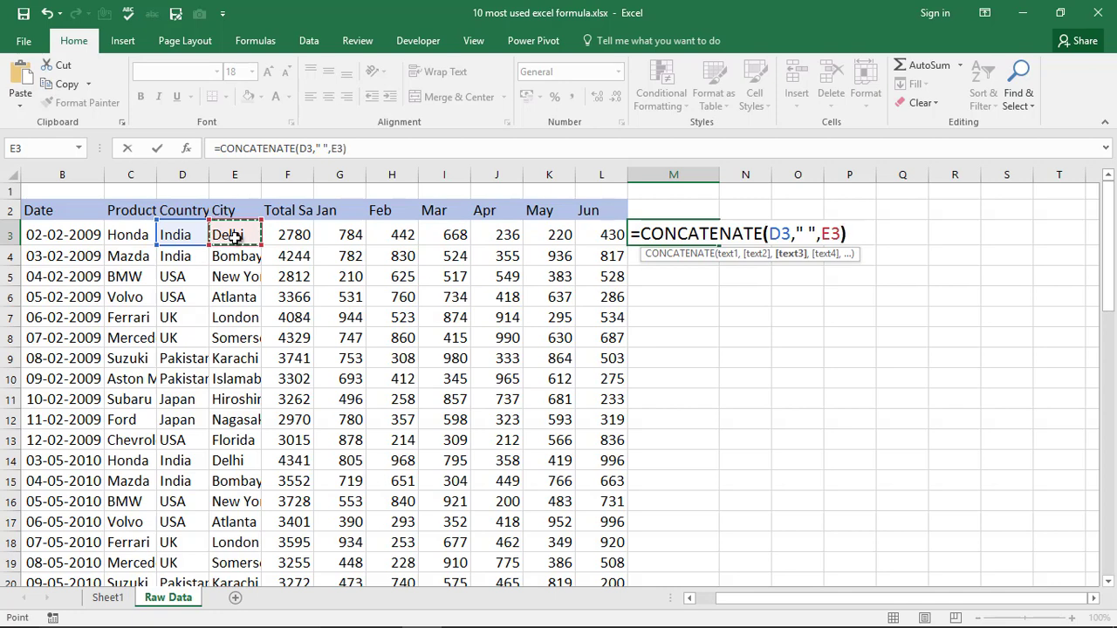
{"action": "key", "text": "Return"}
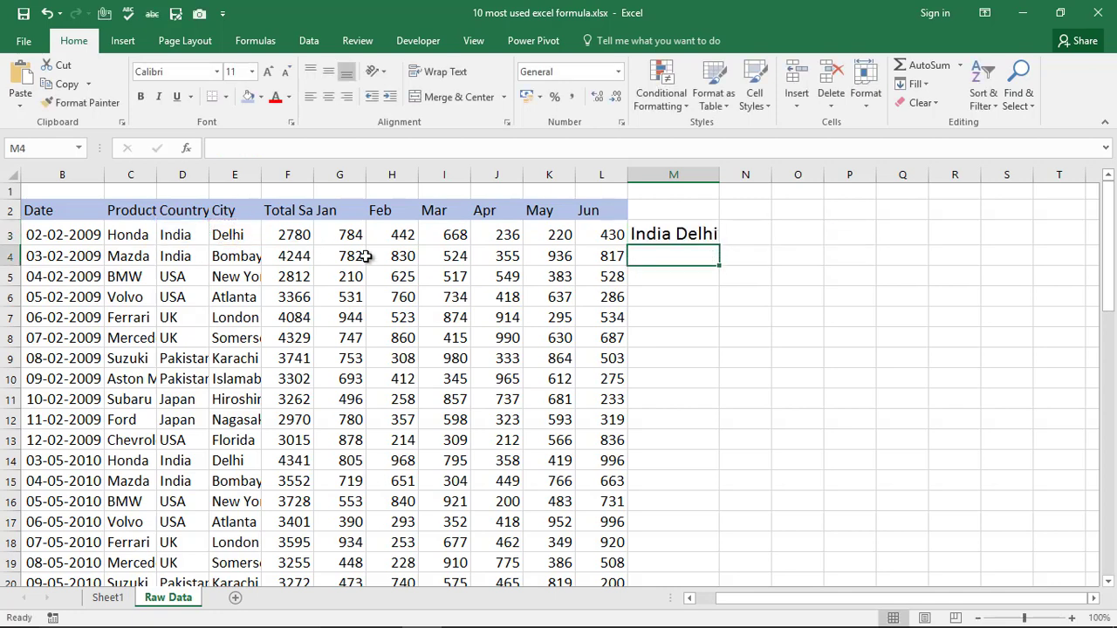
Step: Edit the M3 formula to add a comma to the separator, making it =CONCATENATE(D3," ,",E3)
{"action": "double_click", "coordinate": [678, 232]}
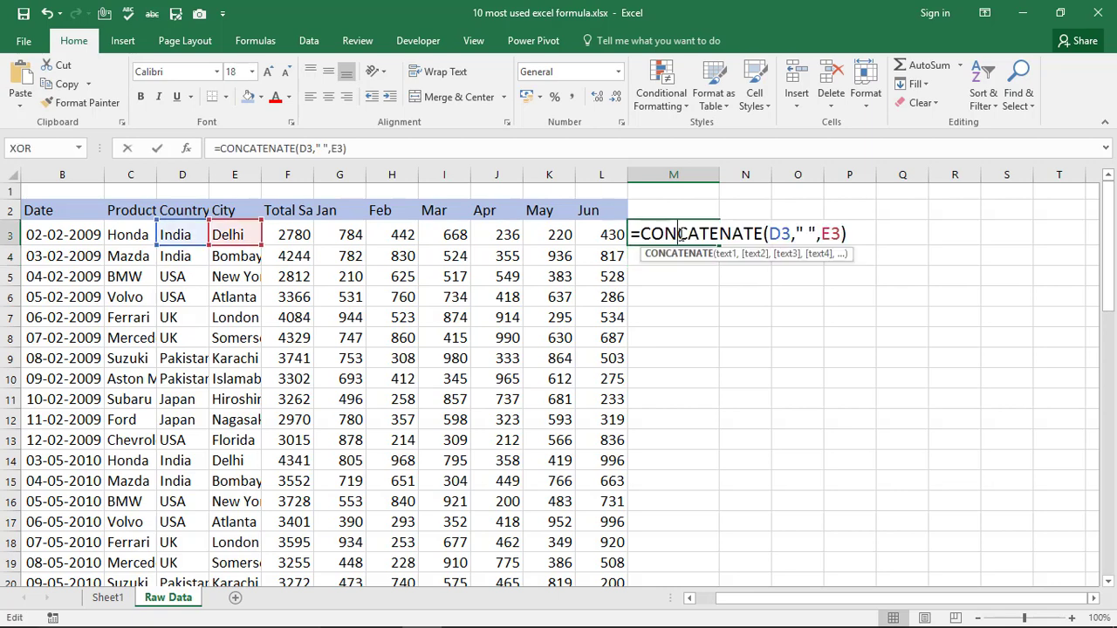
{"action": "left_click", "coordinate": [808, 235]}
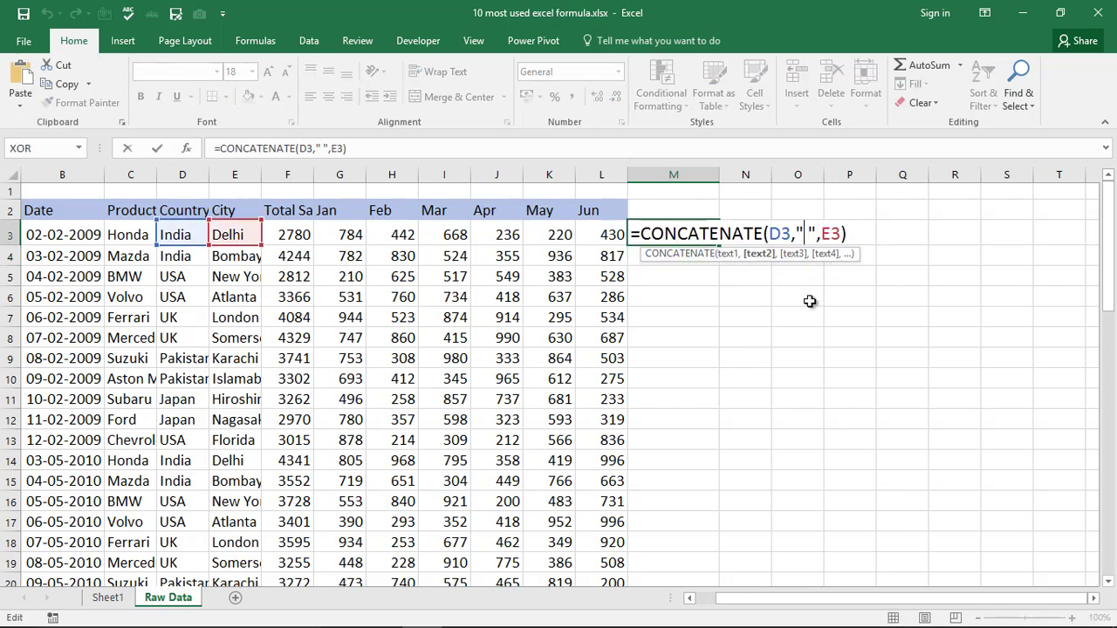
{"action": "type", "text": ","}
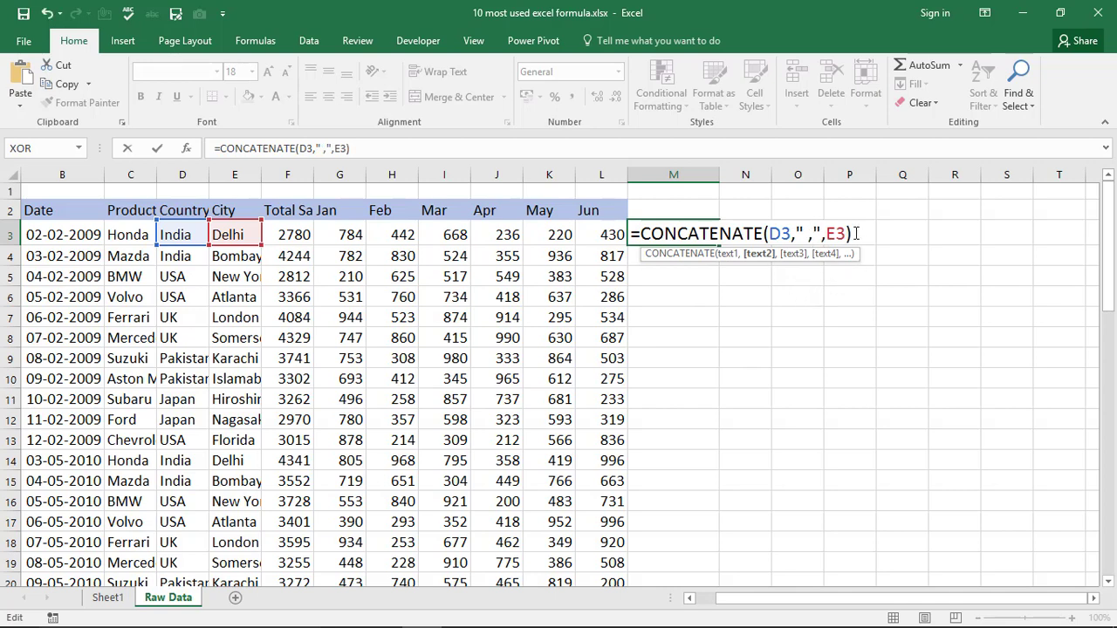
{"action": "key", "text": "Return"}
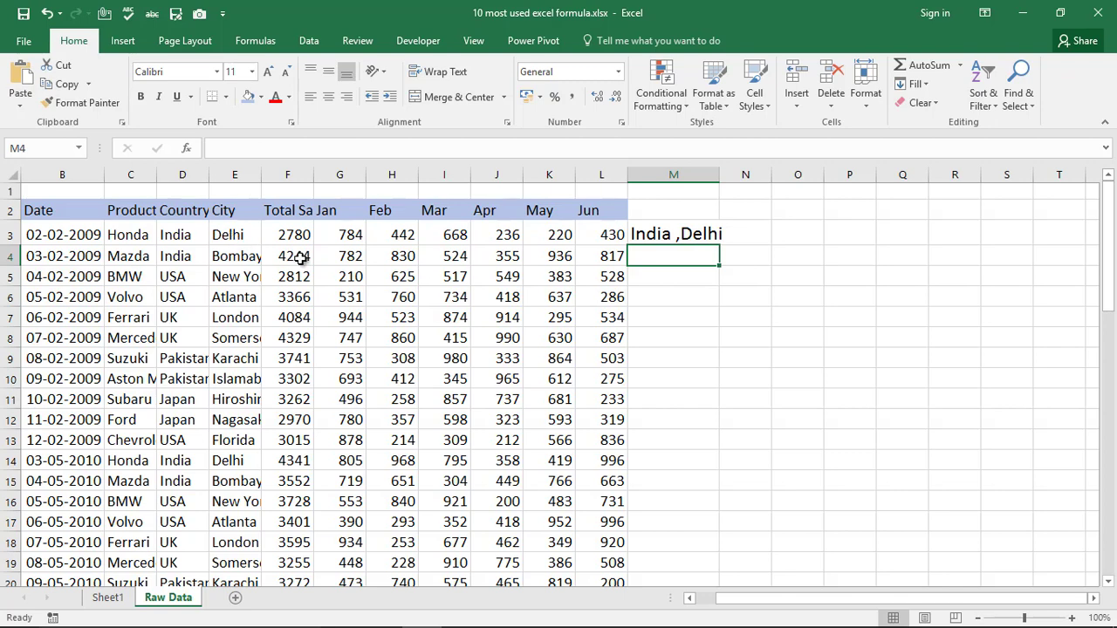
Step: Select If Formula in the Sheet1 list and clear the CONCATENATE formula from M3 on the Raw Data sheet
{"action": "left_click", "coordinate": [109, 598]}
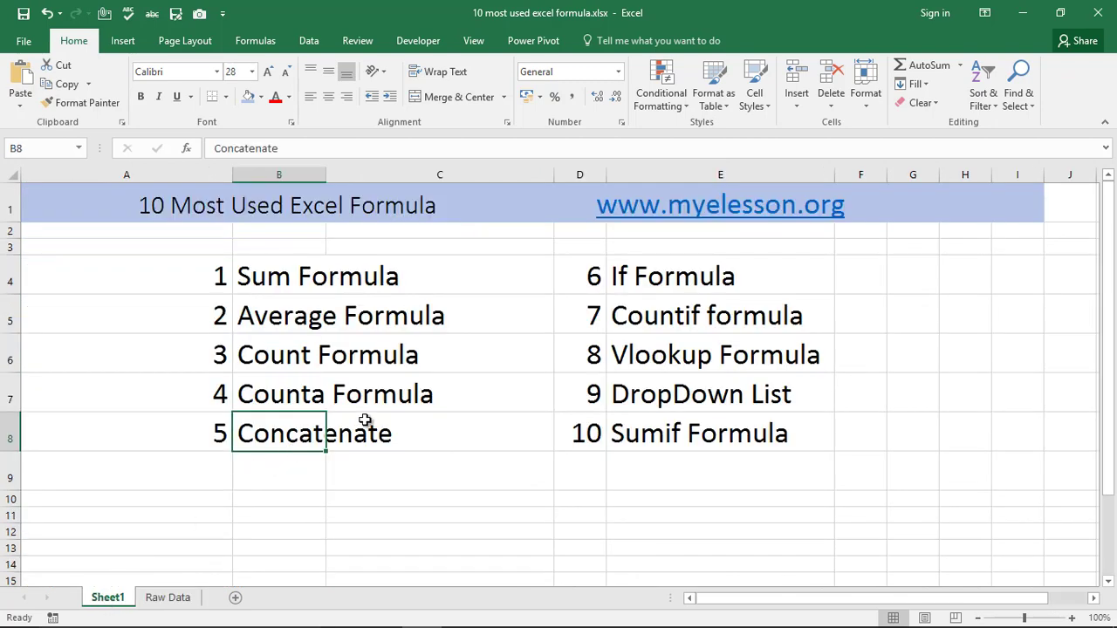
{"action": "left_click", "coordinate": [672, 285]}
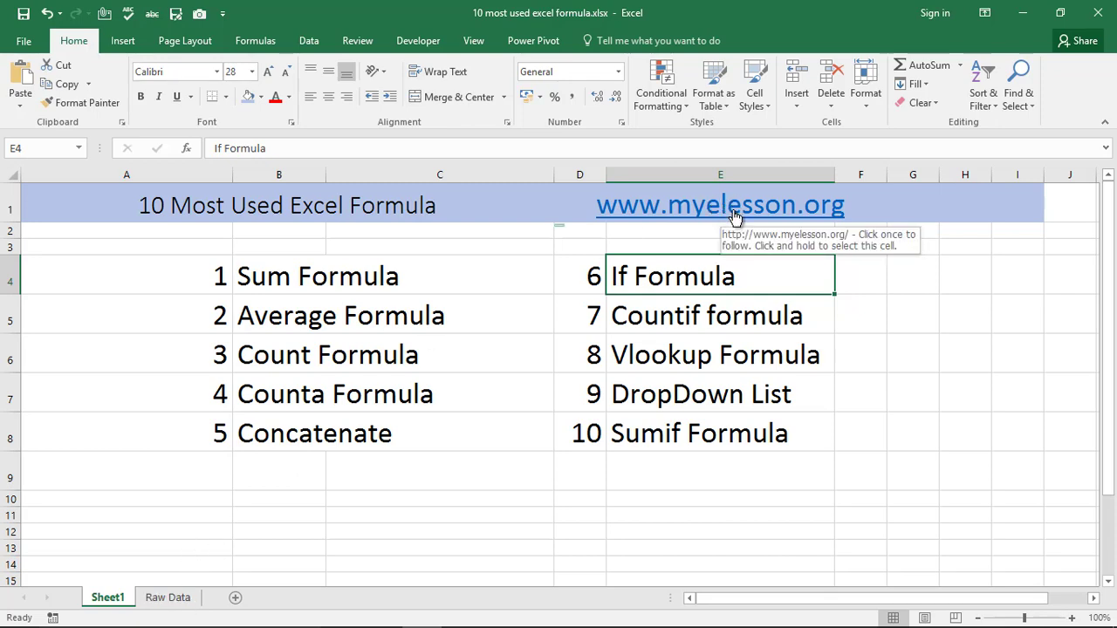
{"action": "left_click", "coordinate": [167, 597]}
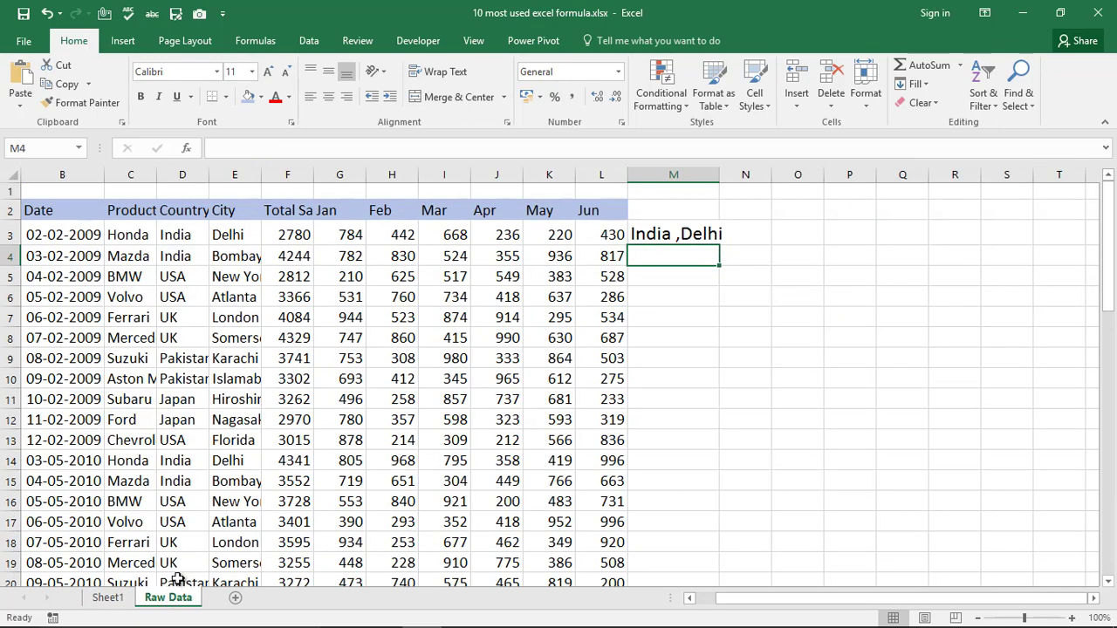
{"action": "left_click", "coordinate": [107, 597]}
{"action": "left_click", "coordinate": [167, 597]}
{"action": "key", "text": "Delete"}
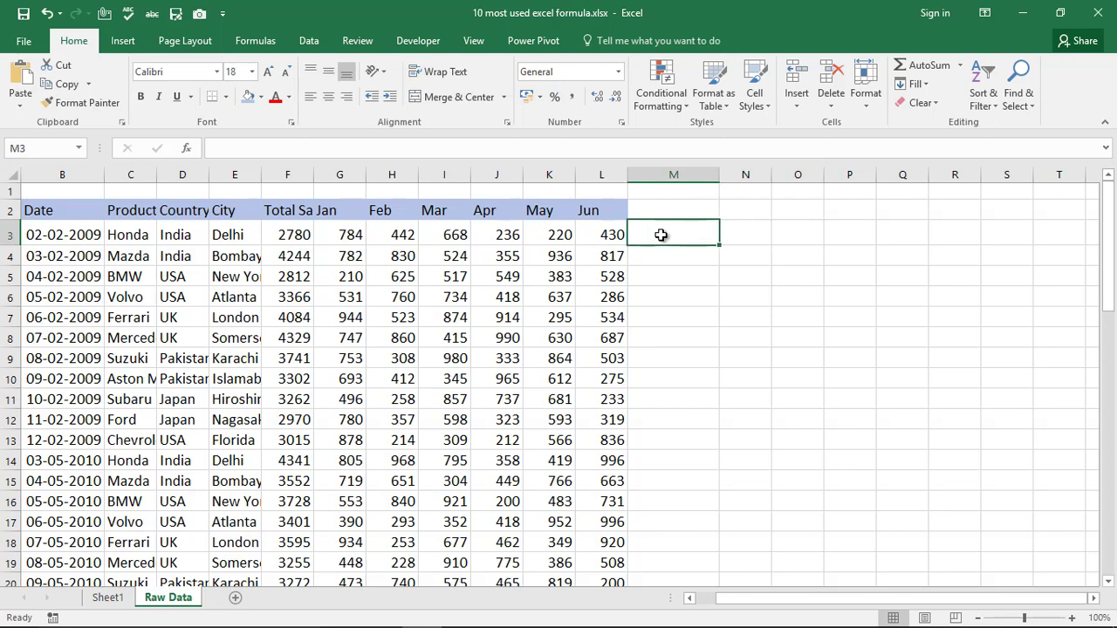
Step: Start an IF formula in M3 with the logical test D3="india"
{"action": "key", "text": "Right"}
{"action": "key", "text": "Left"}
{"action": "type", "text": "=if"}
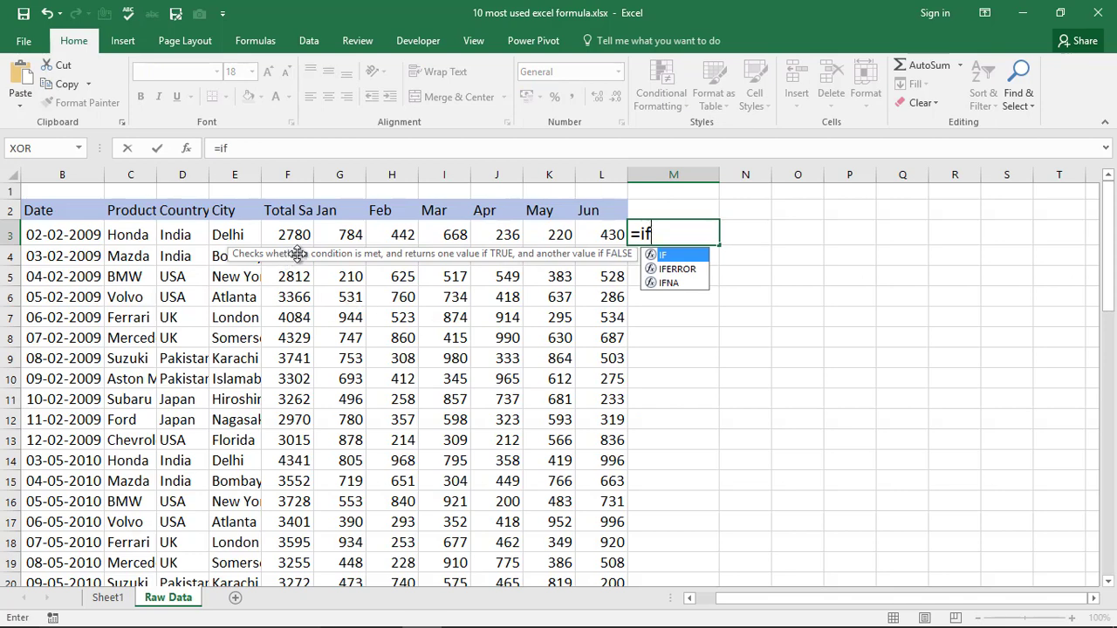
{"action": "left_click_drag", "start_coordinate": [293, 254], "coordinate": [719, 343]}
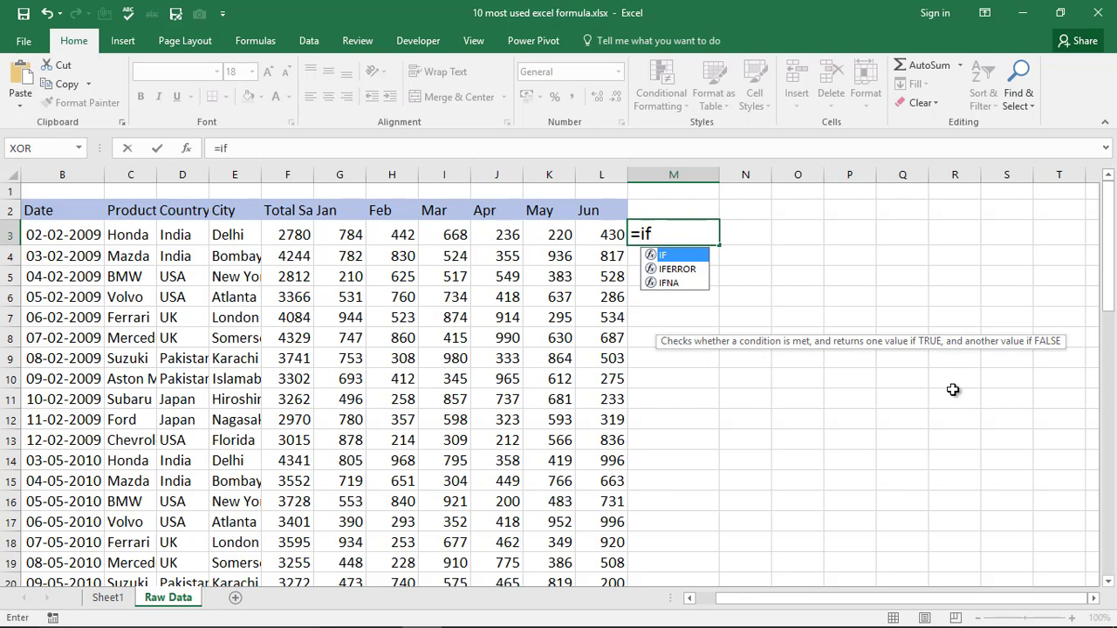
{"action": "key", "text": "Tab"}
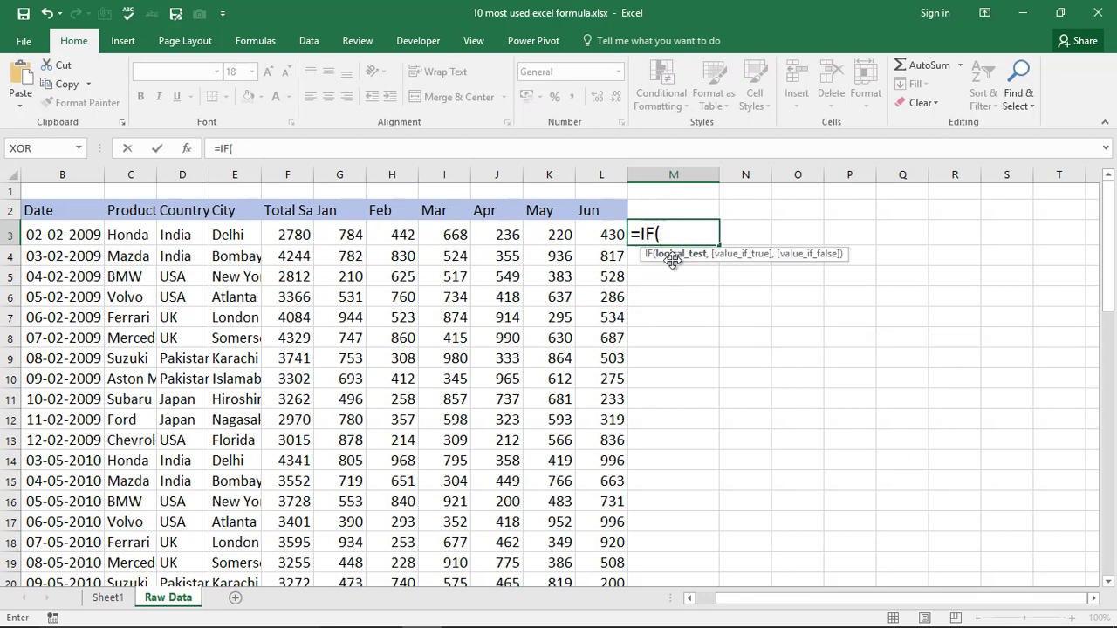
{"action": "left_click", "coordinate": [178, 234]}
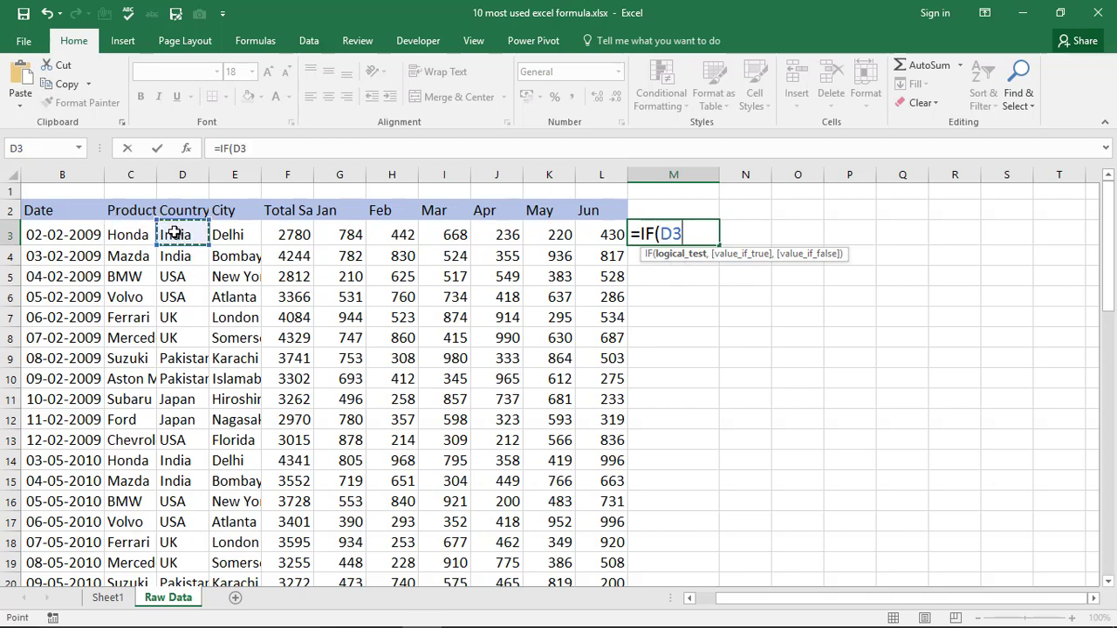
{"action": "type", "text": "=\""}
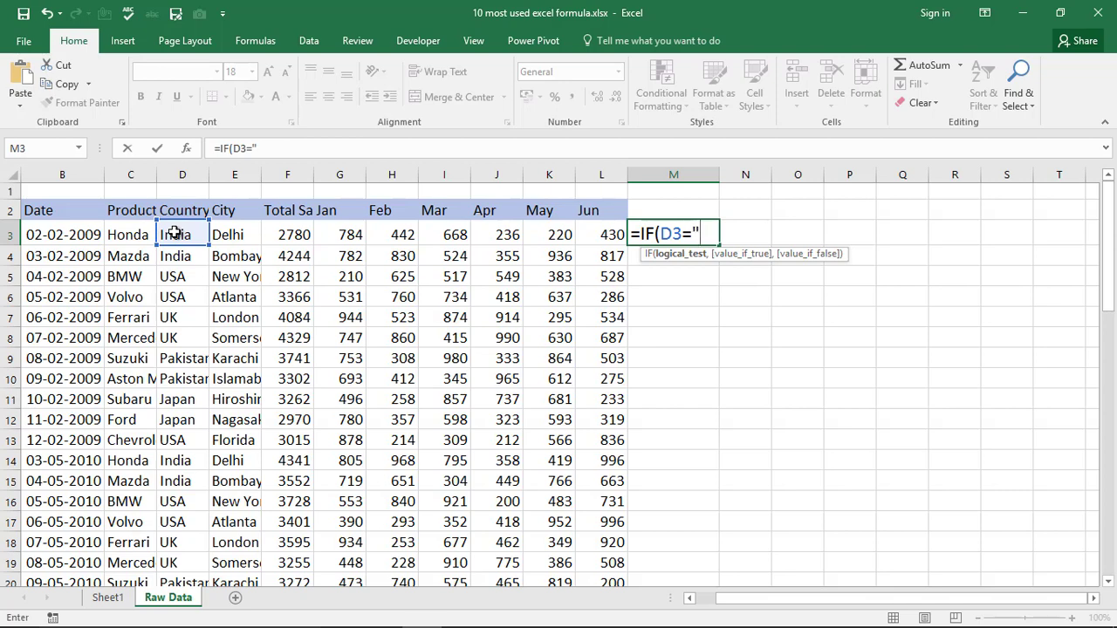
{"action": "type", "text": "india\""}
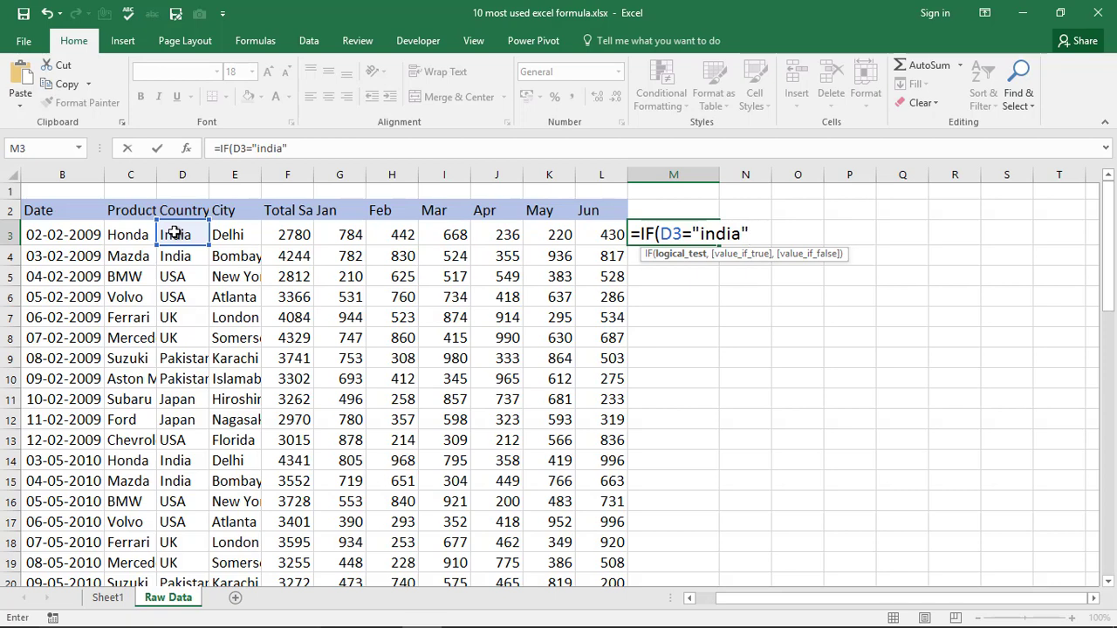
{"action": "type", "text": ","}
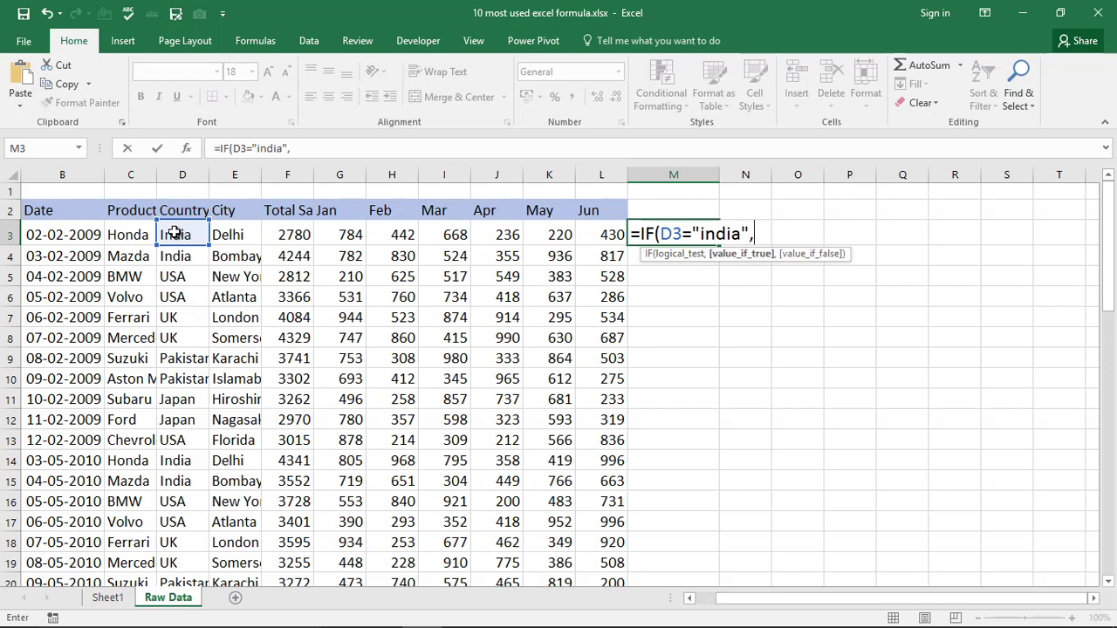
{"action": "type", "text": "Hindi,"}
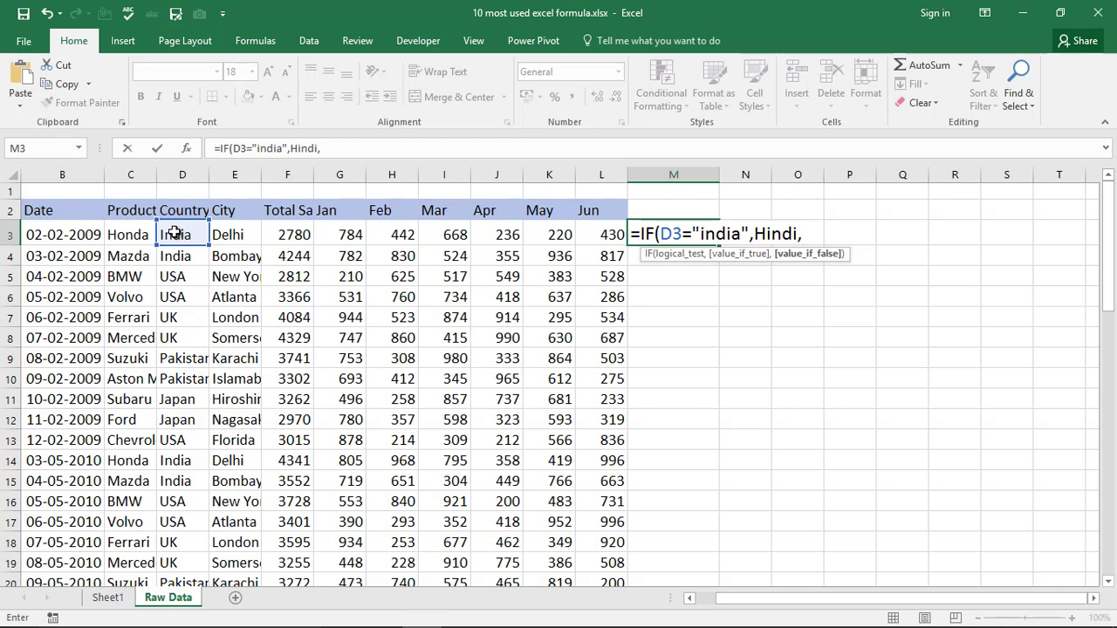
{"action": "type", "text": "Othe"}
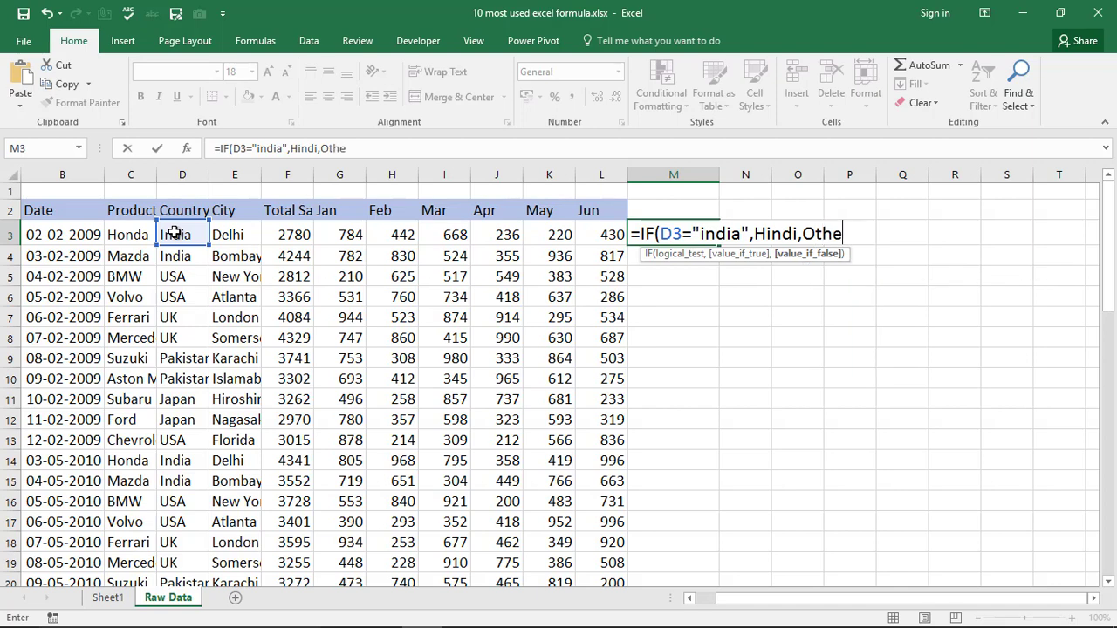
{"action": "key", "text": "BackSpace"}
{"action": "key", "text": "BackSpace"}
{"action": "key", "text": "BackSpace"}
{"action": "key", "text": "BackSpace"}
{"action": "key", "text": "BackSpace"}
{"action": "key", "text": "BackSpace"}
{"action": "key", "text": "BackSpace"}
{"action": "key", "text": "BackSpace"}
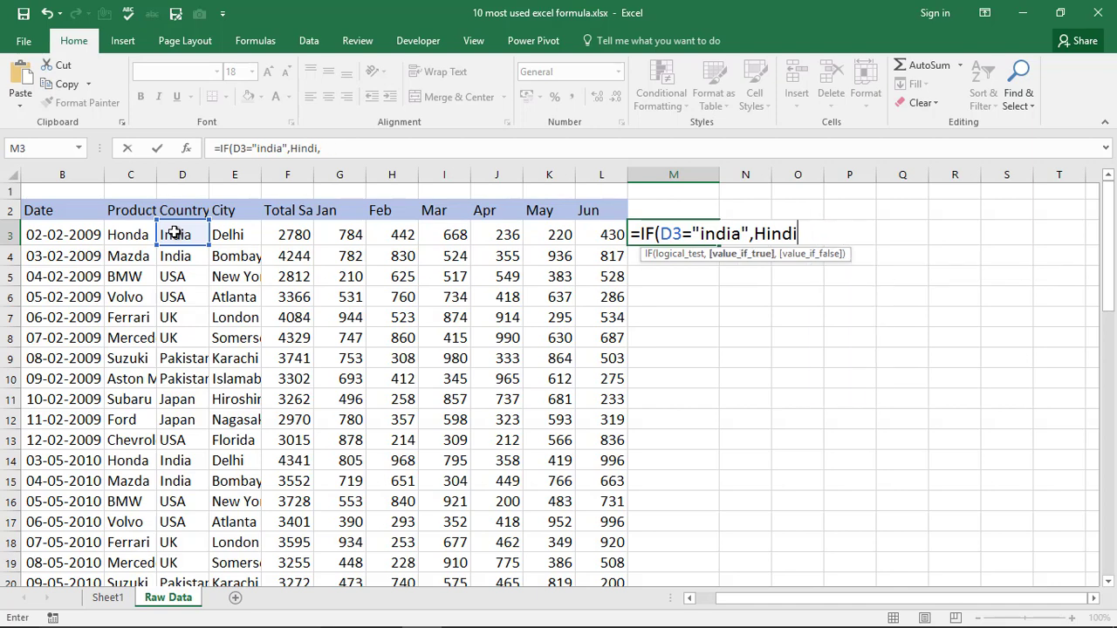
{"action": "key", "text": "BackSpace"}
{"action": "key", "text": "BackSpace"}
Step: Add "Hindi" as the IF formula's value if true and begin the value if false with "Other Lang
{"action": "type", "text": "\""}
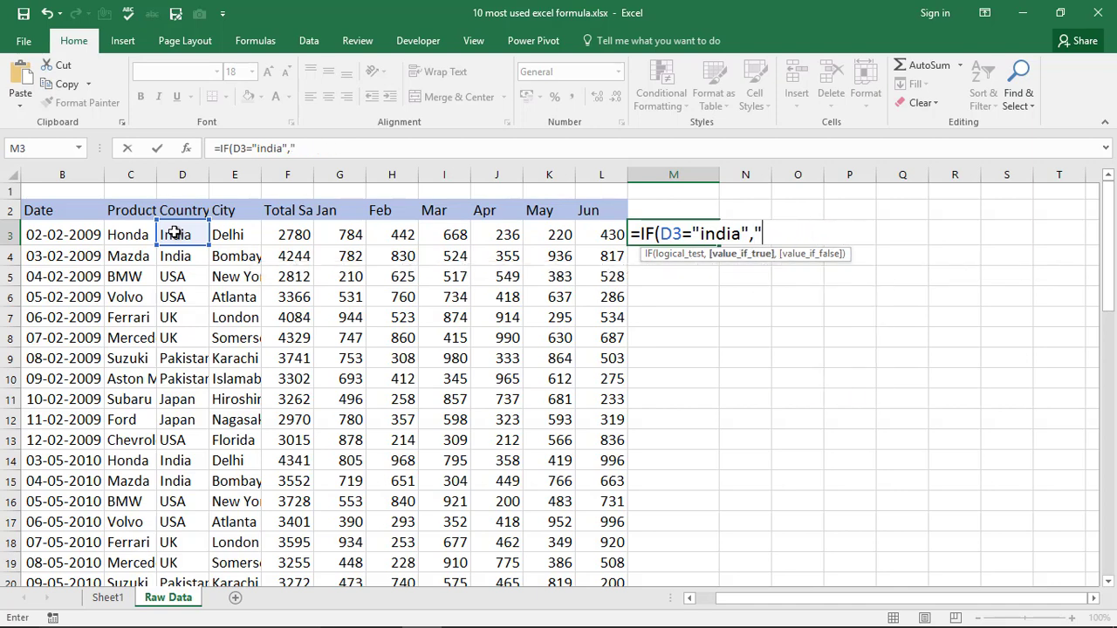
{"action": "type", "text": "Hindi\""}
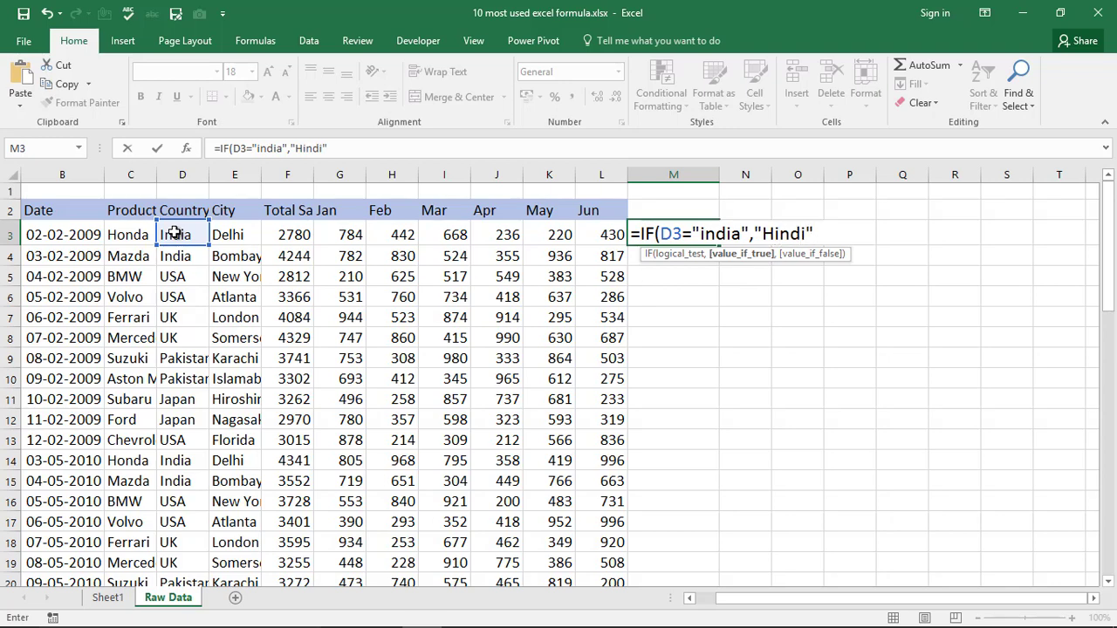
{"action": "type", "text": ","}
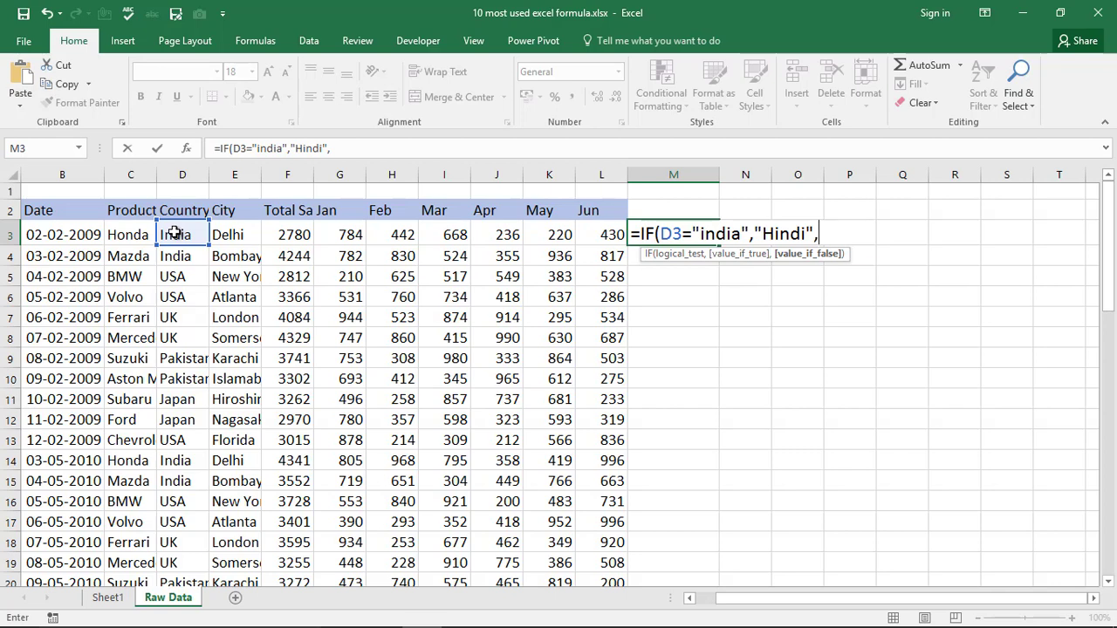
{"action": "type", "text": "\"Other Lan"}
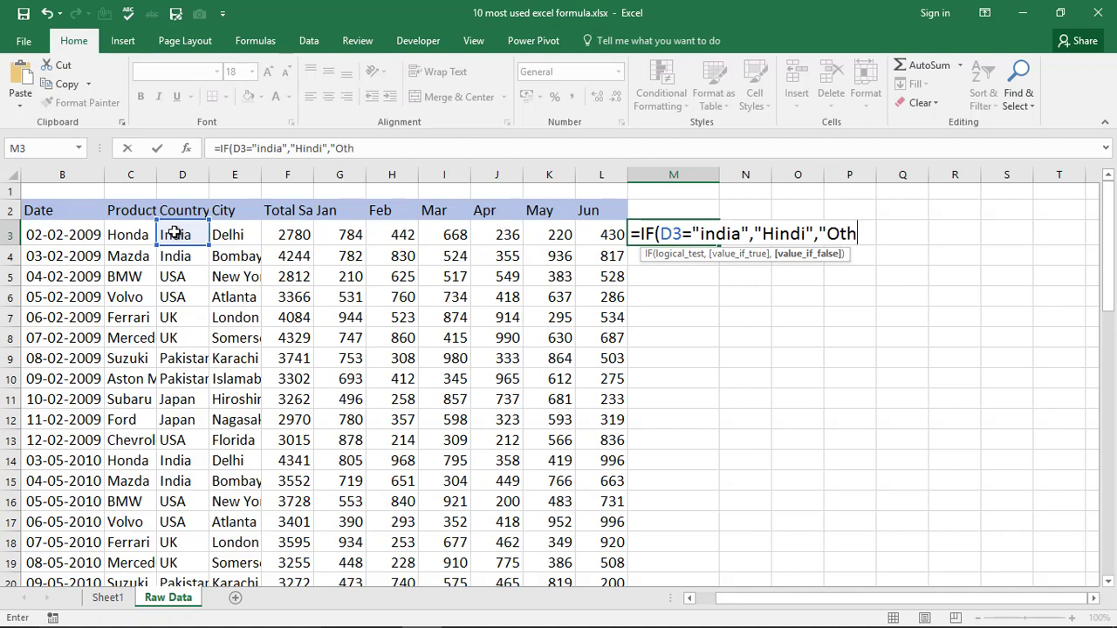
{"action": "type", "text": "g"}
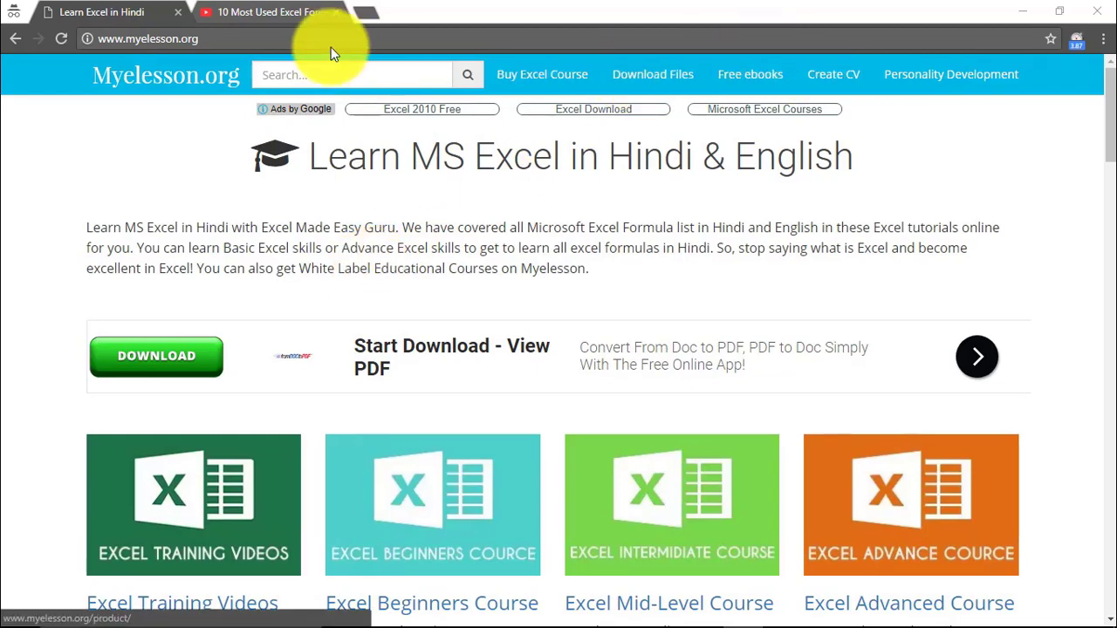
Step: Switch to the browser, open the YouTube page of the 10 Most Used Excel Formula video and view its comments
{"action": "left_click", "coordinate": [267, 13]}
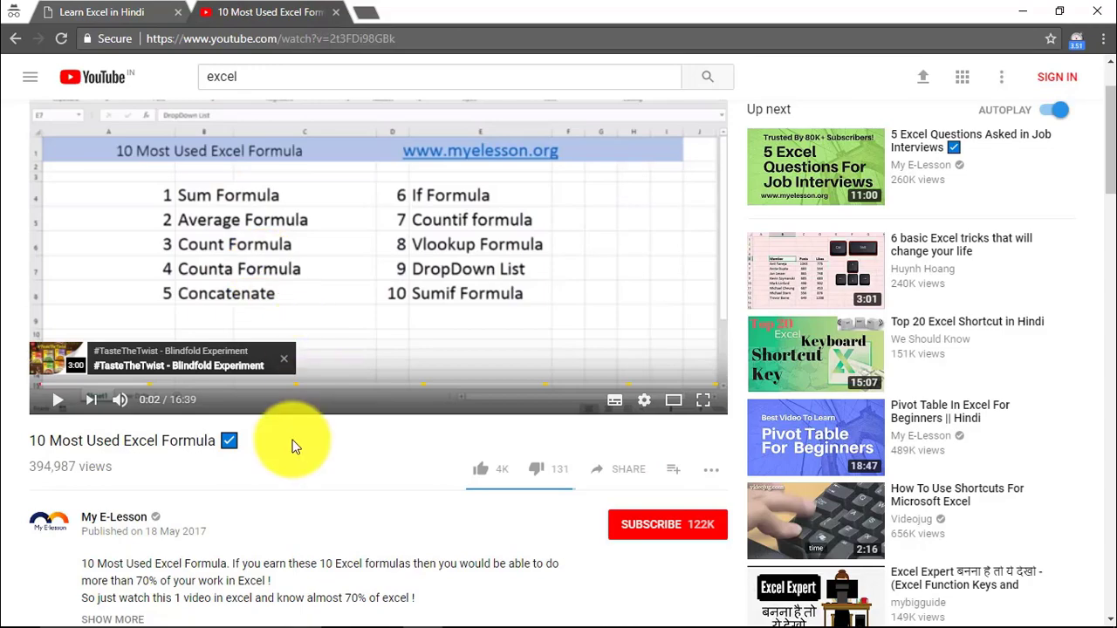
{"action": "scroll", "coordinate": [292, 445], "scroll_direction": "down", "scroll_amount": 5}
{"action": "scroll", "coordinate": [293, 445], "scroll_direction": "down", "scroll_amount": 1}
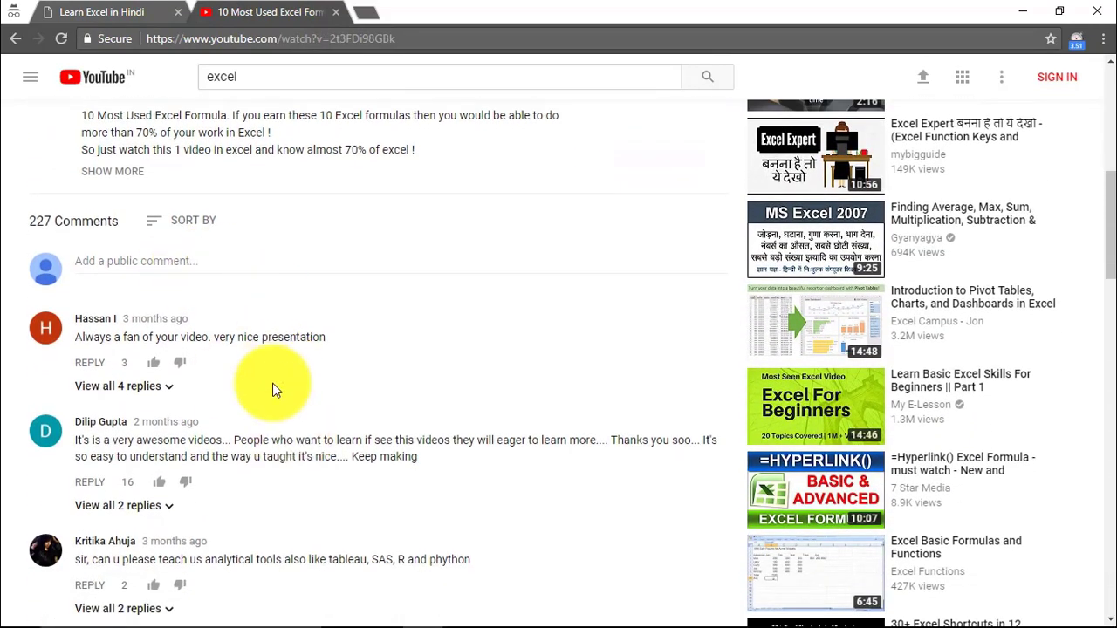
Step: Look over the video's description and comments on its YouTube page
{"action": "scroll", "coordinate": [273, 389], "scroll_direction": "down", "scroll_amount": 1}
{"action": "scroll", "coordinate": [424, 270], "scroll_direction": "up", "scroll_amount": 3}
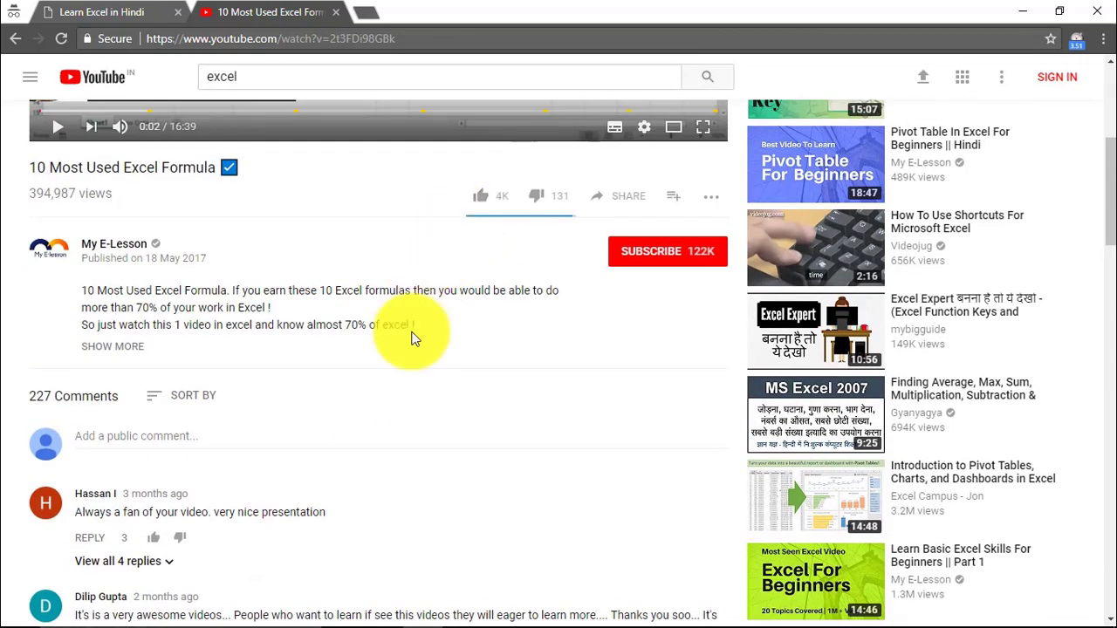
{"action": "scroll", "coordinate": [524, 349], "scroll_direction": "up", "scroll_amount": 1}
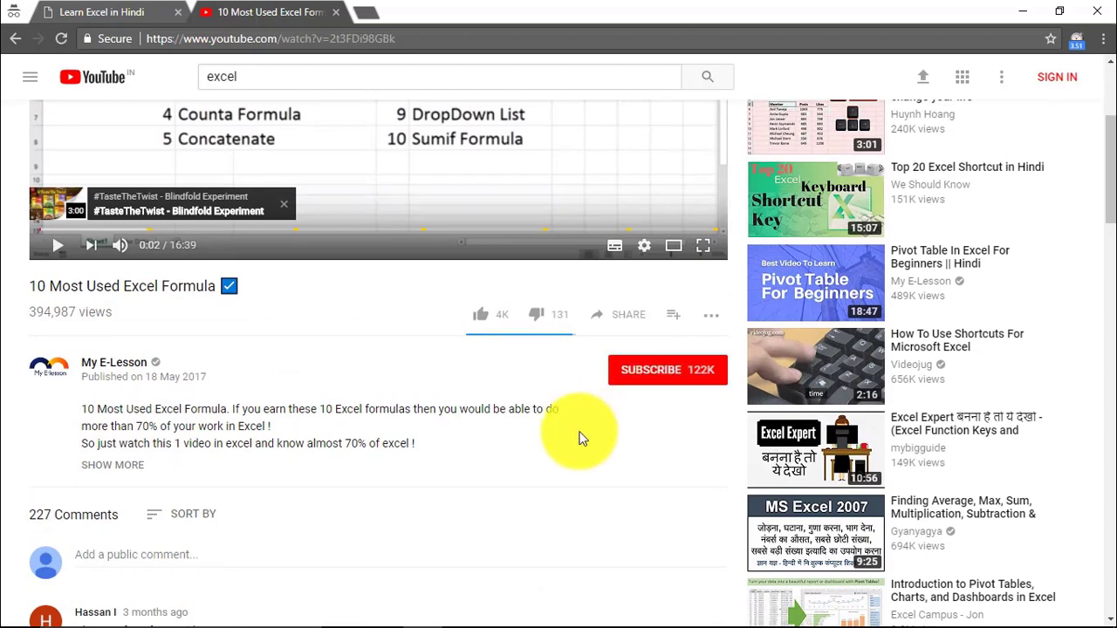
{"action": "scroll", "coordinate": [583, 438], "scroll_direction": "down", "scroll_amount": 2}
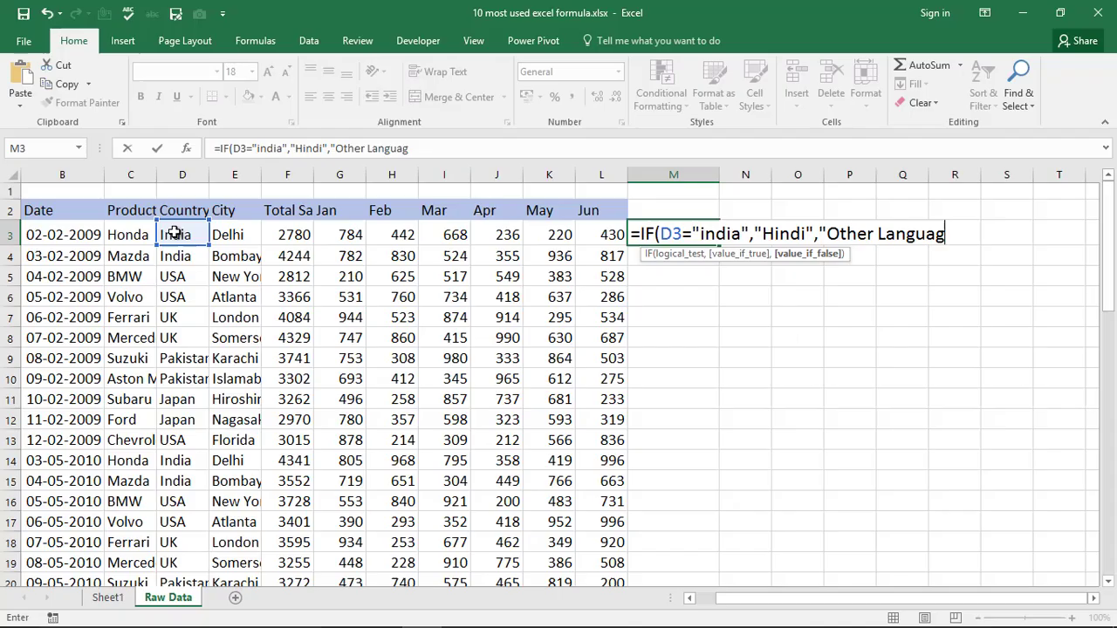
Step: Switch back to Excel and complete the IF formula in M3 with "Other Language" as its value if false
{"action": "type", "text": "er Language"}
{"action": "type", "text": "\")"}
{"action": "key", "text": "Return"}
{"action": "left_click", "coordinate": [177, 235]}
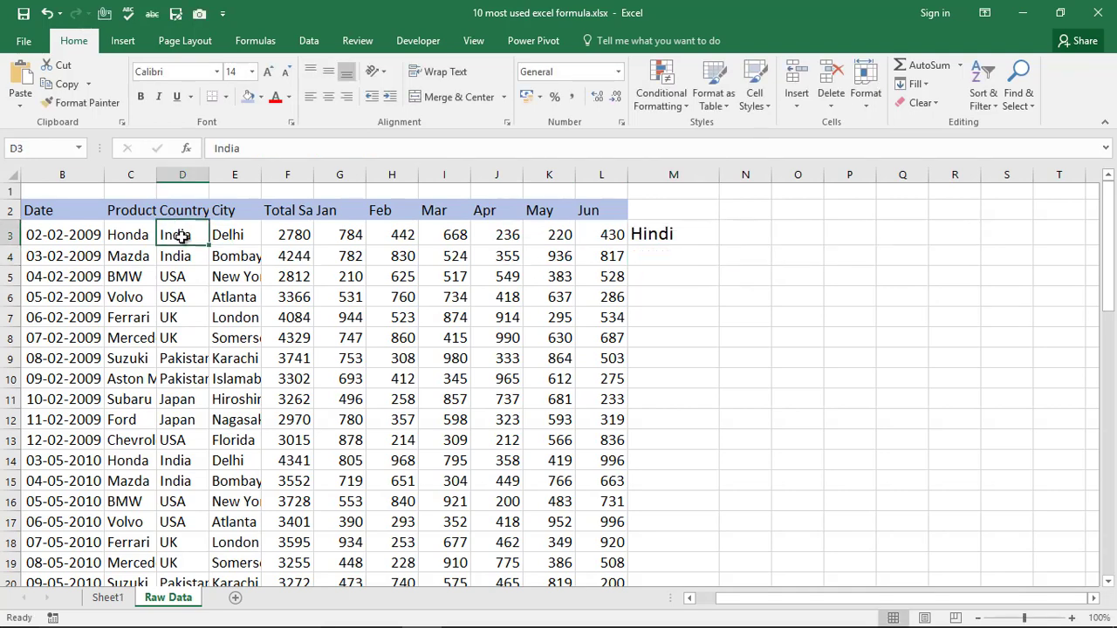
{"action": "left_click", "coordinate": [646, 234]}
Step: Test the IF formula in M3 by changing the country in D3 to USA, and undo that change
{"action": "left_click", "coordinate": [189, 243]}
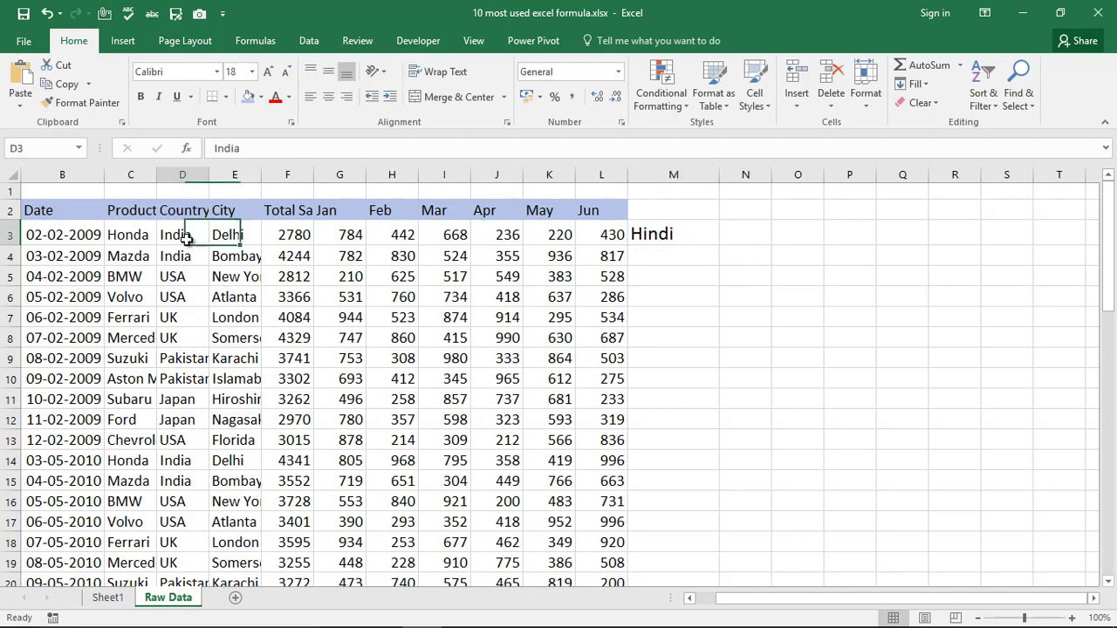
{"action": "type", "text": "USA"}
{"action": "key", "text": "Return"}
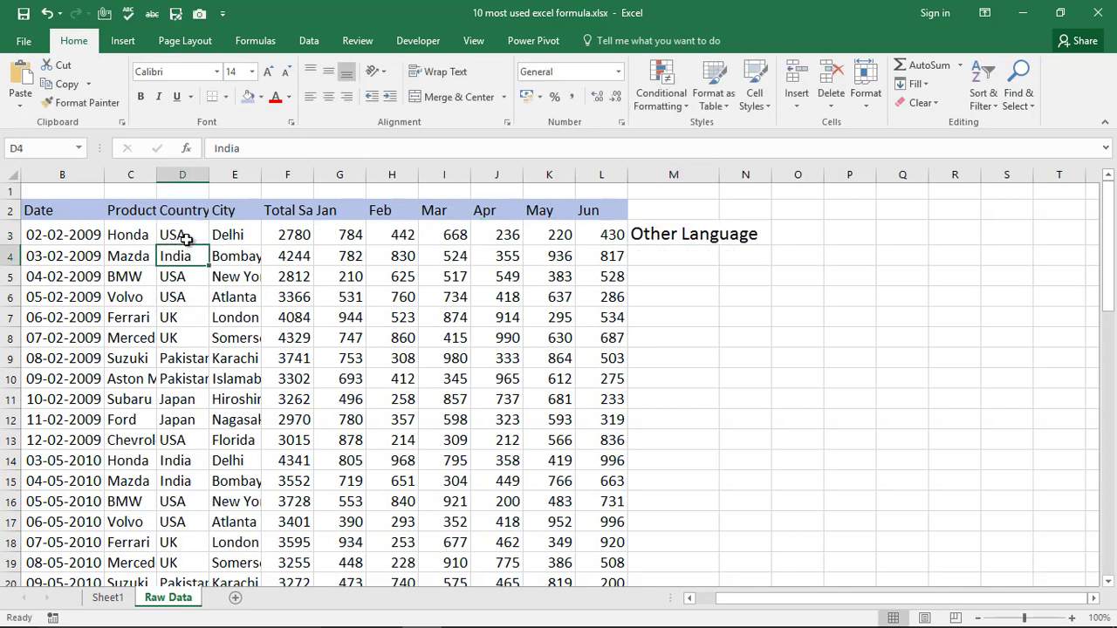
{"action": "left_click", "coordinate": [656, 237]}
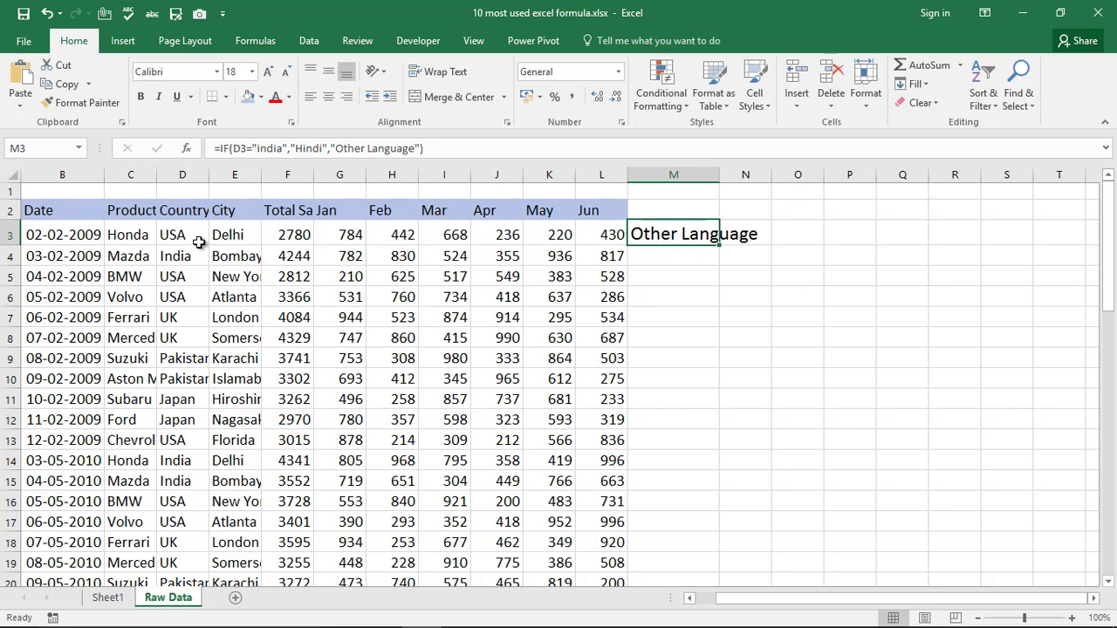
{"action": "key", "text": "ctrl+z"}
Step: Clear the language IF formula from M3
{"action": "left_click", "coordinate": [667, 233]}
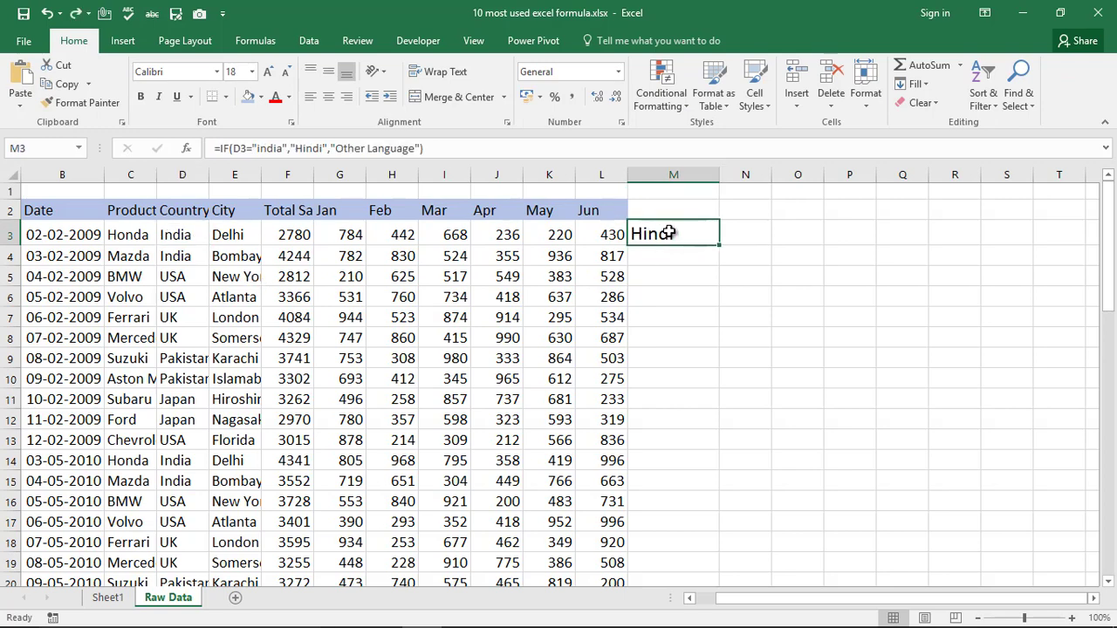
{"action": "key", "text": "Delete"}
{"action": "left_click", "coordinate": [689, 279]}
Step: Start a new IF formula in M3 with the logical test F3<=3000
{"action": "left_click", "coordinate": [297, 234]}
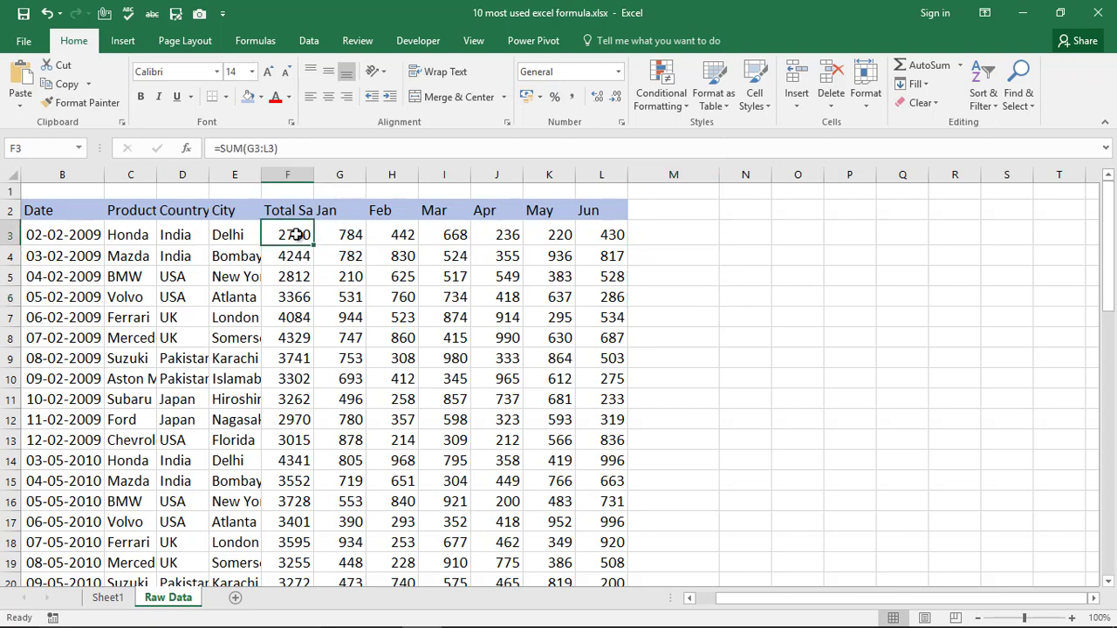
{"action": "left_click", "coordinate": [687, 227]}
{"action": "type", "text": "="}
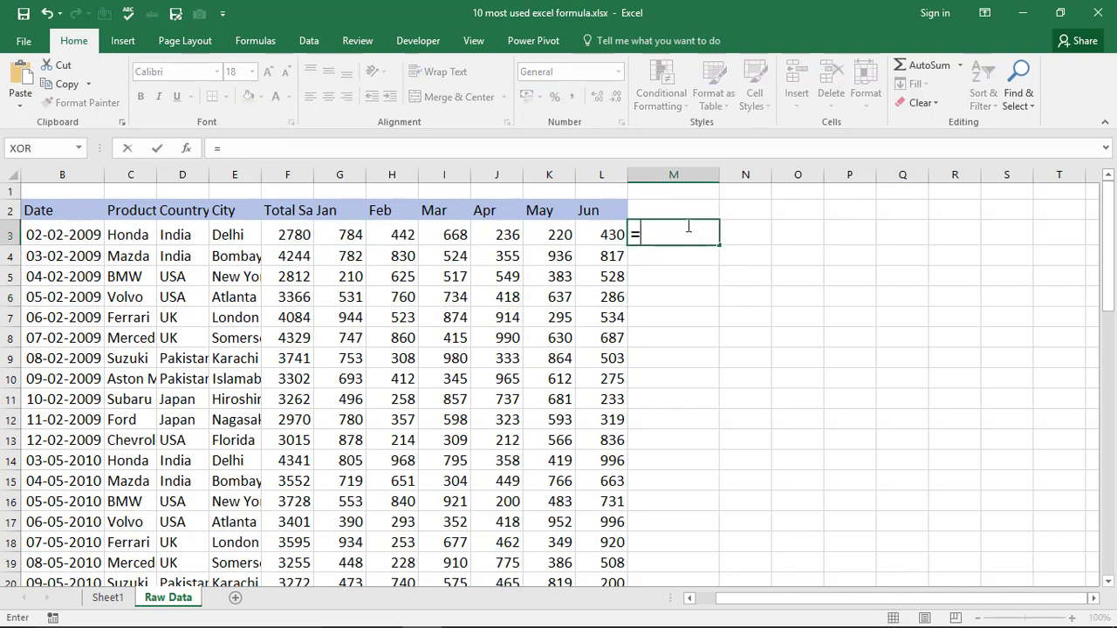
{"action": "type", "text": "if"}
{"action": "key", "text": "Tab"}
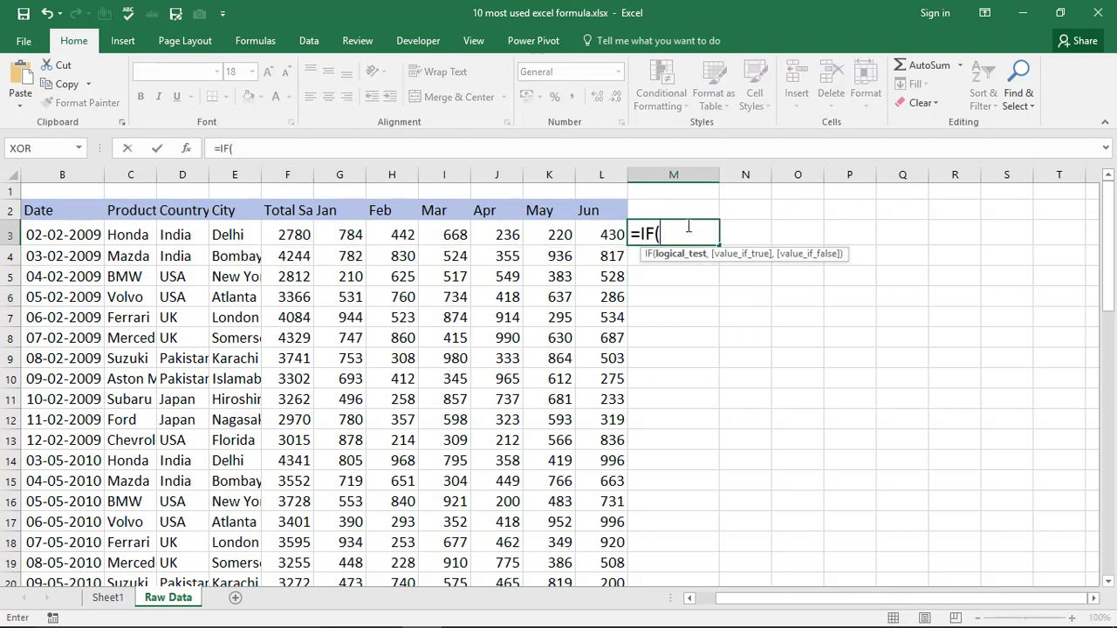
{"action": "left_click", "coordinate": [285, 233]}
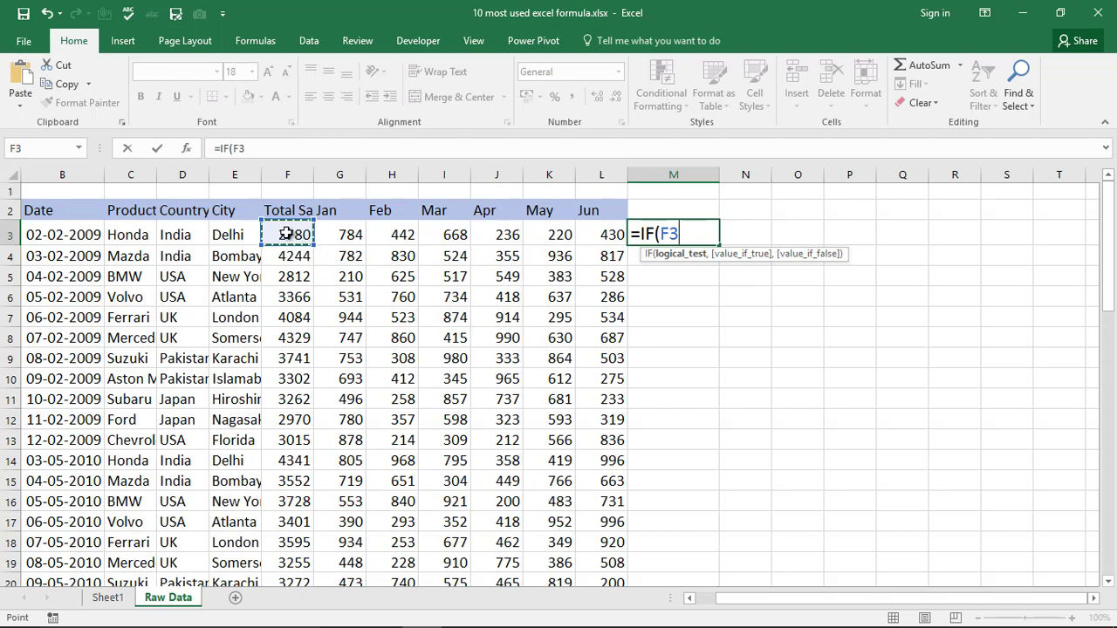
{"action": "type", "text": "<=300"}
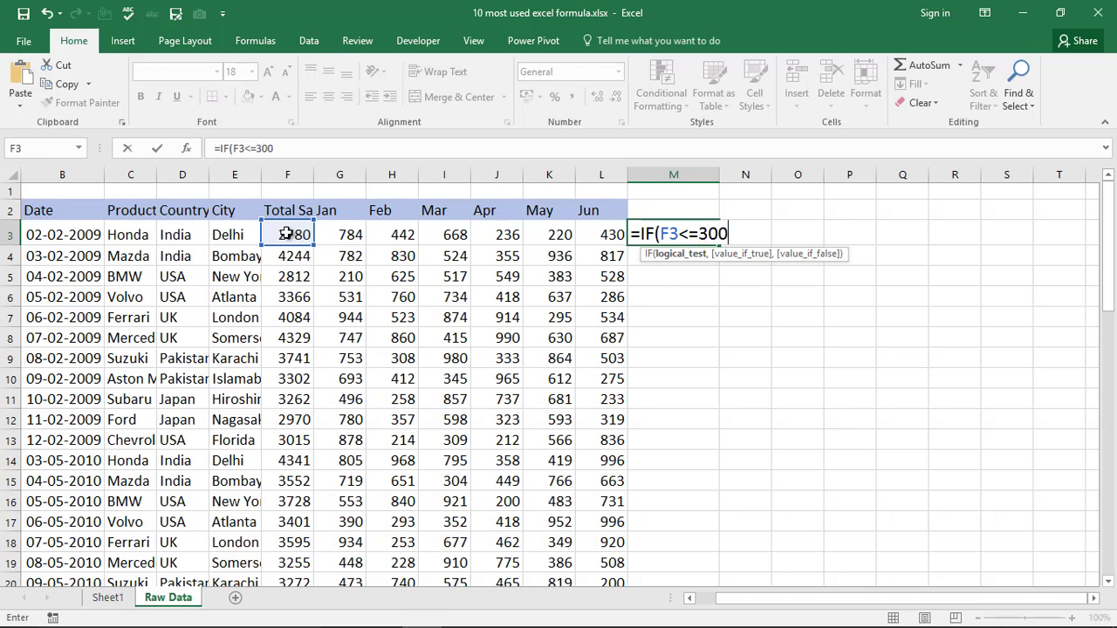
{"action": "type", "text": "0,"}
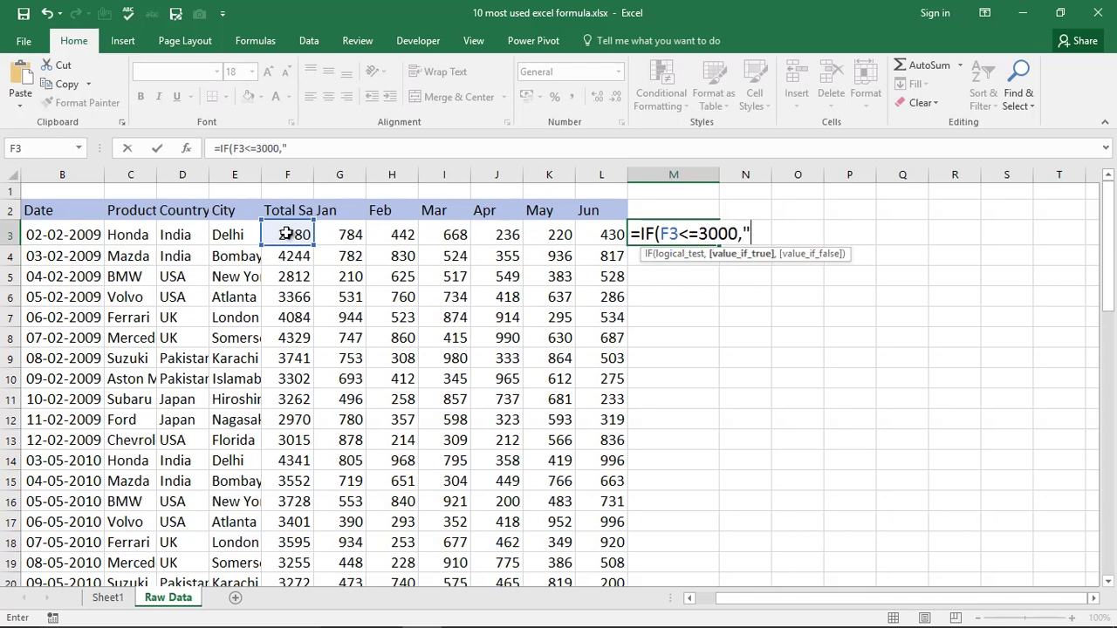
Step: Enter "Good Job" as the IF formula's value if true, and replace it with "Work Harder"
{"action": "type", "text": "\"G"}
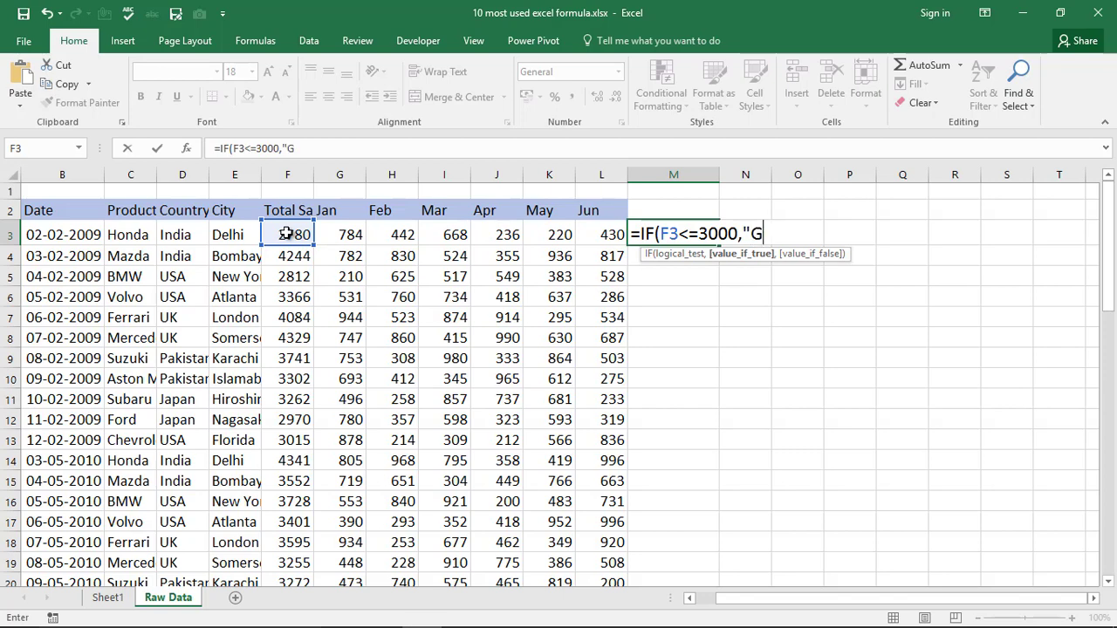
{"action": "type", "text": "ood Job"}
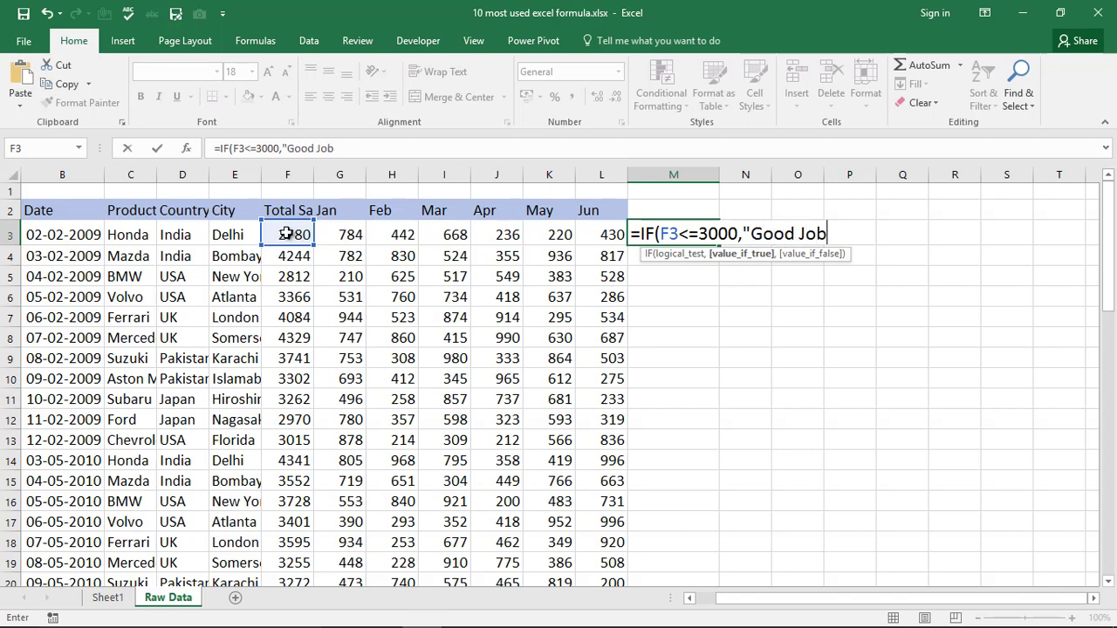
{"action": "type", "text": "\","}
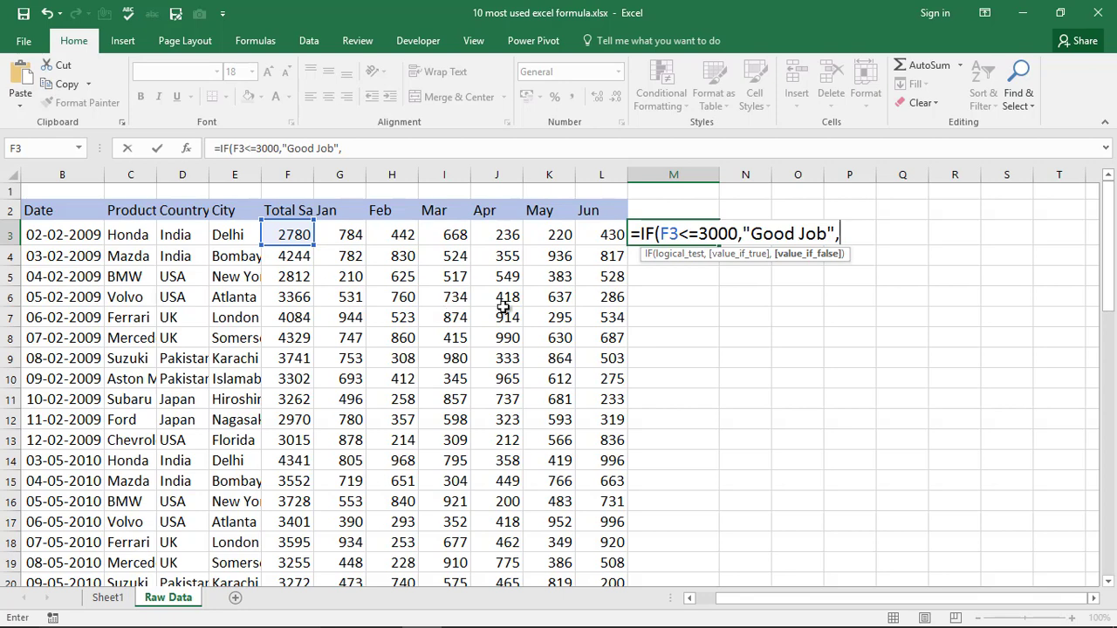
{"action": "left_click_drag", "start_coordinate": [754, 233], "coordinate": [826, 230]}
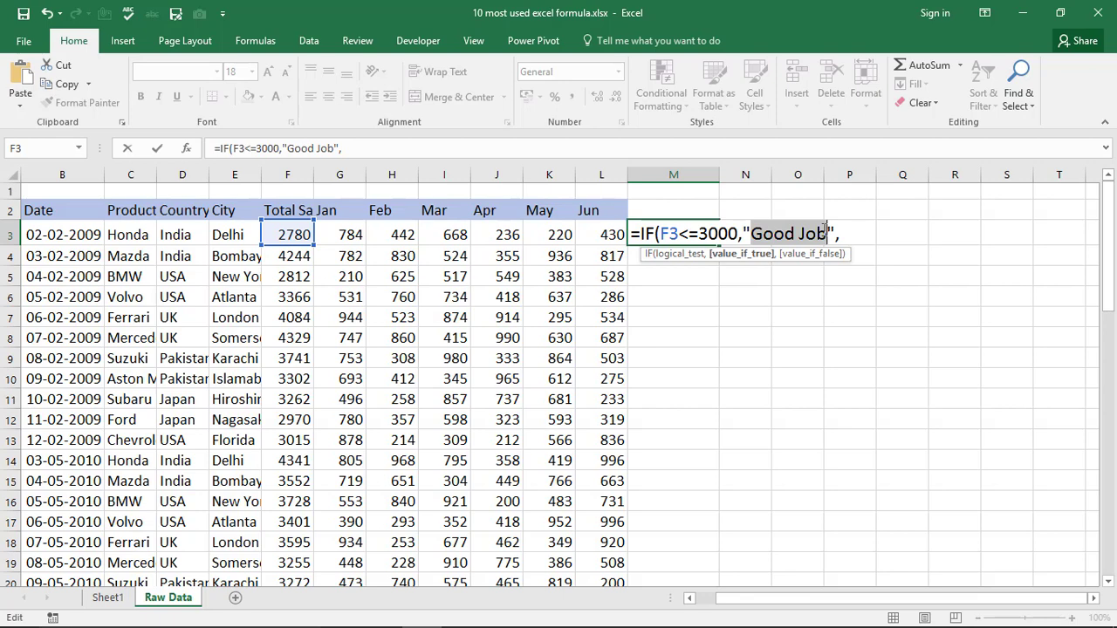
{"action": "type", "text": "Work "}
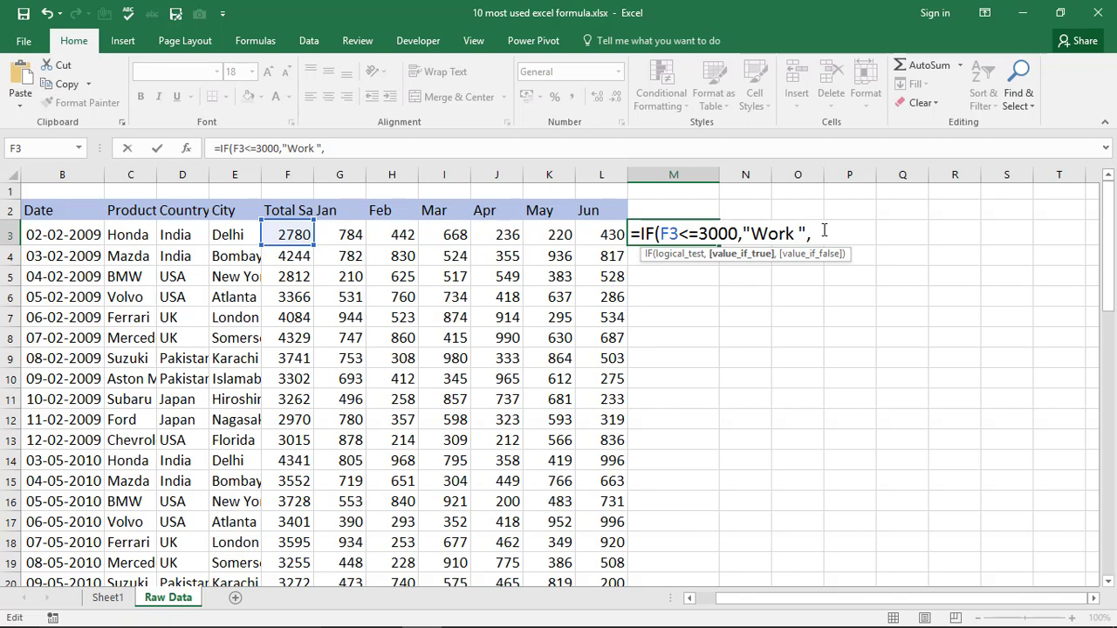
{"action": "type", "text": "Harder\""}
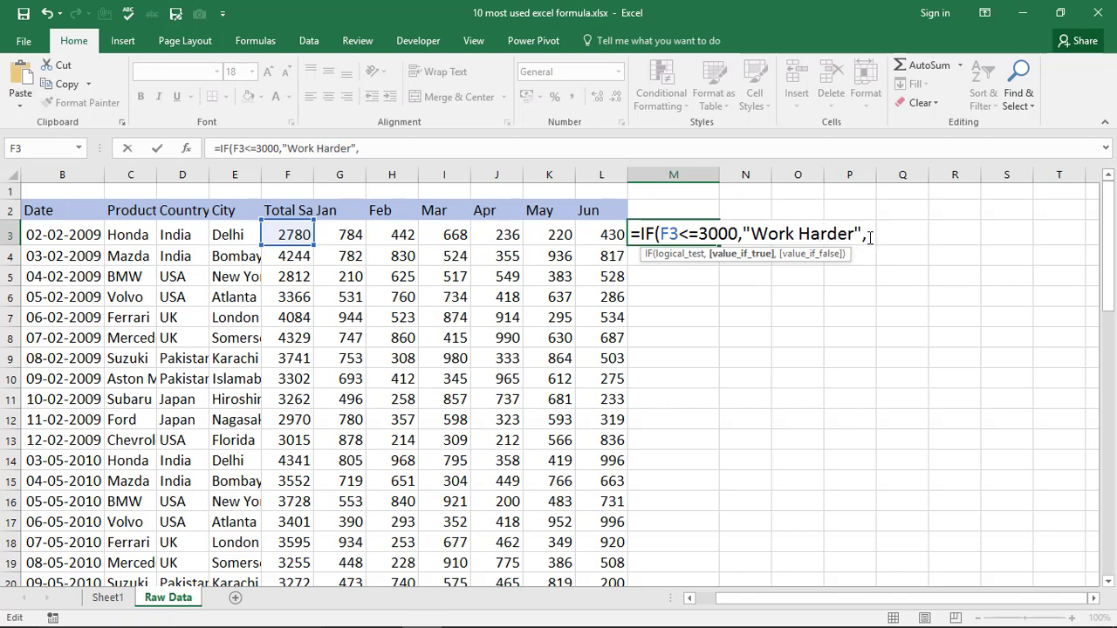
{"action": "type", "text": ","}
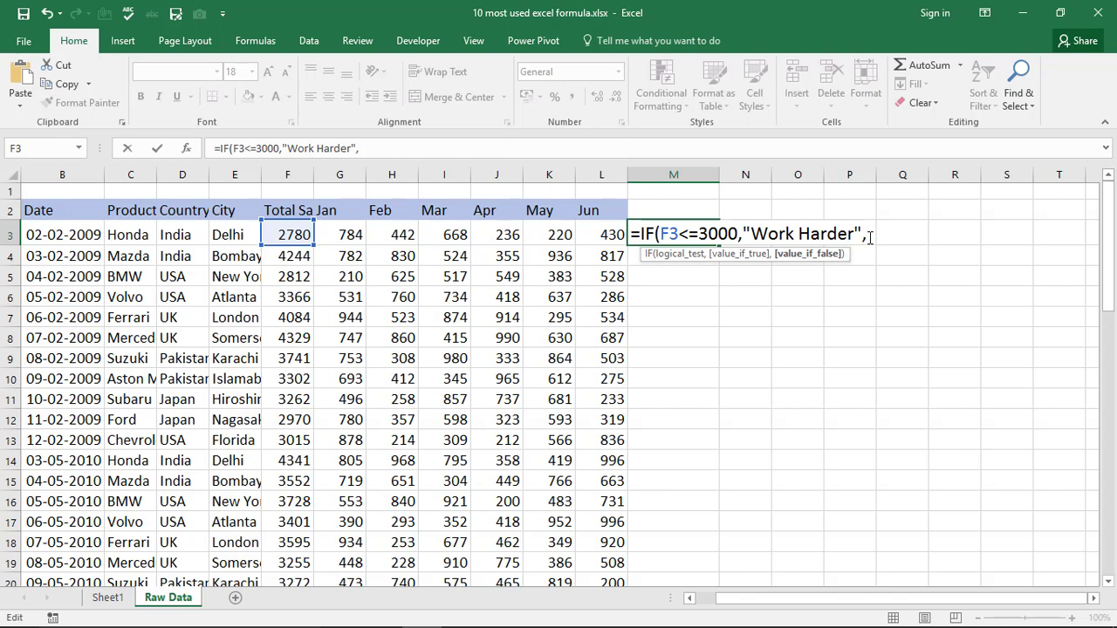
Step: Complete the IF formula in M3 with "Good Job" as its value if false
{"action": "type", "text": "\"Good "}
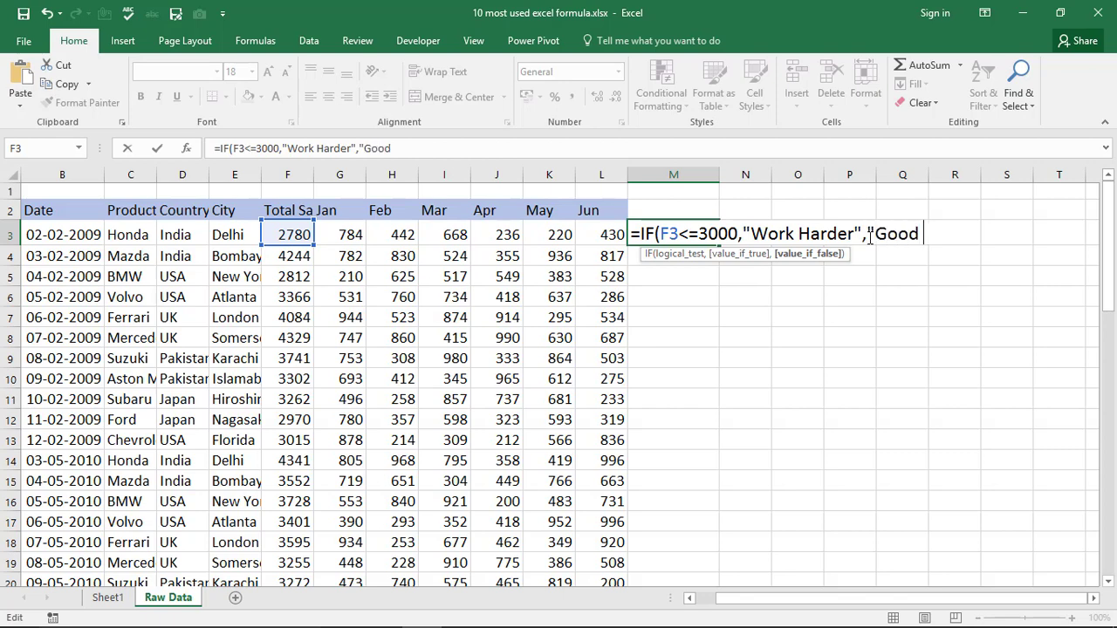
{"action": "type", "text": "Job\")"}
{"action": "key", "text": "Return"}
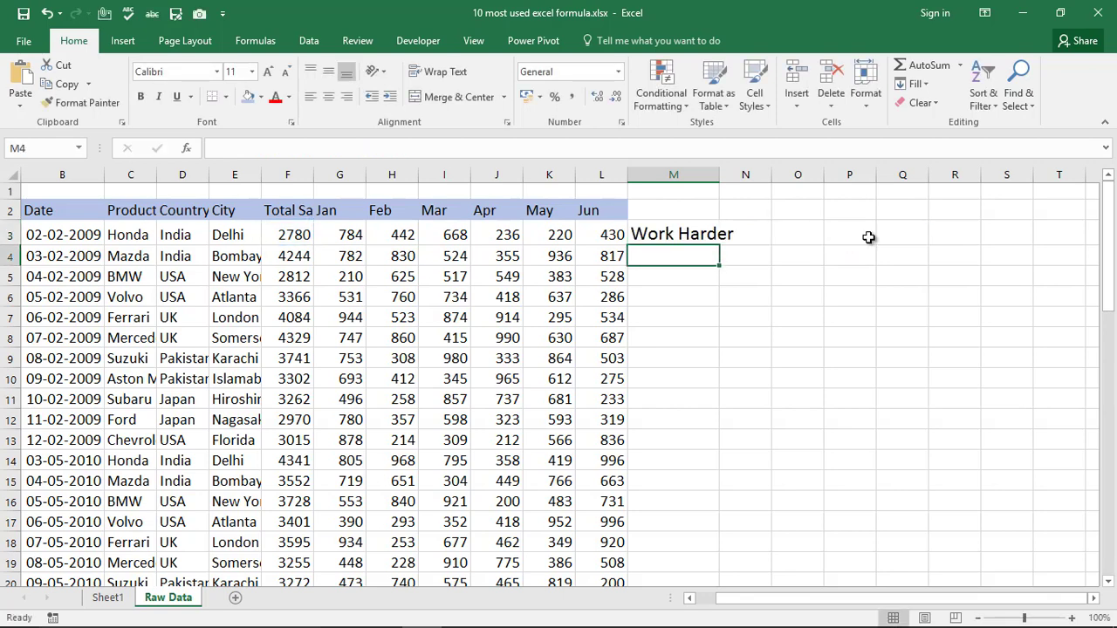
{"action": "left_click", "coordinate": [698, 241]}
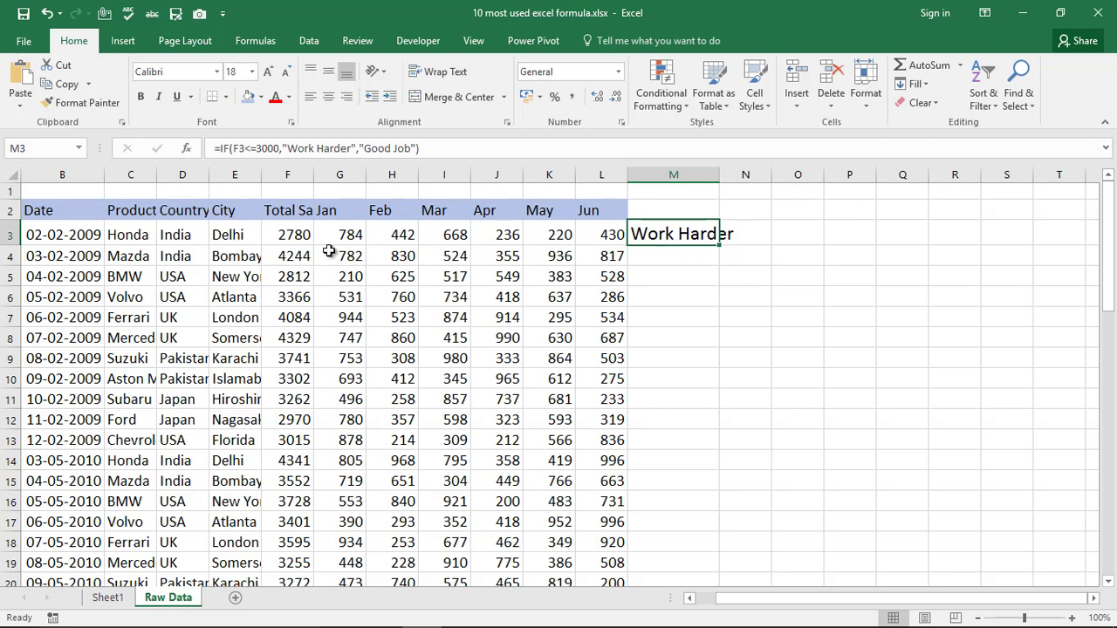
Step: Replace the SUM formula in F3 with 3100 to test the IF formula in M3
{"action": "left_click", "coordinate": [284, 234]}
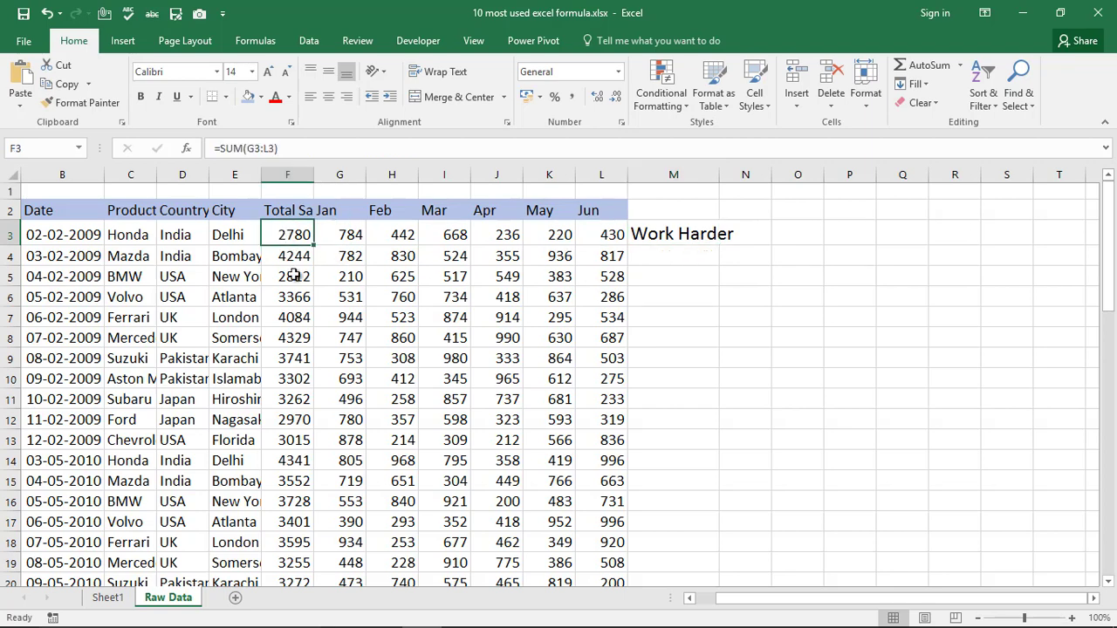
{"action": "key", "text": "F2"}
{"action": "key", "text": "BackSpace"}
{"action": "key", "text": "BackSpace"}
{"action": "key", "text": "BackSpace"}
{"action": "key", "text": "BackSpace"}
{"action": "key", "text": "BackSpace"}
{"action": "key", "text": "BackSpace"}
{"action": "key", "text": "BackSpace"}
{"action": "key", "text": "BackSpace"}
{"action": "key", "text": "BackSpace"}
{"action": "key", "text": "BackSpace"}
{"action": "key", "text": "BackSpace"}
{"action": "type", "text": "3100"}
{"action": "key", "text": "Return"}
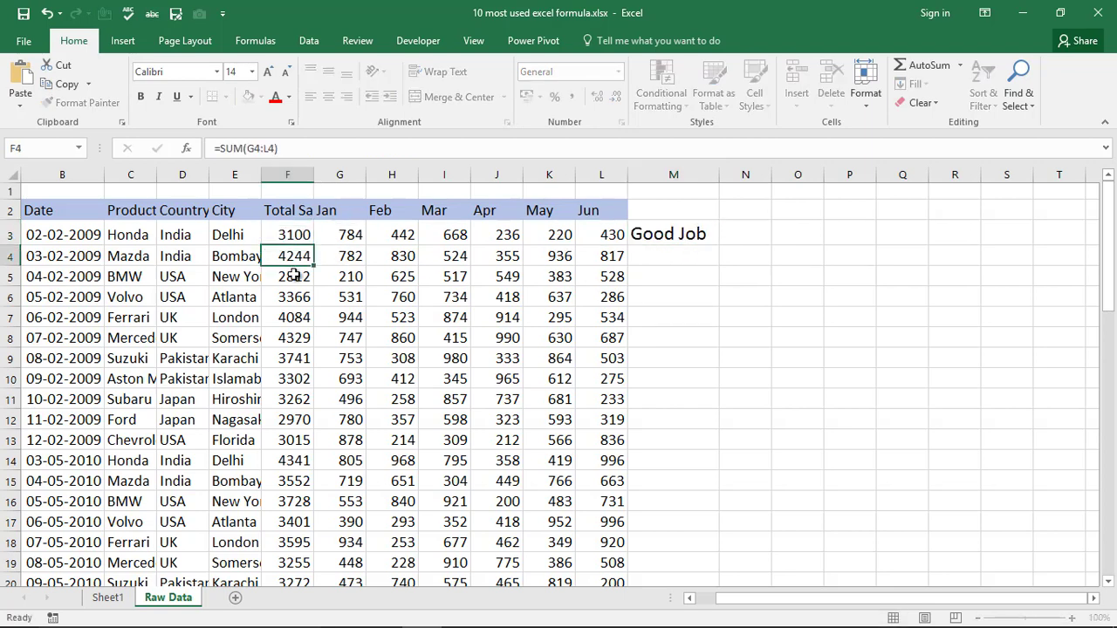
{"action": "left_click", "coordinate": [303, 235]}
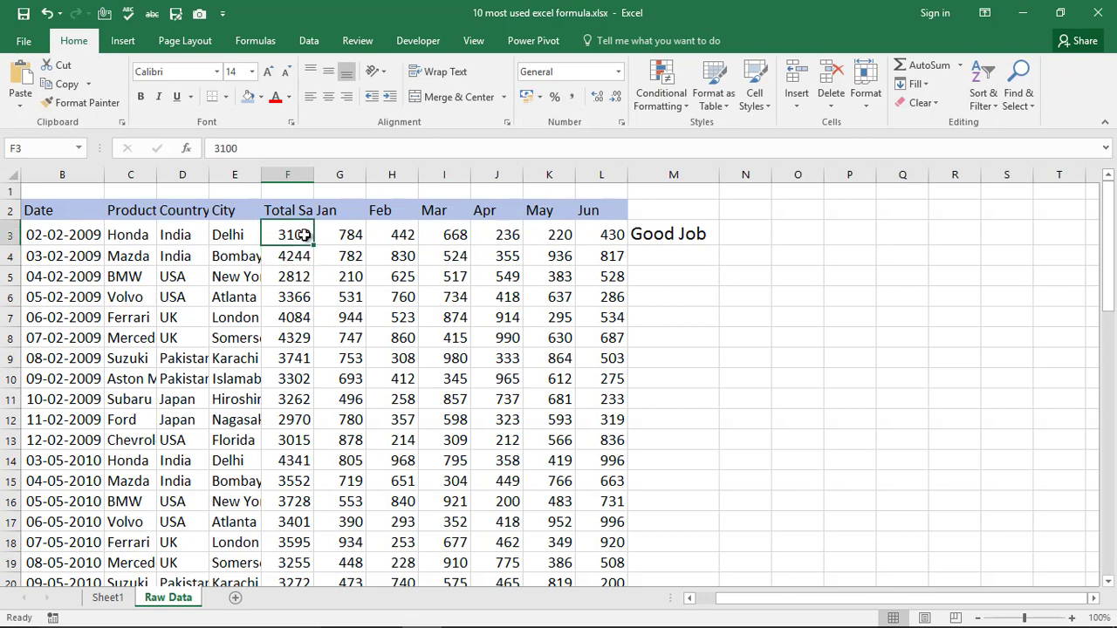
Step: Select Countif formula in the Sheet1 list and clear the IF formula from M3 on the Raw Data sheet
{"action": "left_click", "coordinate": [108, 599]}
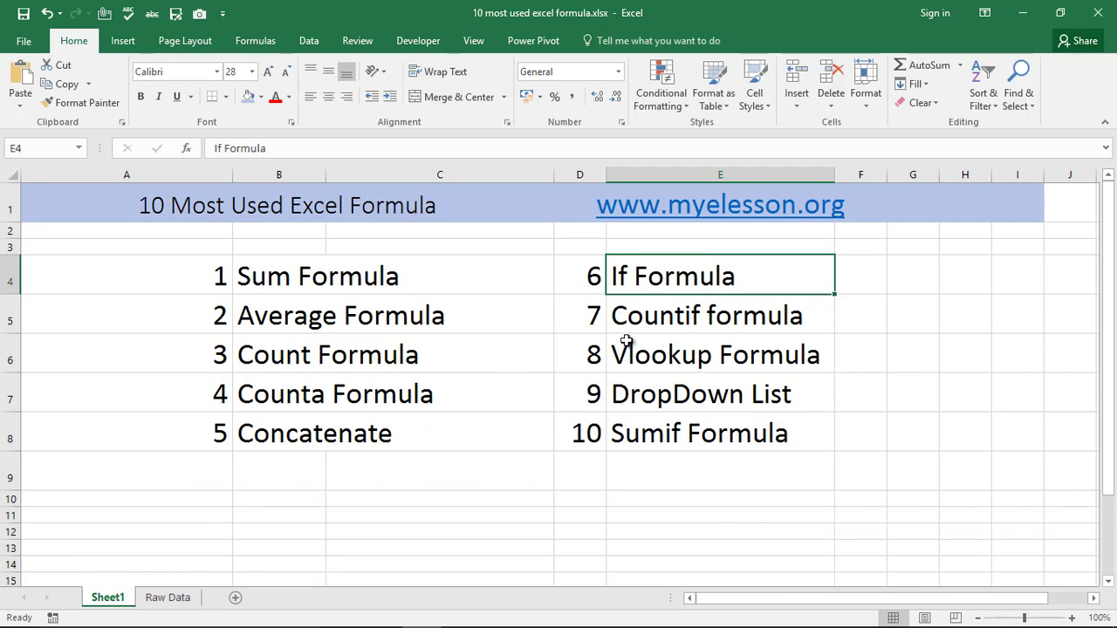
{"action": "left_click", "coordinate": [656, 320]}
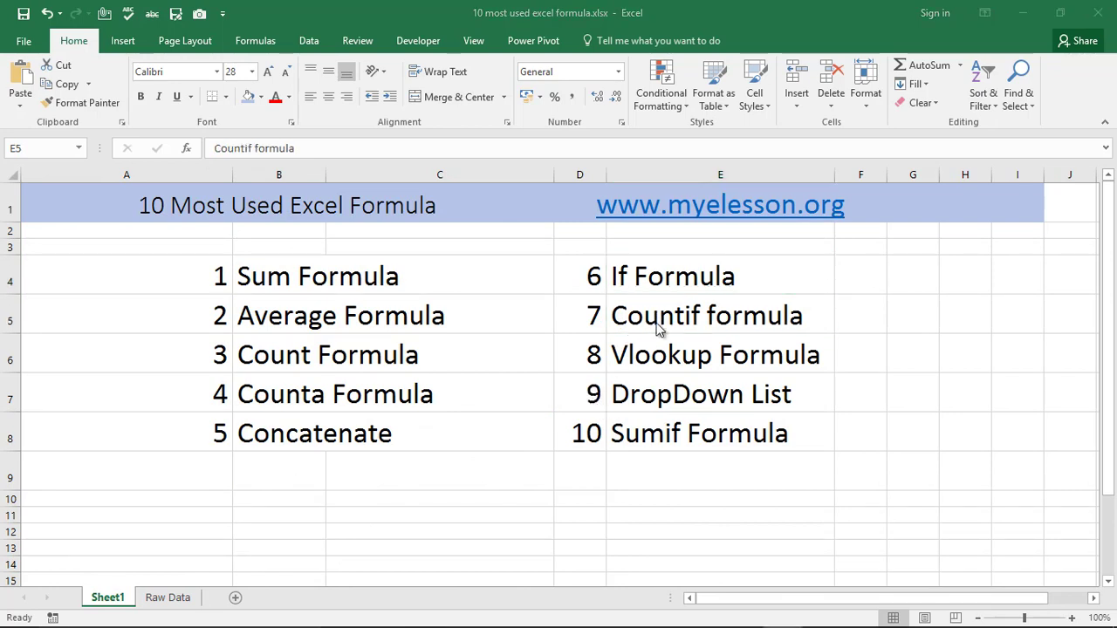
{"action": "left_click", "coordinate": [168, 598]}
{"action": "left_click", "coordinate": [692, 237]}
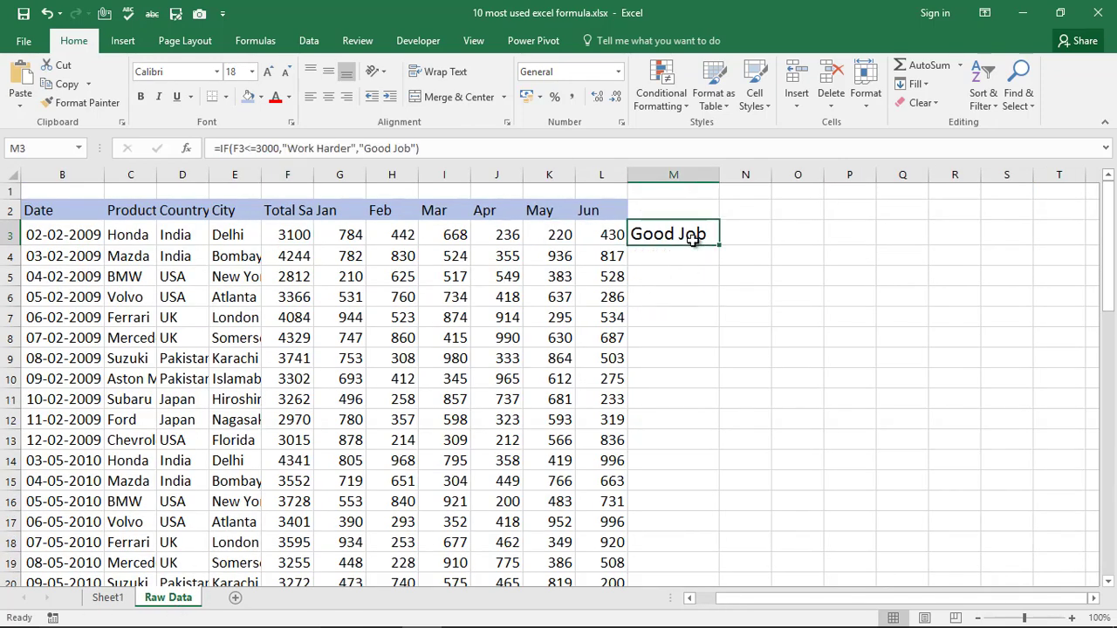
{"action": "key", "text": "Delete"}
{"action": "key", "text": "Right"}
{"action": "key", "text": "Left"}
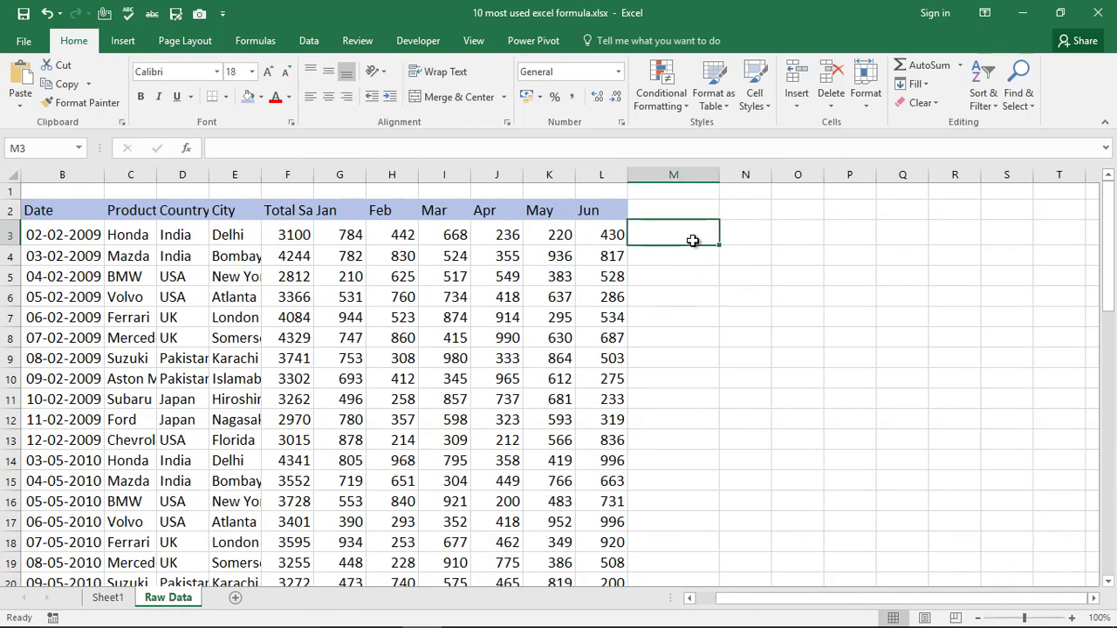
Step: Enter a COUNTIF formula in M3 that counts "BMW" in the Product range C3:C57
{"action": "key", "text": "Right"}
{"action": "key", "text": "Left"}
{"action": "type", "text": "=coun"}
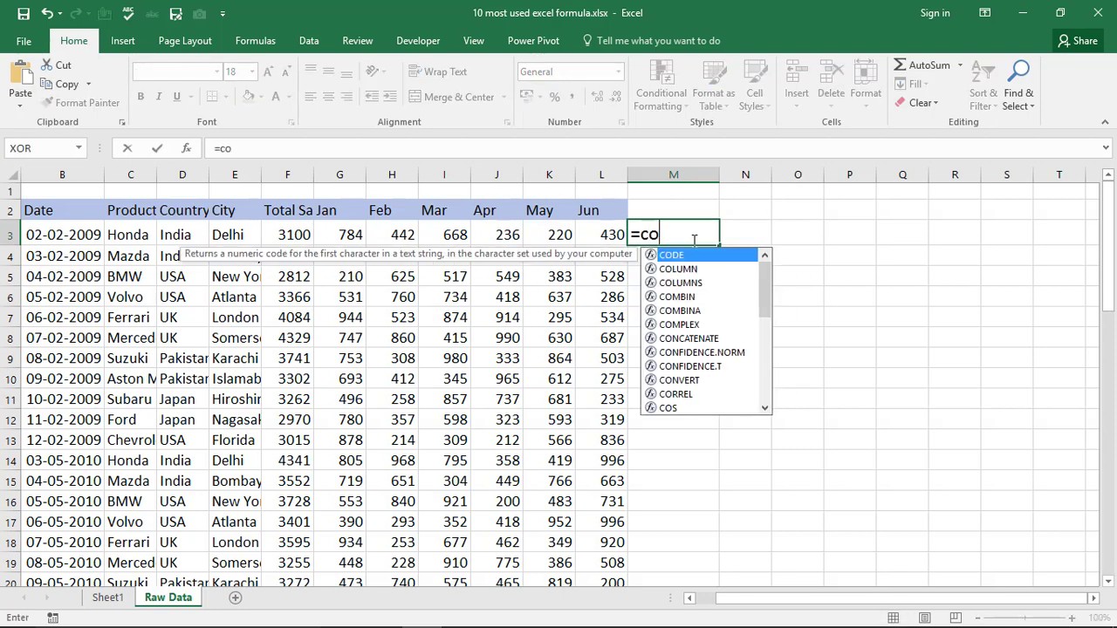
{"action": "key", "text": "Down"}
{"action": "key", "text": "Down"}
{"action": "key", "text": "Down"}
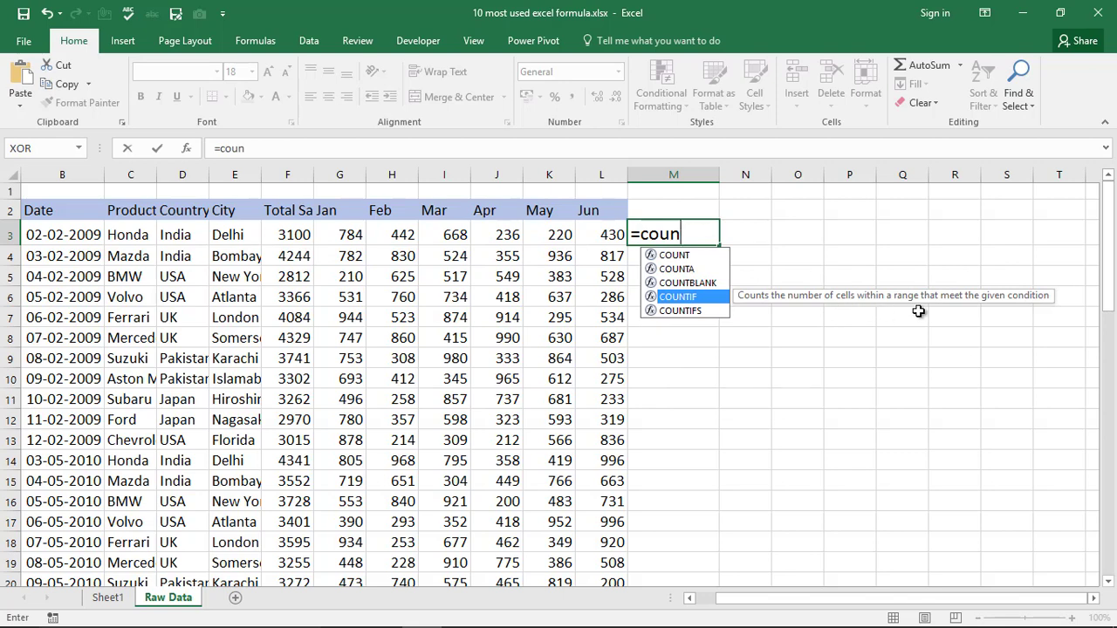
{"action": "key", "text": "Tab"}
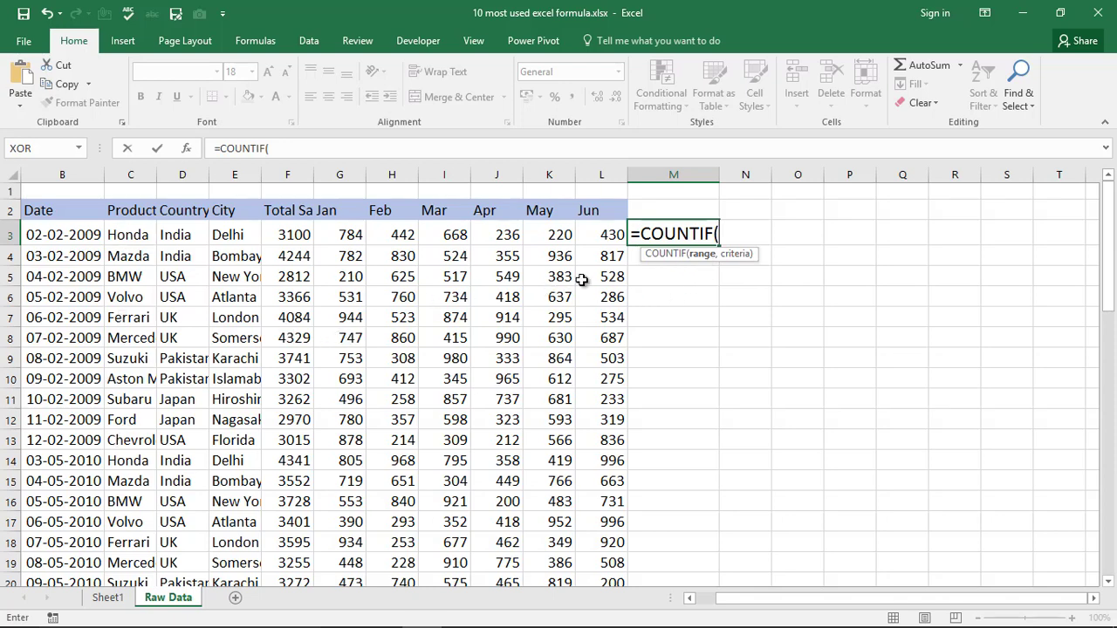
{"action": "left_click_drag", "start_coordinate": [130, 240], "coordinate": [135, 542]}
{"action": "type", "text": ","}
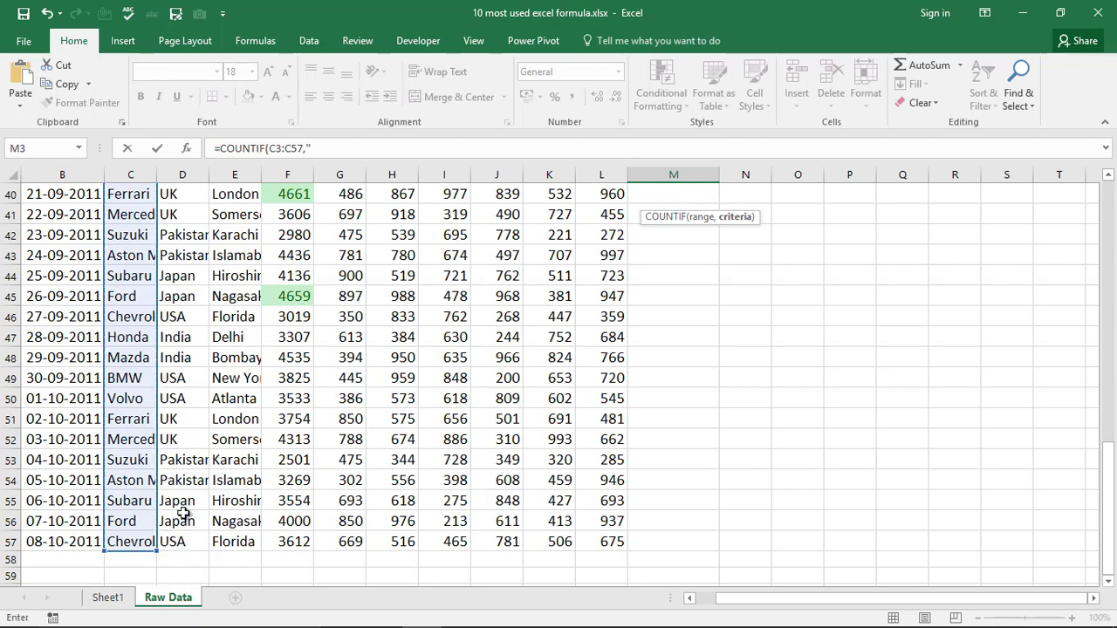
{"action": "left_click", "coordinate": [325, 150]}
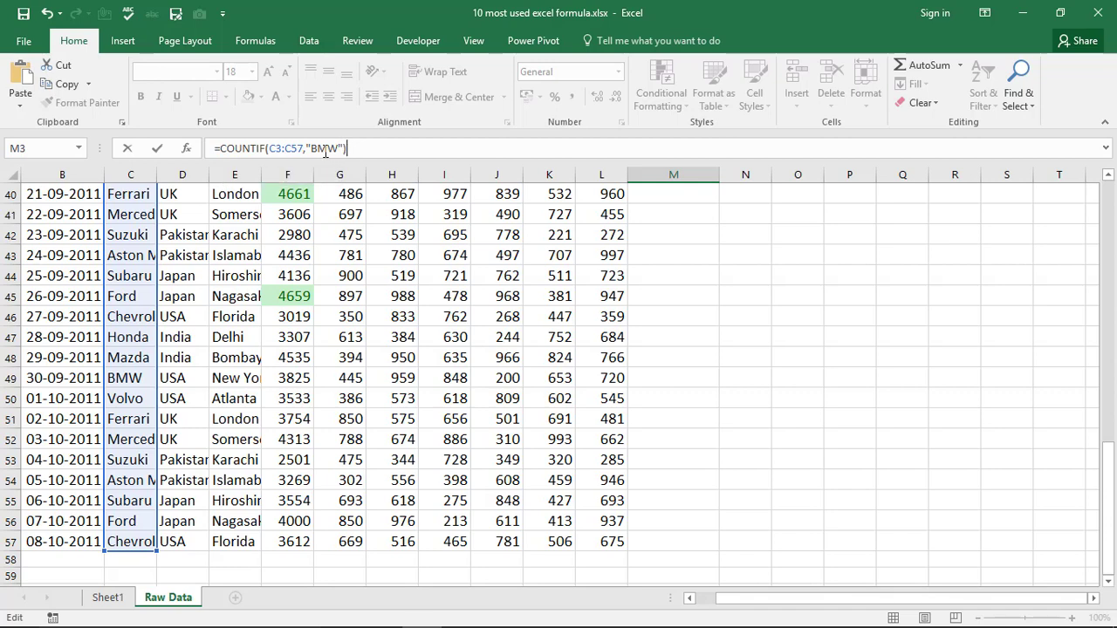
{"action": "key", "text": "Return"}
{"action": "scroll", "coordinate": [780, 239], "scroll_direction": "up", "scroll_amount": 1}
{"action": "left_click", "coordinate": [696, 232]}
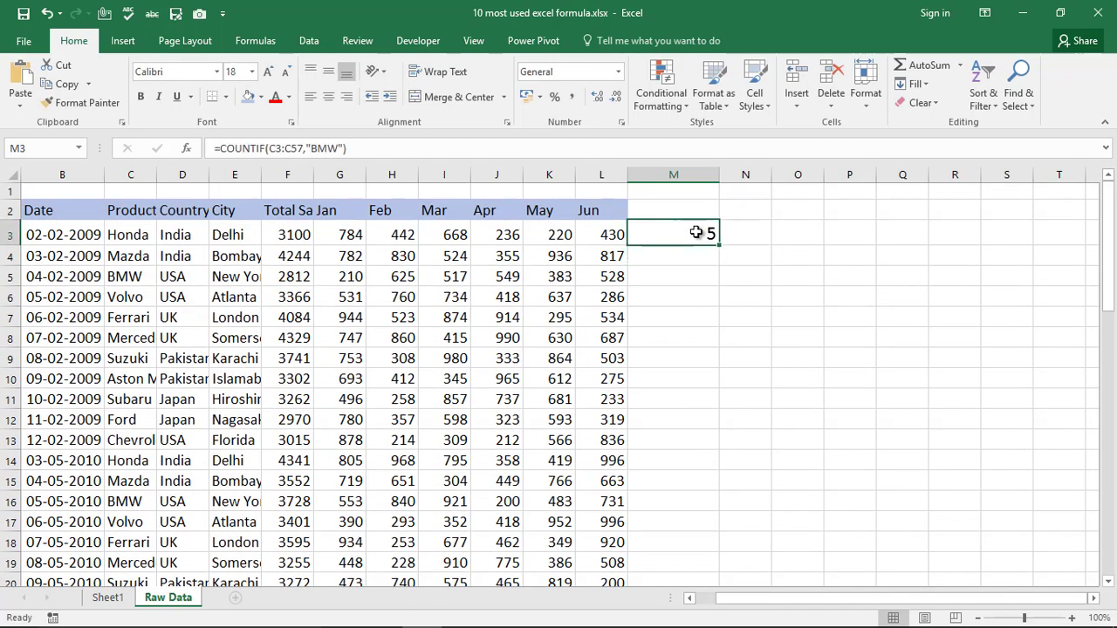
Step: Enter Volvo in O2 as the criteria cell for a second COUNTIF example
{"action": "left_click", "coordinate": [797, 218]}
{"action": "type", "text": "Vo"}
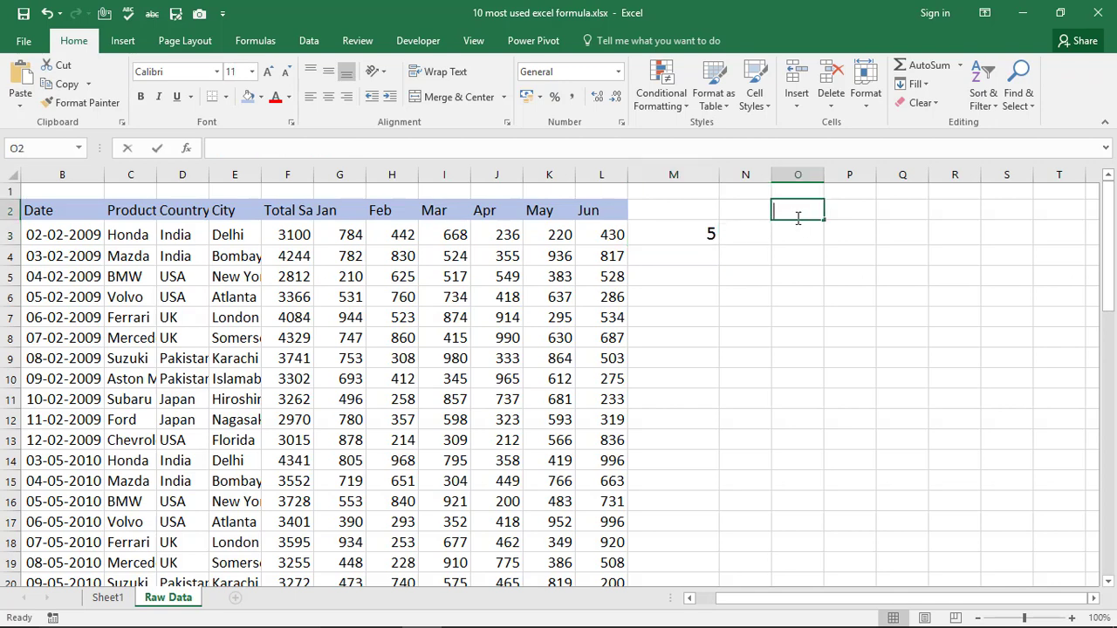
{"action": "type", "text": "lvo"}
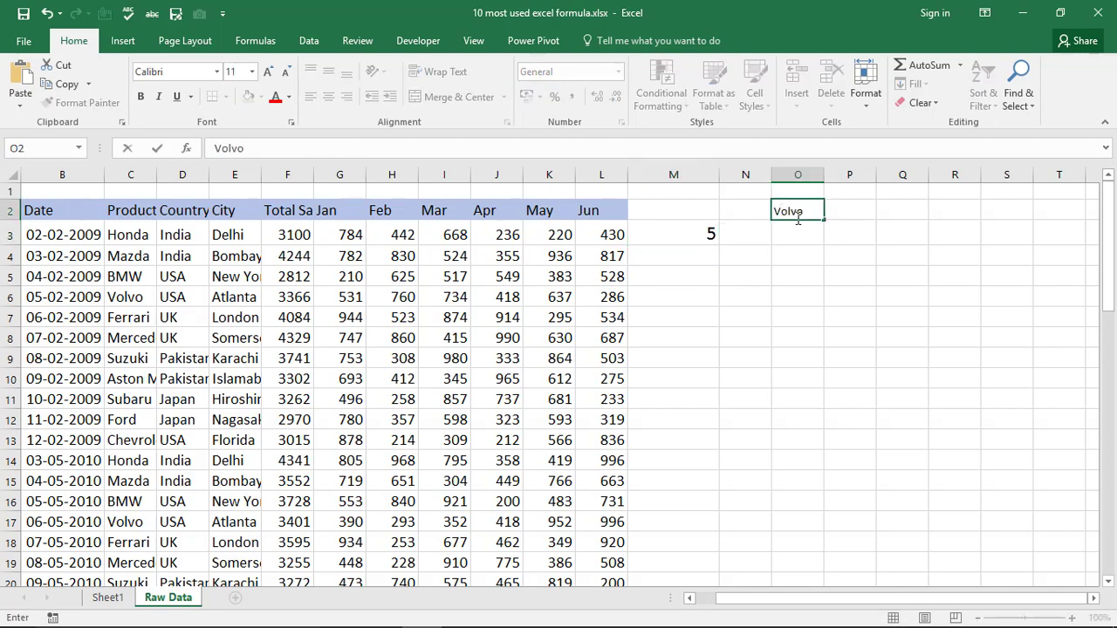
{"action": "key", "text": "Return"}
Step: Enter a COUNTIF formula in O3 that uses range C3:C57 and takes its criteria from cell O2
{"action": "type", "text": "="}
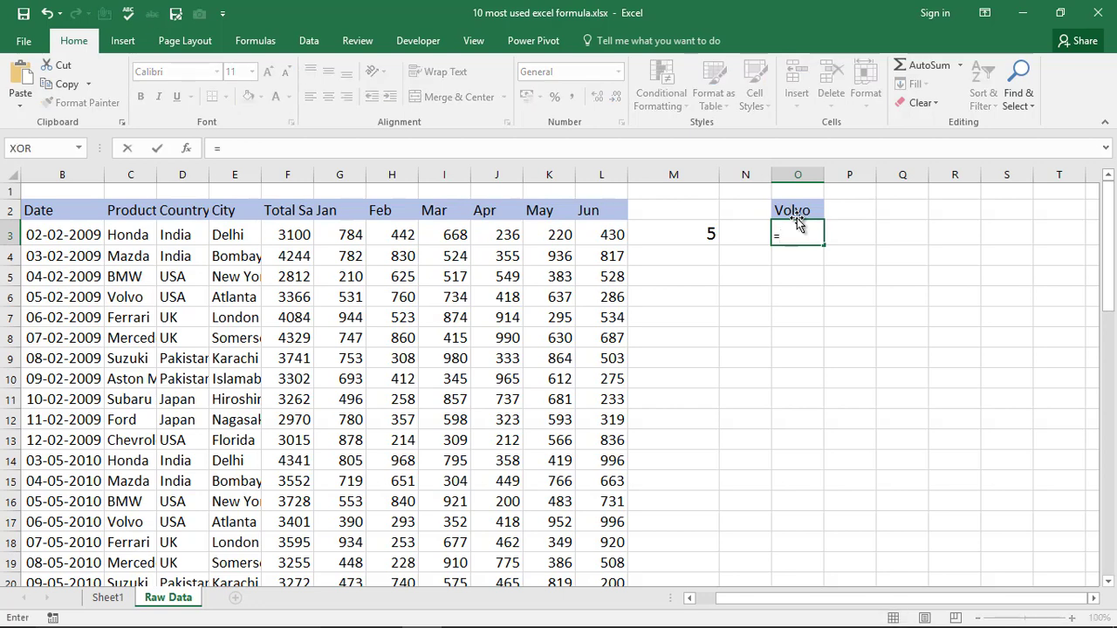
{"action": "type", "text": "coun"}
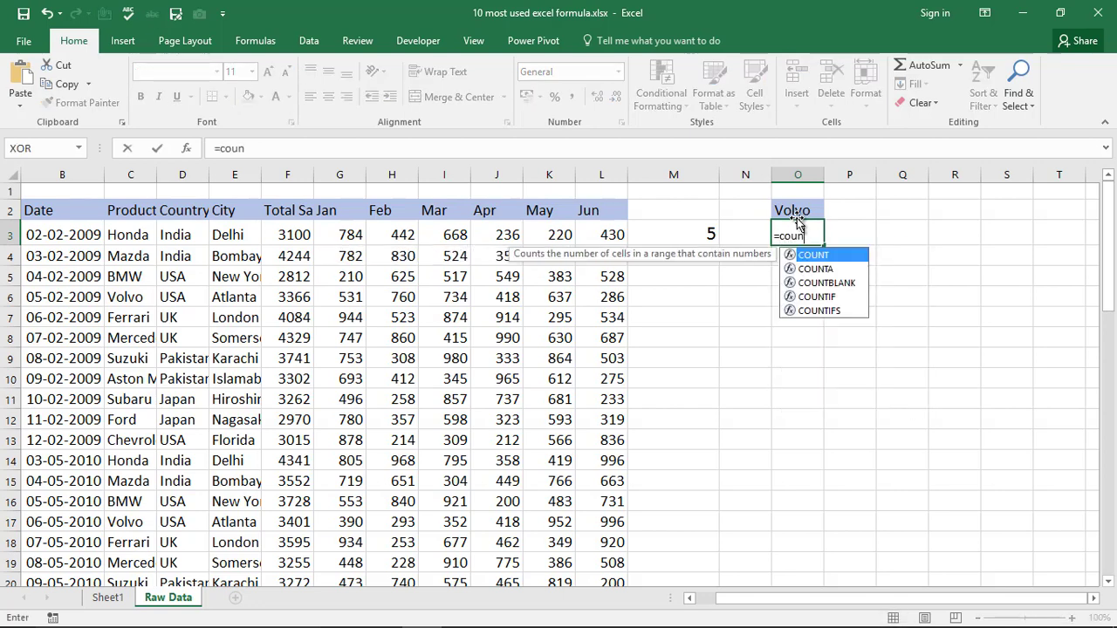
{"action": "key", "text": "Down"}
{"action": "key", "text": "Down"}
{"action": "key", "text": "Down"}
{"action": "key", "text": "Tab"}
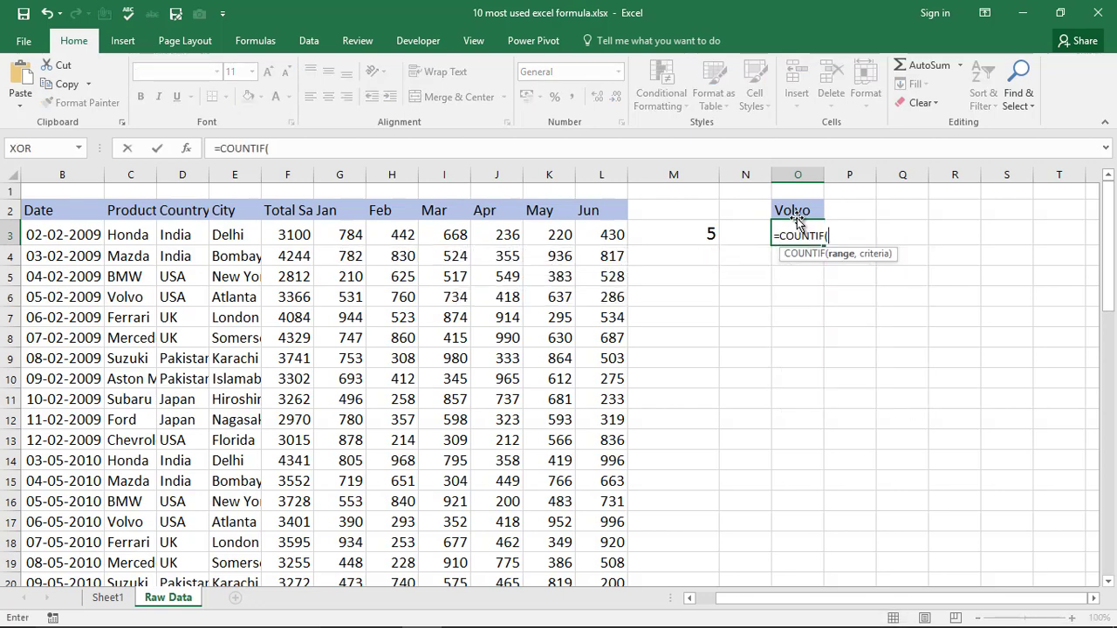
{"action": "left_click", "coordinate": [135, 234]}
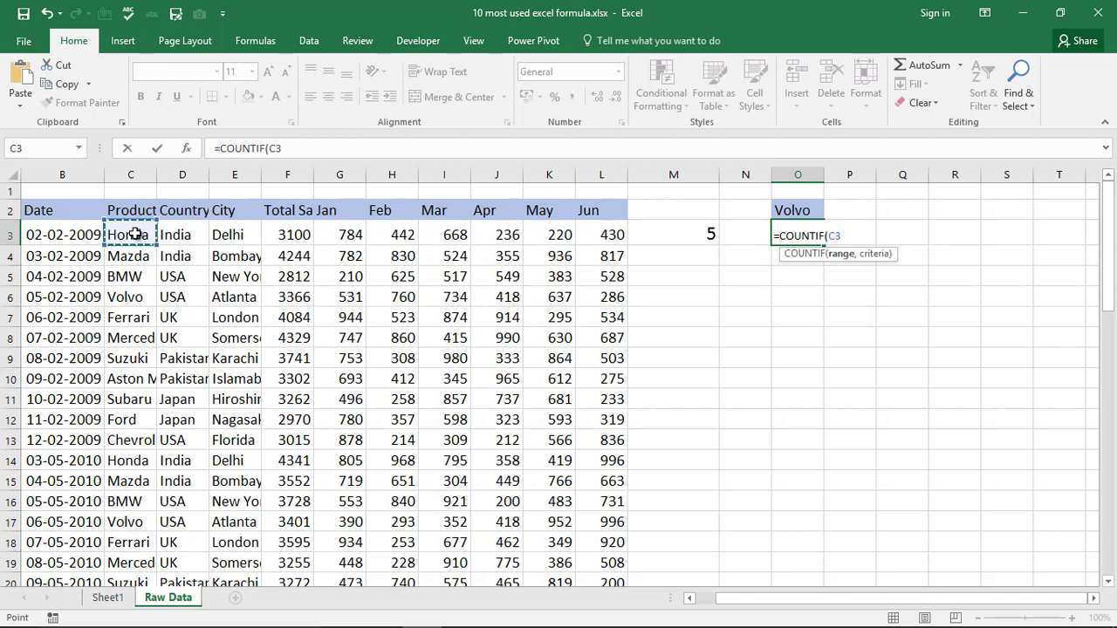
{"action": "key", "text": "ctrl+shift+Down"}
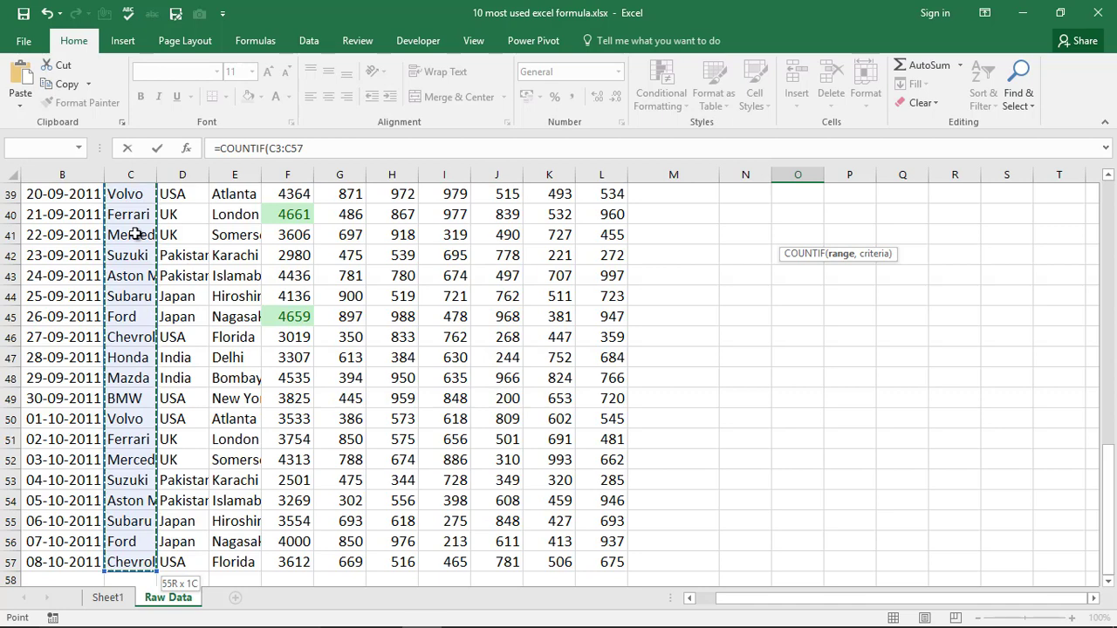
{"action": "type", "text": ","}
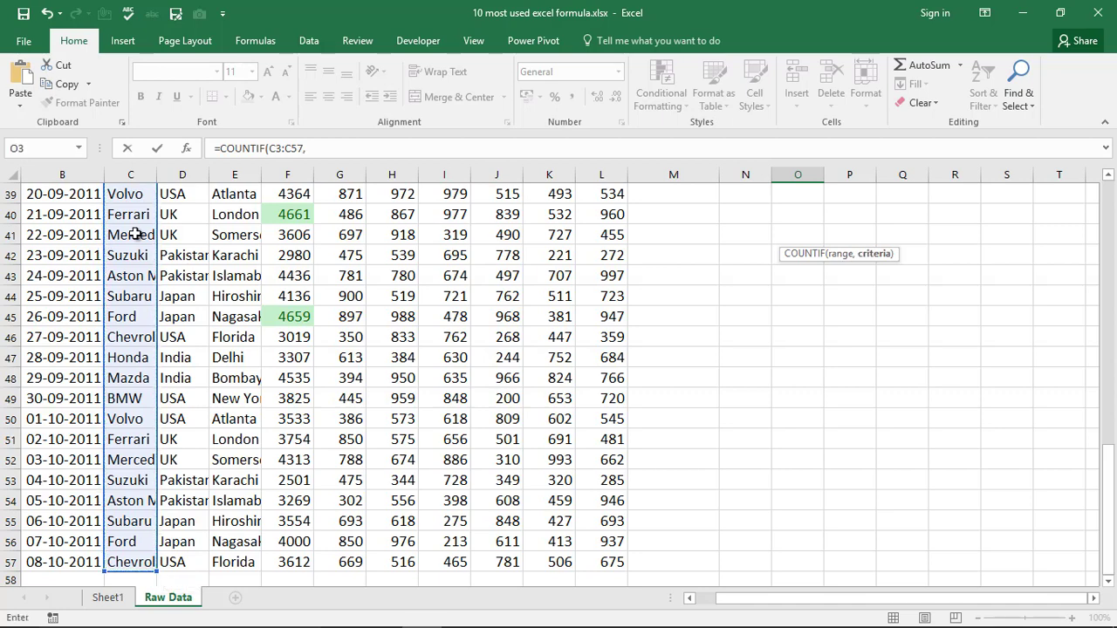
{"action": "scroll", "coordinate": [780, 352], "scroll_direction": "up", "scroll_amount": 13}
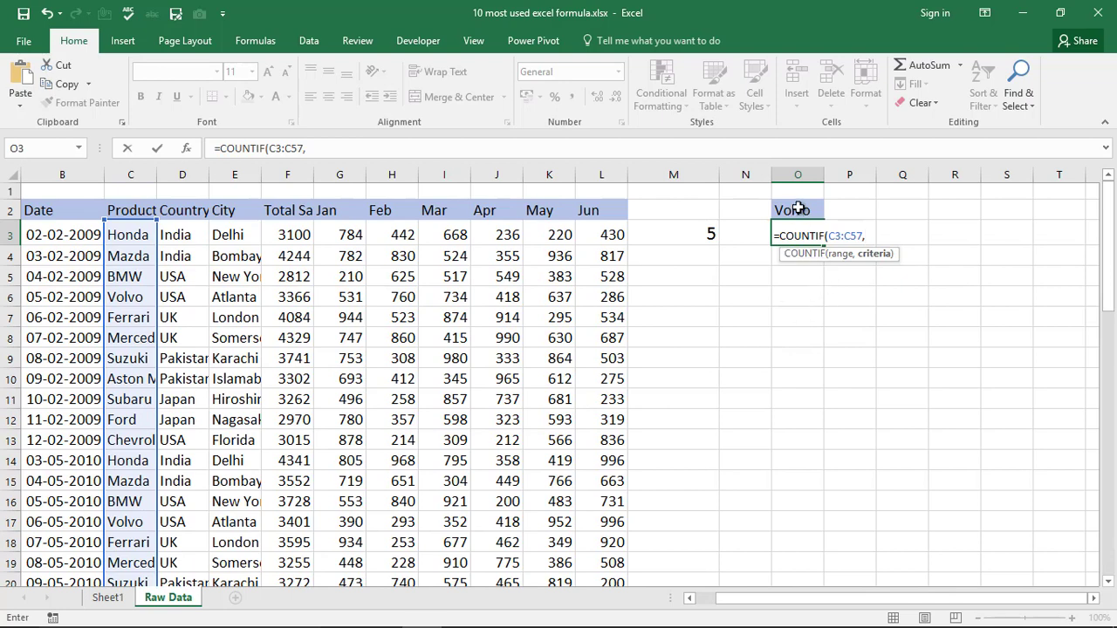
{"action": "left_click", "coordinate": [801, 207]}
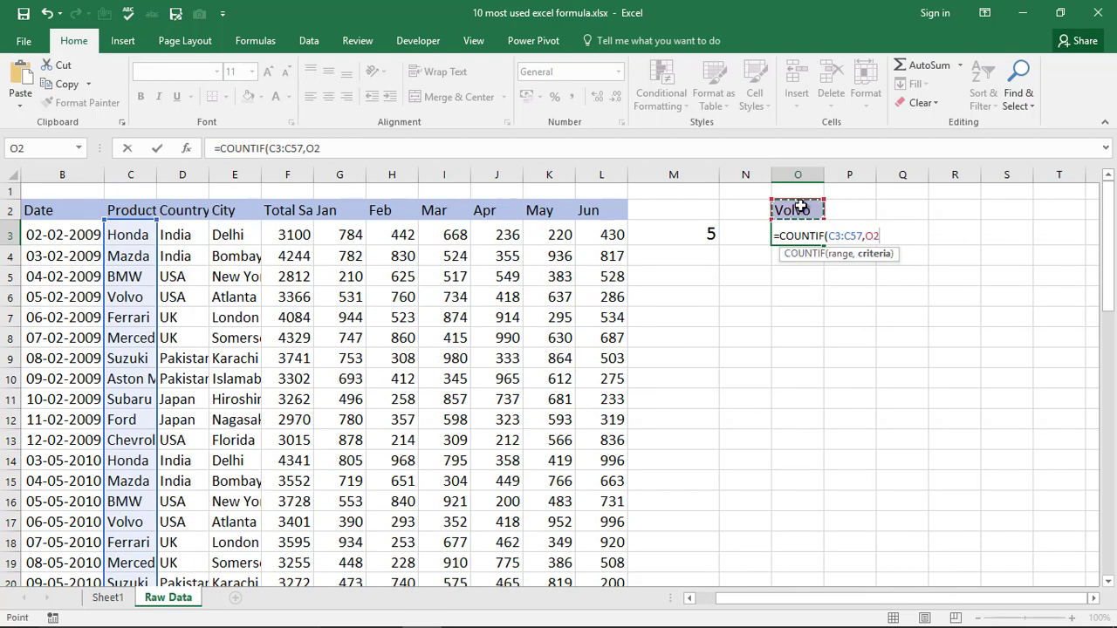
{"action": "type", "text": ")"}
{"action": "key", "text": "Return"}
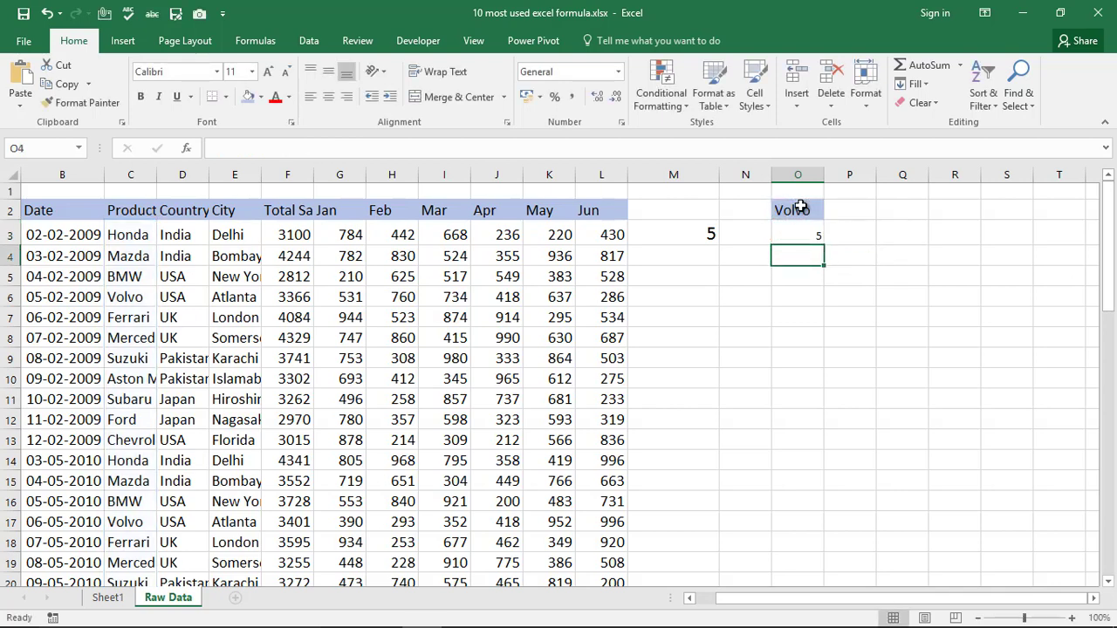
{"action": "key", "text": "Up"}
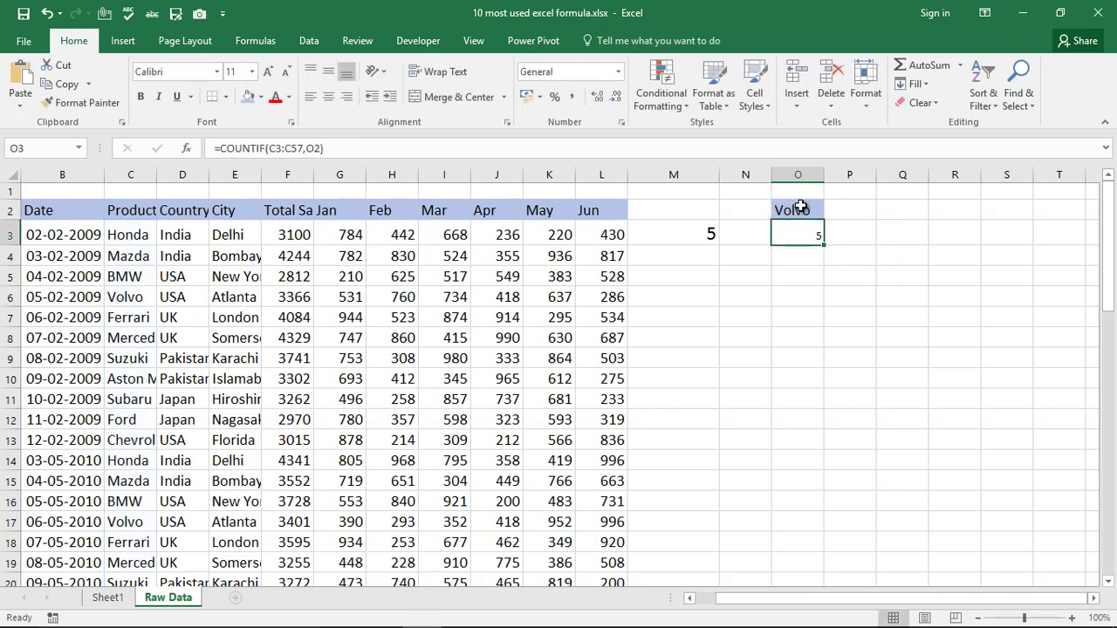
Step: Replace the product in C4 with Volvo to test the COUNTIF formula in O3
{"action": "left_click", "coordinate": [127, 278]}
{"action": "left_click", "coordinate": [136, 254]}
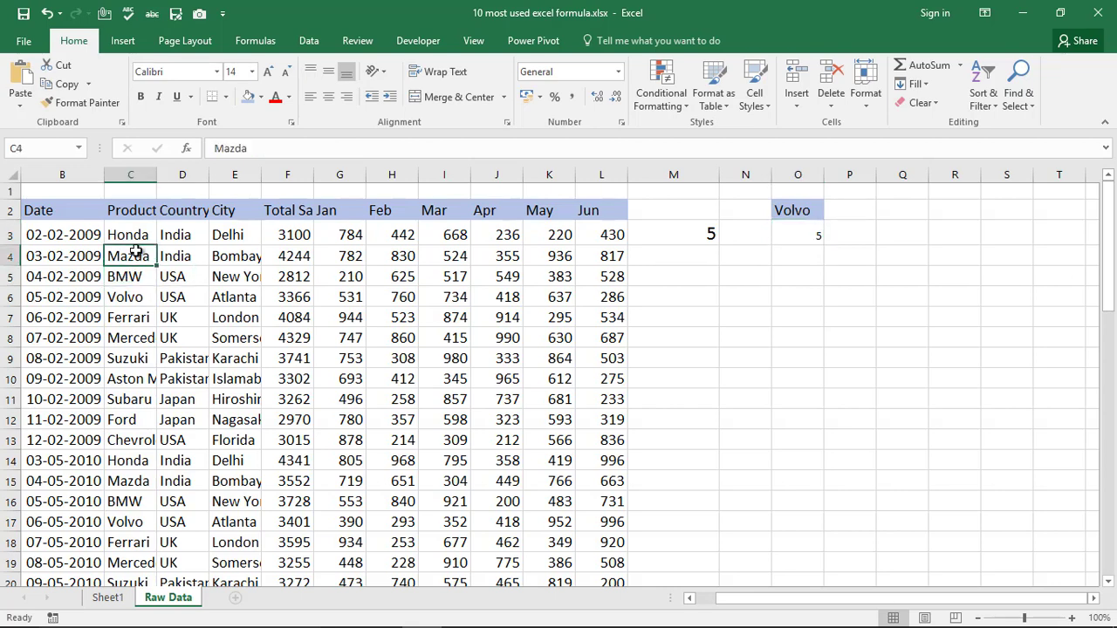
{"action": "type", "text": "Volvo"}
{"action": "key", "text": "Return"}
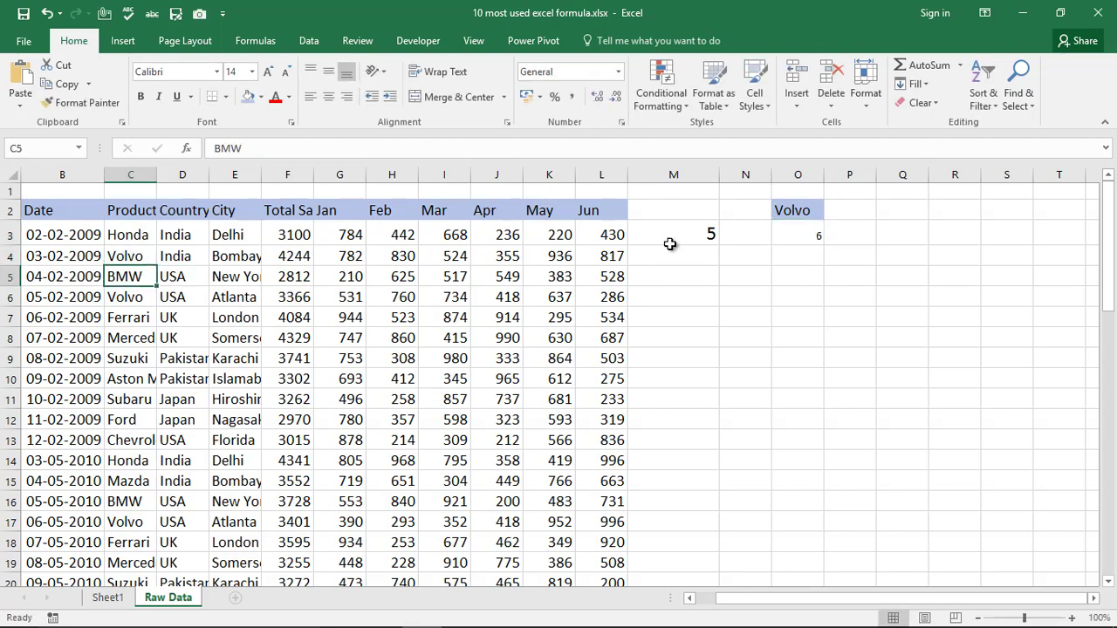
Step: Enlarge the font of the COUNTIF result in O3 by three size increments
{"action": "left_click", "coordinate": [798, 235]}
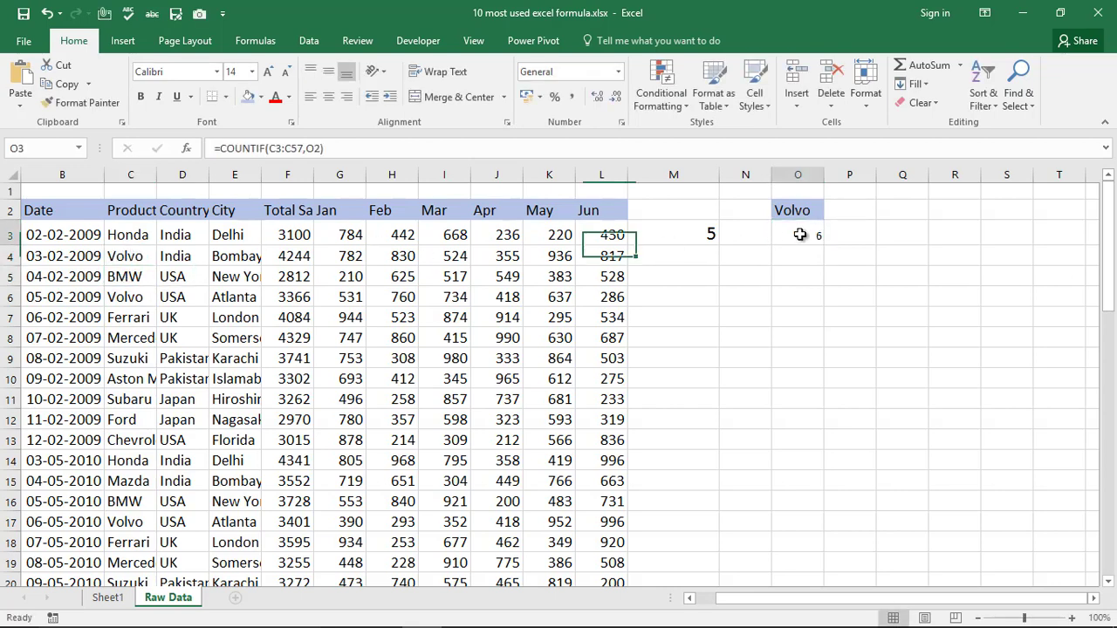
{"action": "left_click", "coordinate": [268, 71]}
{"action": "left_click", "coordinate": [268, 71]}
{"action": "left_click", "coordinate": [267, 70]}
{"action": "left_click", "coordinate": [745, 322]}
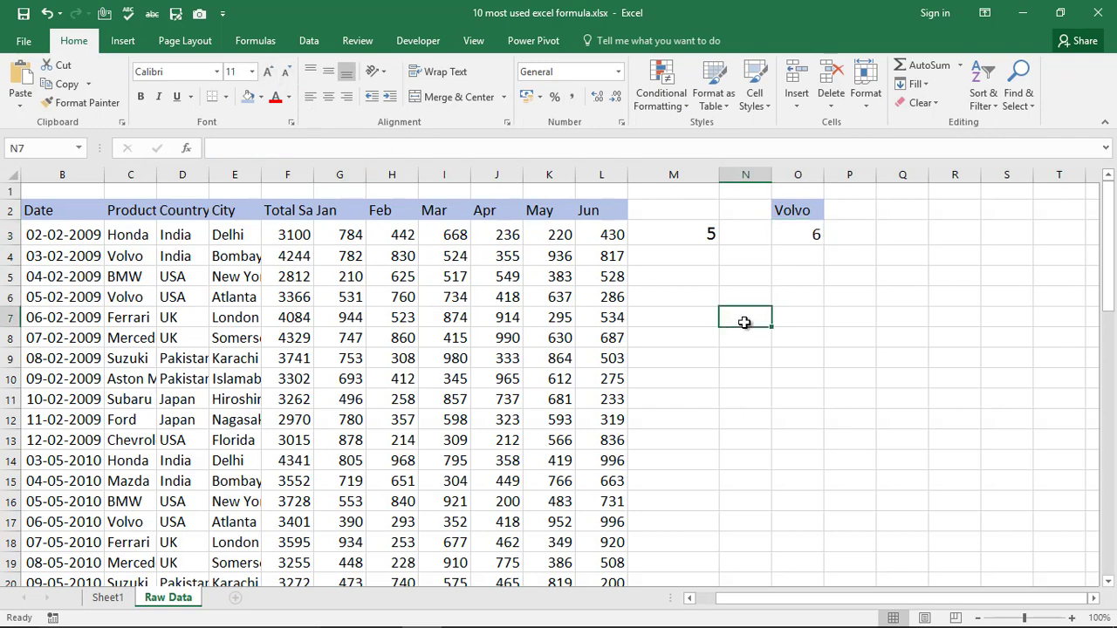
Step: Clear all contents and formatting from the second COUNTIF example in O2:O3
{"action": "left_click_drag", "start_coordinate": [766, 212], "coordinate": [813, 236]}
{"action": "left_click", "coordinate": [843, 294]}
{"action": "left_click", "coordinate": [783, 209]}
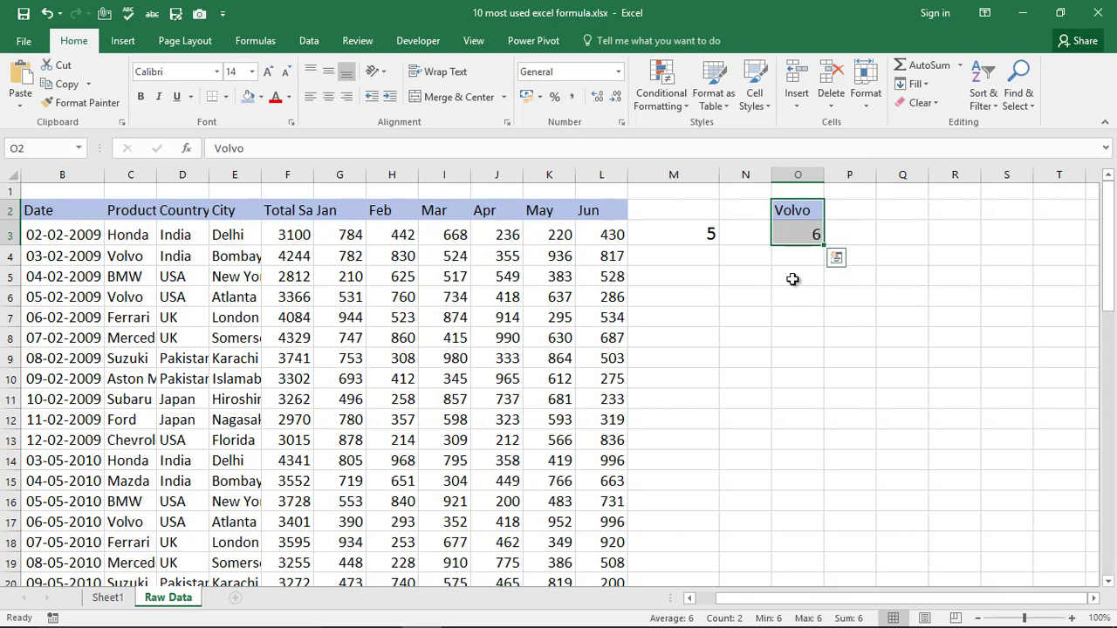
{"action": "left_click", "coordinate": [936, 106]}
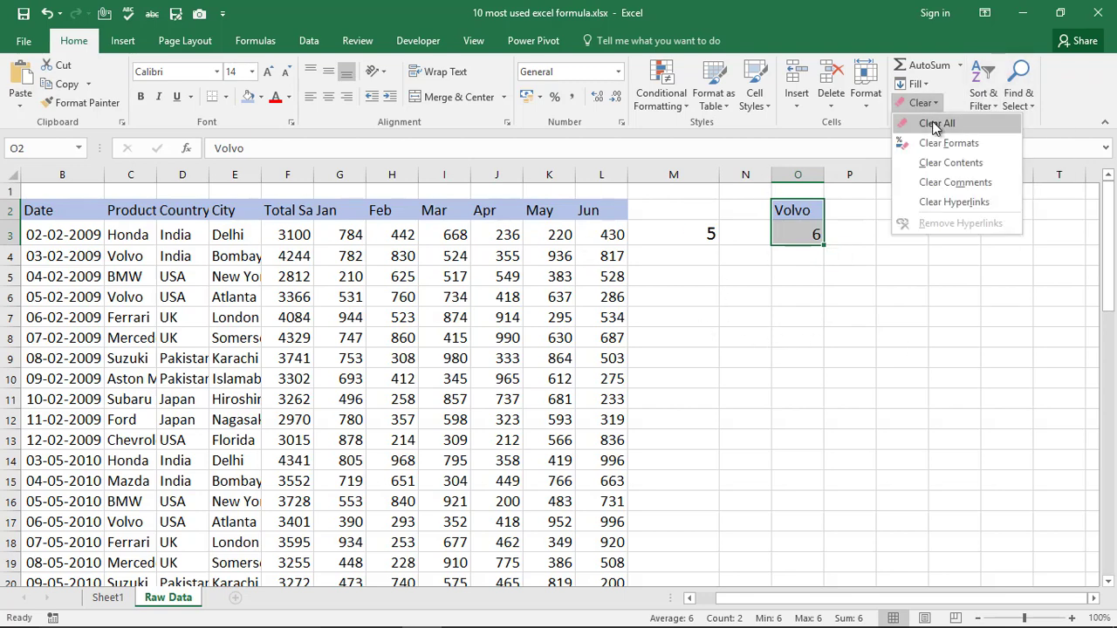
{"action": "left_click", "coordinate": [935, 123]}
{"action": "left_click", "coordinate": [869, 231]}
{"action": "left_click", "coordinate": [894, 230]}
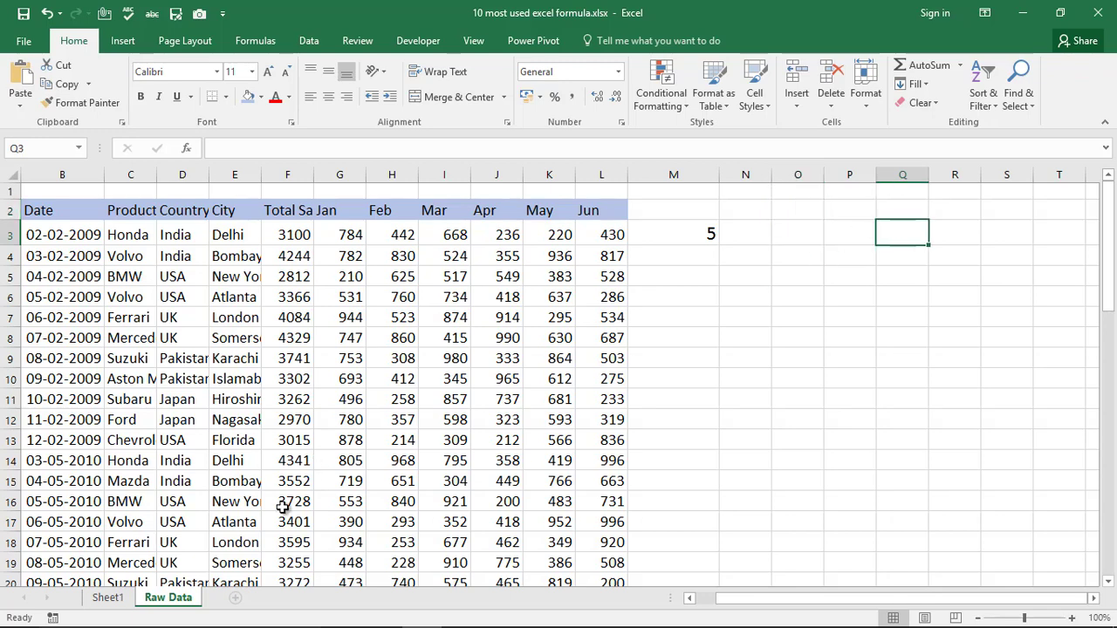
Step: Select Vlookup Formula in the Sheet1 list and delete the COUNTIF formula from M3 on the Raw Data sheet
{"action": "left_click", "coordinate": [110, 600]}
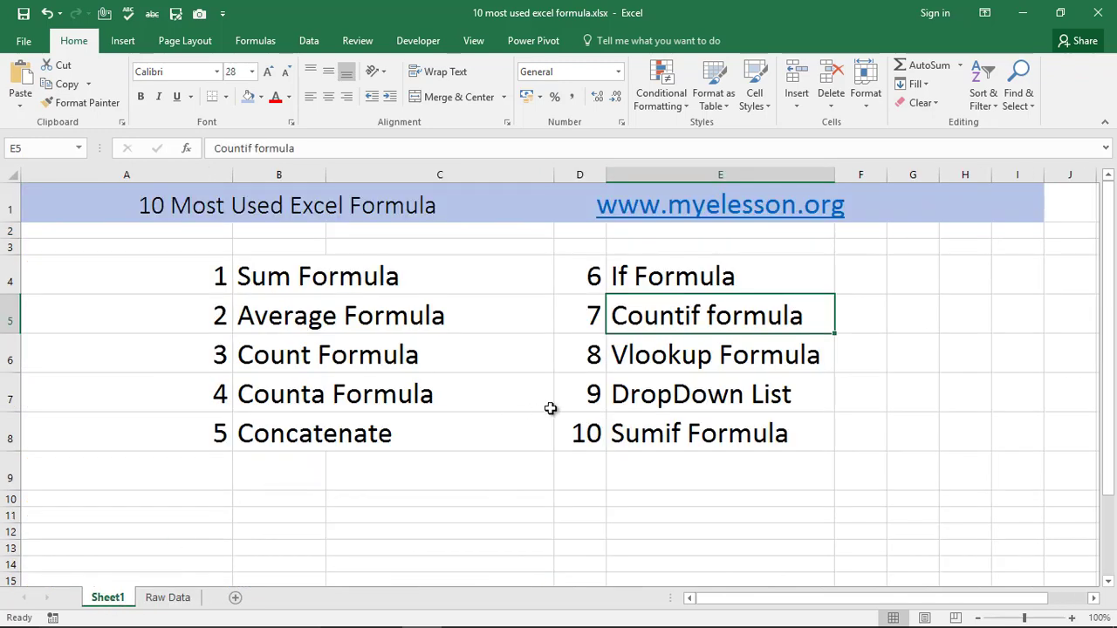
{"action": "left_click", "coordinate": [643, 363]}
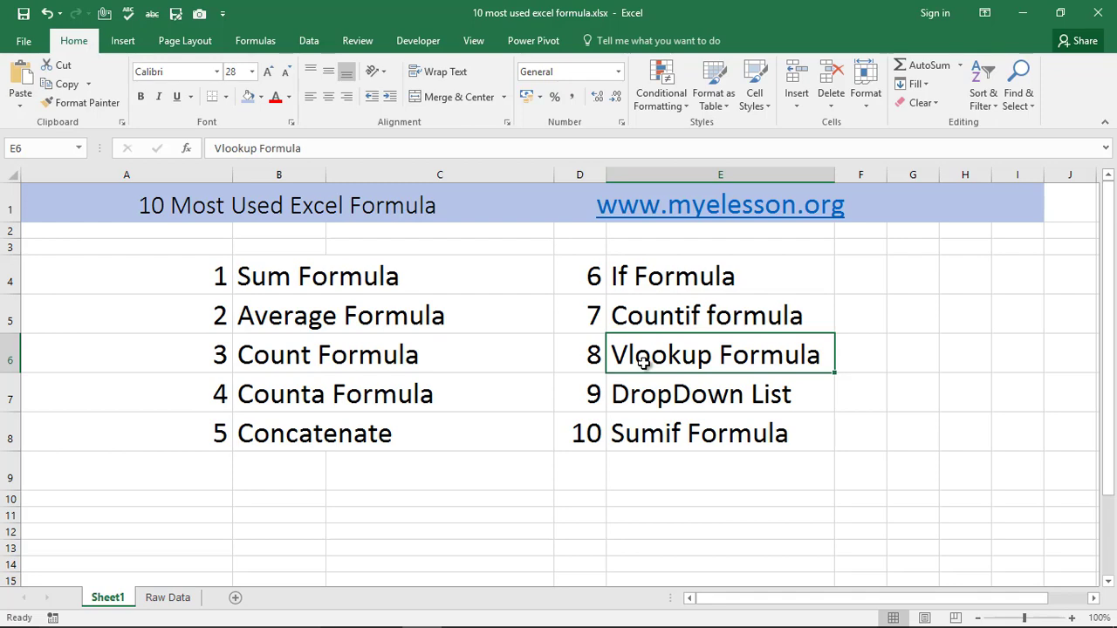
{"action": "left_click", "coordinate": [167, 598]}
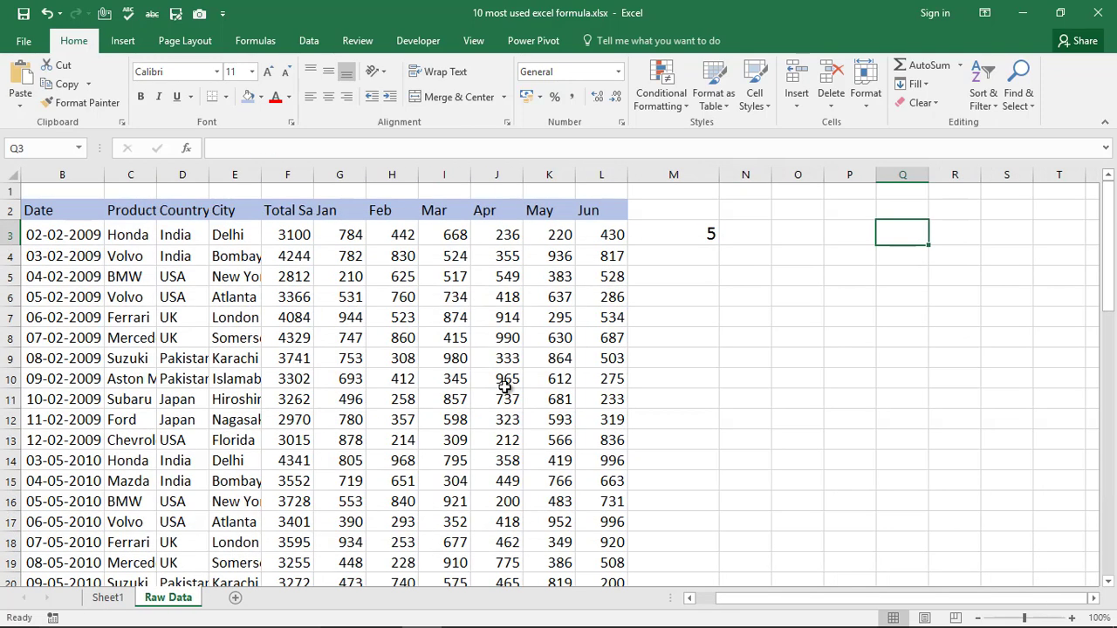
{"action": "left_click", "coordinate": [705, 232]}
{"action": "key", "text": "Delete"}
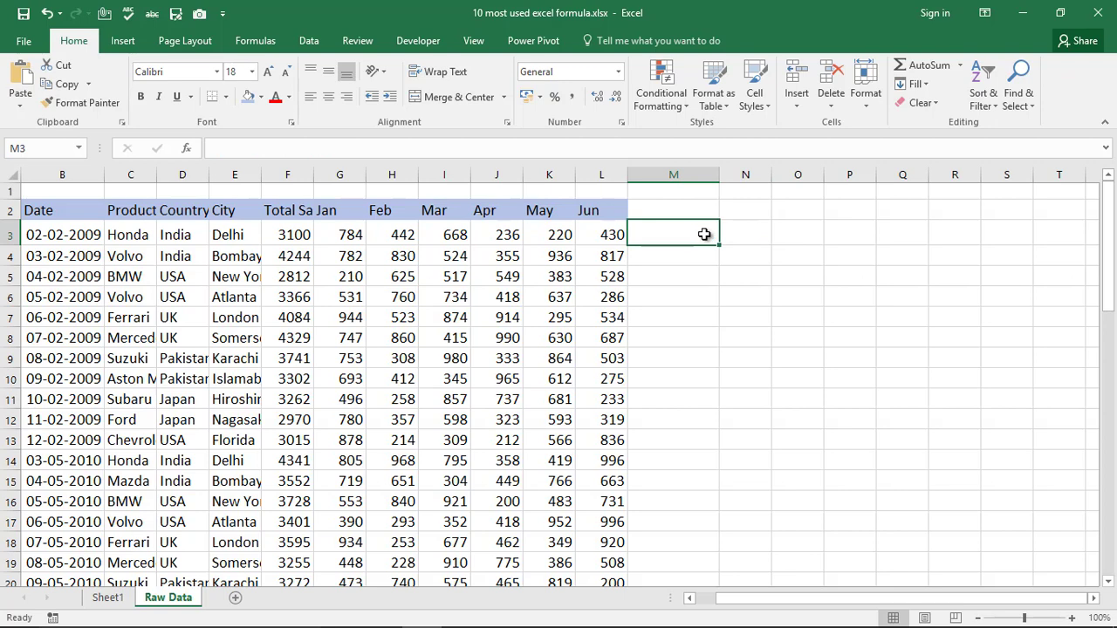
Step: Copy the product names in C3:C8 and paste them into column O starting at O3
{"action": "key", "text": "Left"}
{"action": "key", "text": "Left"}
{"action": "key", "text": "Left"}
{"action": "key", "text": "Left"}
{"action": "key", "text": "Left"}
{"action": "key", "text": "Left"}
{"action": "key", "text": "Left"}
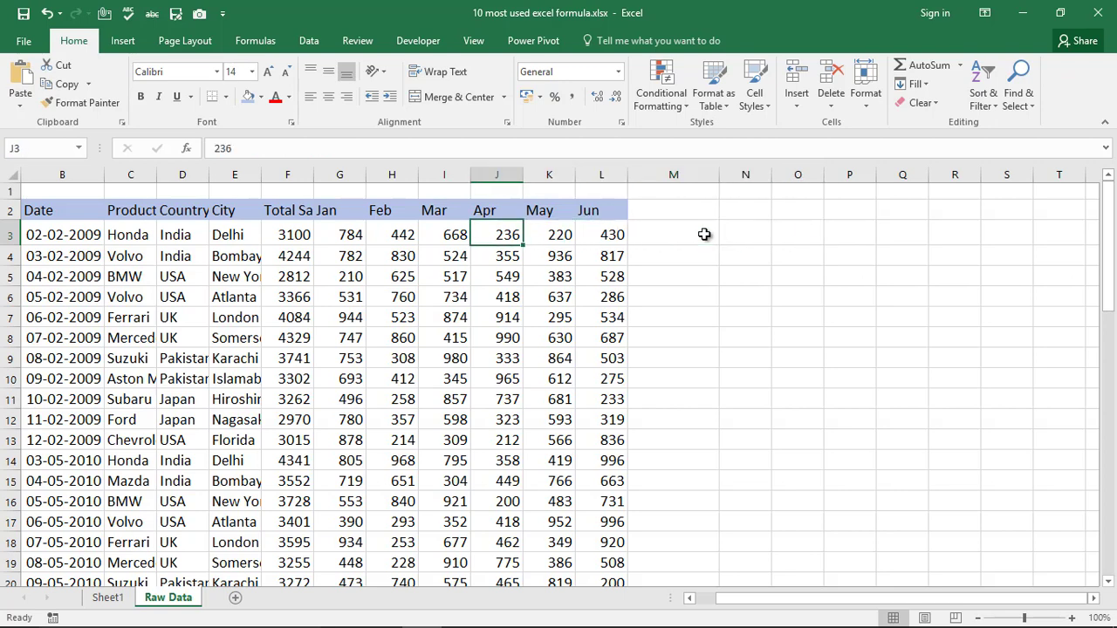
{"action": "key", "text": "Left"}
{"action": "key", "text": "Left"}
{"action": "key", "text": "Left"}
{"action": "key", "text": "Left"}
{"action": "key", "text": "shift+Down"}
{"action": "key", "text": "shift+Down"}
{"action": "key", "text": "shift+Down"}
{"action": "key", "text": "shift+Down"}
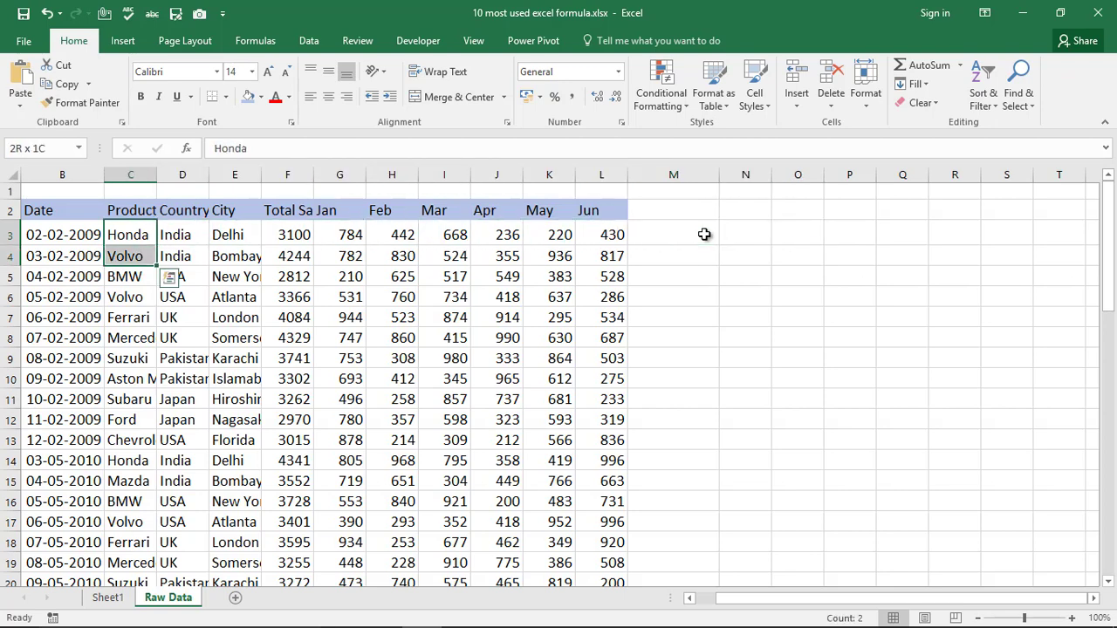
{"action": "key", "text": "shift+Down"}
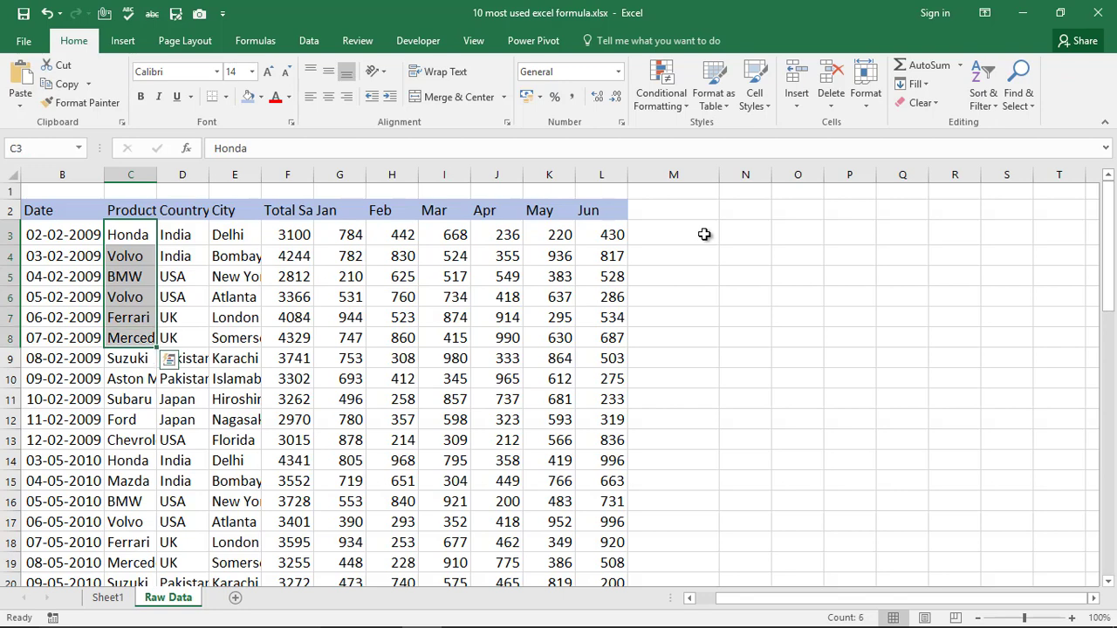
{"action": "key", "text": "ctrl+c"}
{"action": "key", "text": "Right"}
{"action": "key", "text": "Right"}
{"action": "key", "text": "Right"}
{"action": "key", "text": "Right"}
{"action": "key", "text": "Right"}
{"action": "key", "text": "Right"}
{"action": "key", "text": "Right"}
{"action": "key", "text": "Right"}
{"action": "key", "text": "Right"}
{"action": "key", "text": "Right"}
{"action": "key", "text": "Right"}
{"action": "key", "text": "Right"}
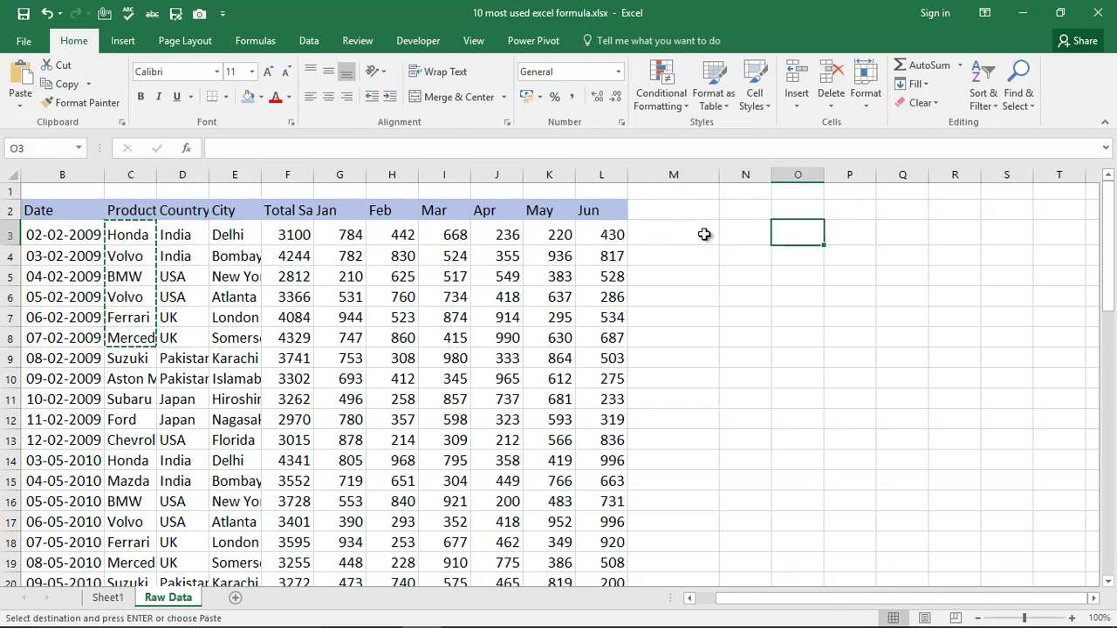
{"action": "key", "text": "ctrl+v"}
{"action": "key", "text": "Right"}
{"action": "key", "text": "Left"}
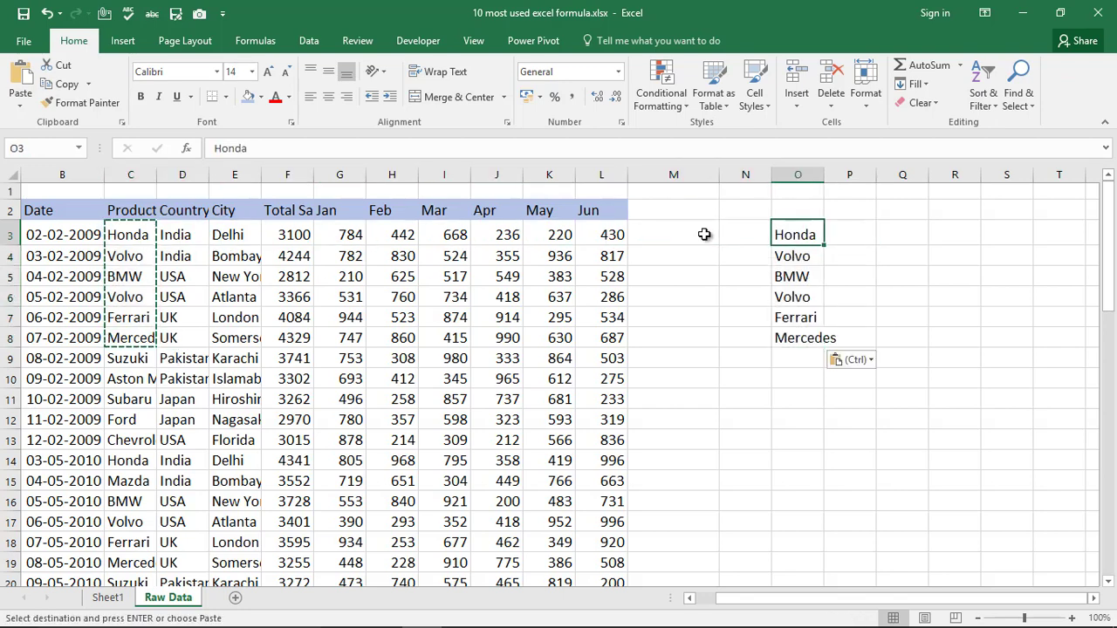
{"action": "key", "text": "Right"}
{"action": "key", "text": "Right"}
{"action": "key", "text": "Left"}
{"action": "key", "text": "Left"}
{"action": "key", "text": "Right"}
{"action": "key", "text": "Right"}
{"action": "key", "text": "Left"}
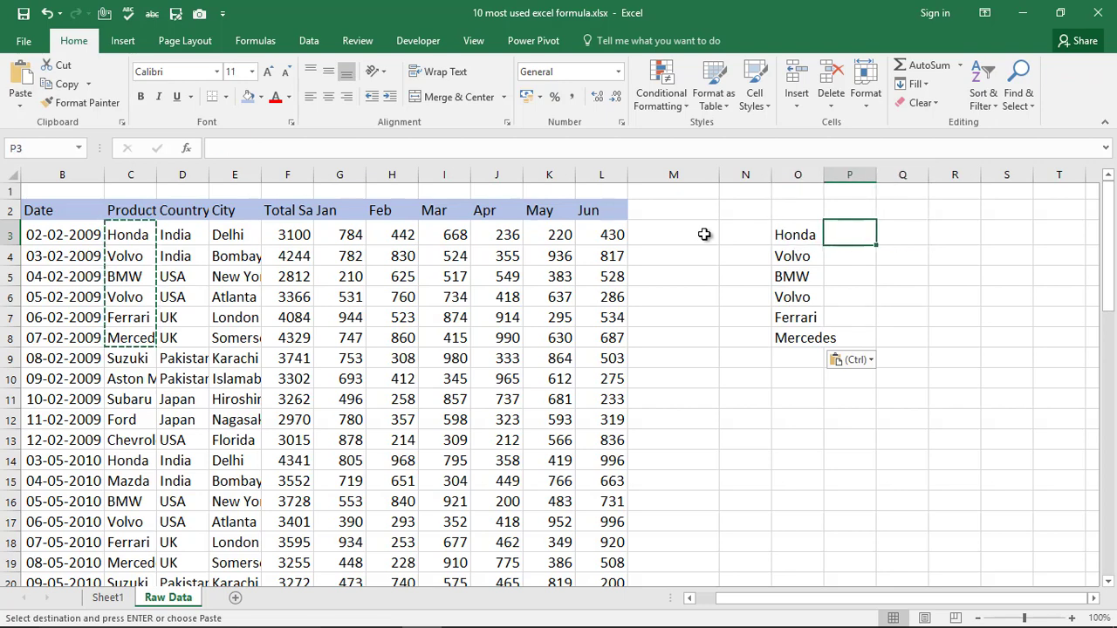
{"action": "key", "text": "Left"}
{"action": "key", "text": "Down"}
{"action": "key", "text": "Up"}
{"action": "key", "text": "Right"}
{"action": "key", "text": "Right"}
{"action": "key", "text": "Right"}
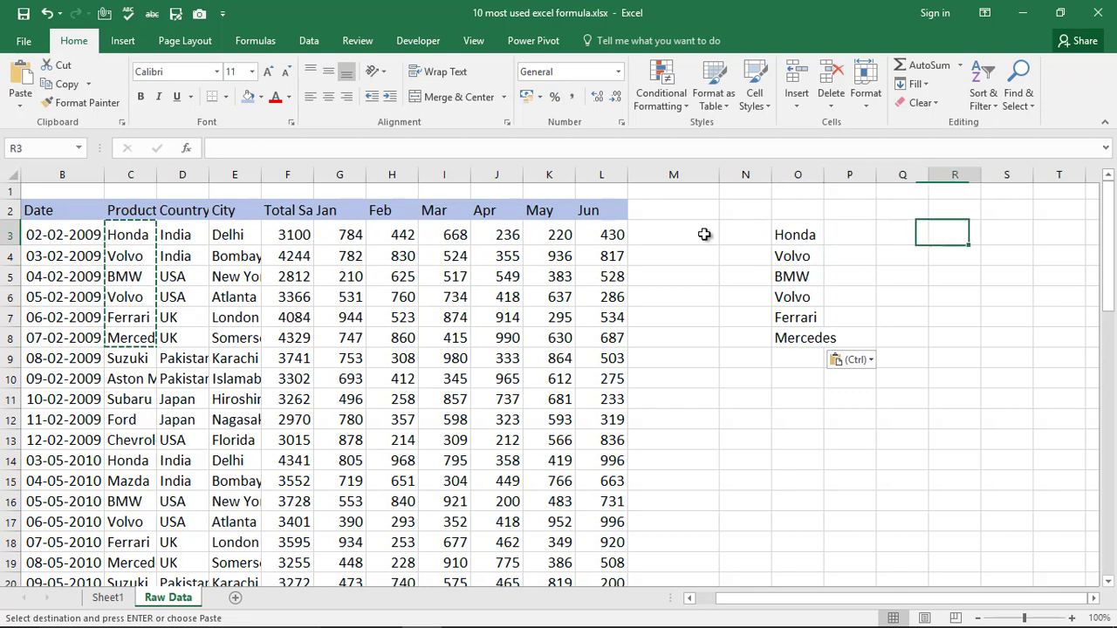
Step: Delete the pasted product names in O4:O8, keeping only Honda in O3
{"action": "key", "text": "Left"}
{"action": "key", "text": "Left"}
{"action": "key", "text": "Left"}
{"action": "key", "text": "Down"}
{"action": "key", "text": "shift+Down"}
{"action": "key", "text": "shift+Down"}
{"action": "key", "text": "shift+Down"}
{"action": "key", "text": "shift+Down"}
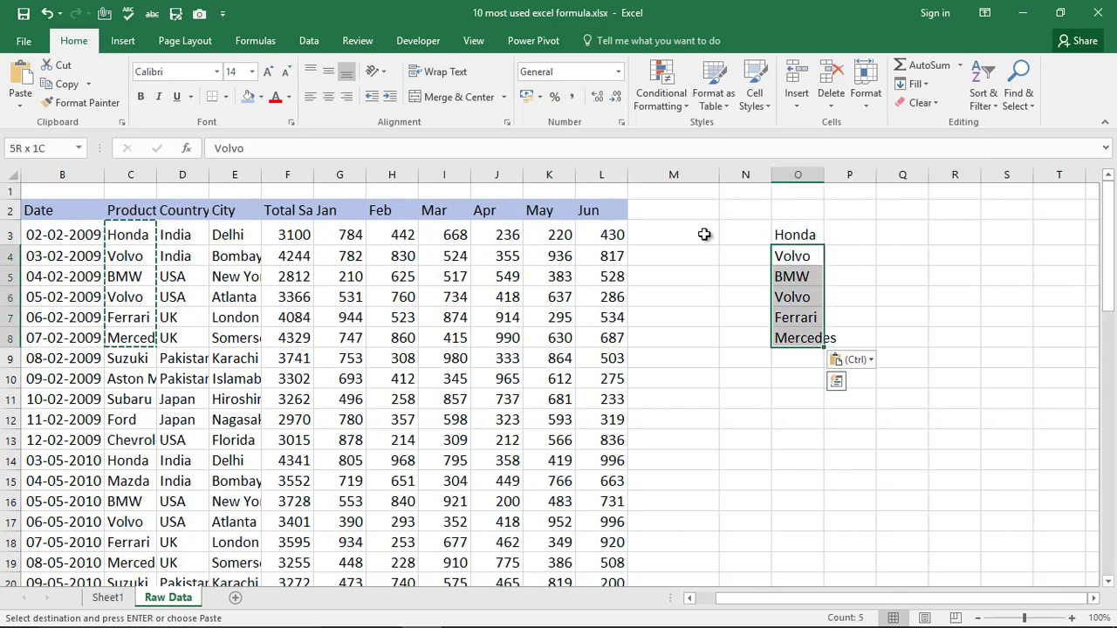
{"action": "key", "text": "Delete"}
Step: Enter the headings Car Name in O2 and TotalSales in P2 above the lookup cells
{"action": "key", "text": "Up"}
{"action": "key", "text": "Right"}
{"action": "key", "text": "Right"}
{"action": "key", "text": "Left"}
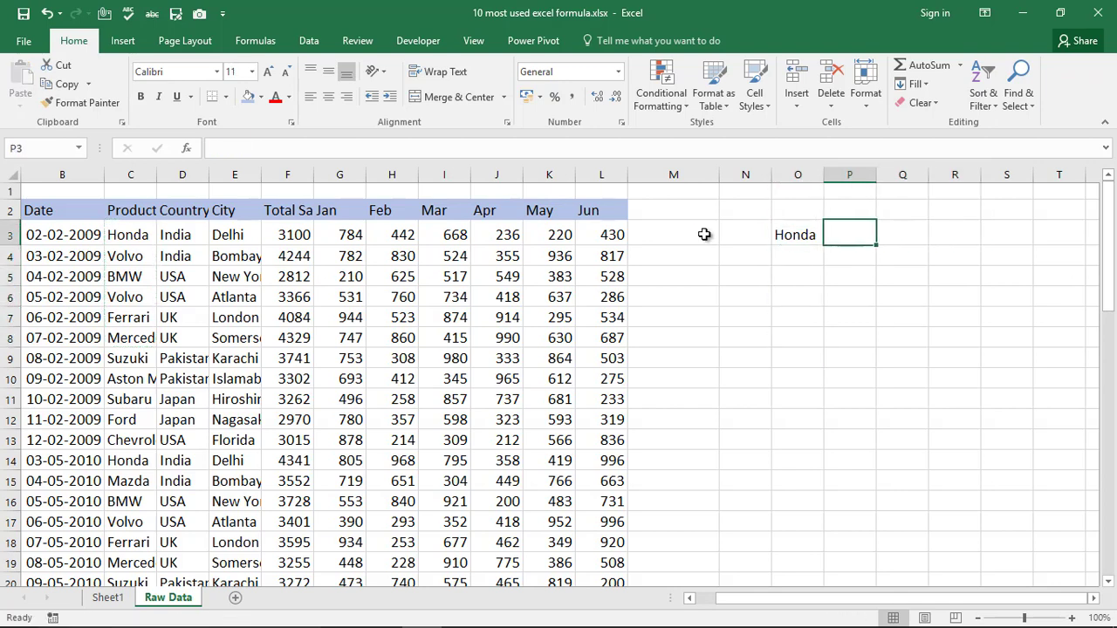
{"action": "key", "text": "Left"}
{"action": "key", "text": "Up"}
{"action": "type", "text": "Car"}
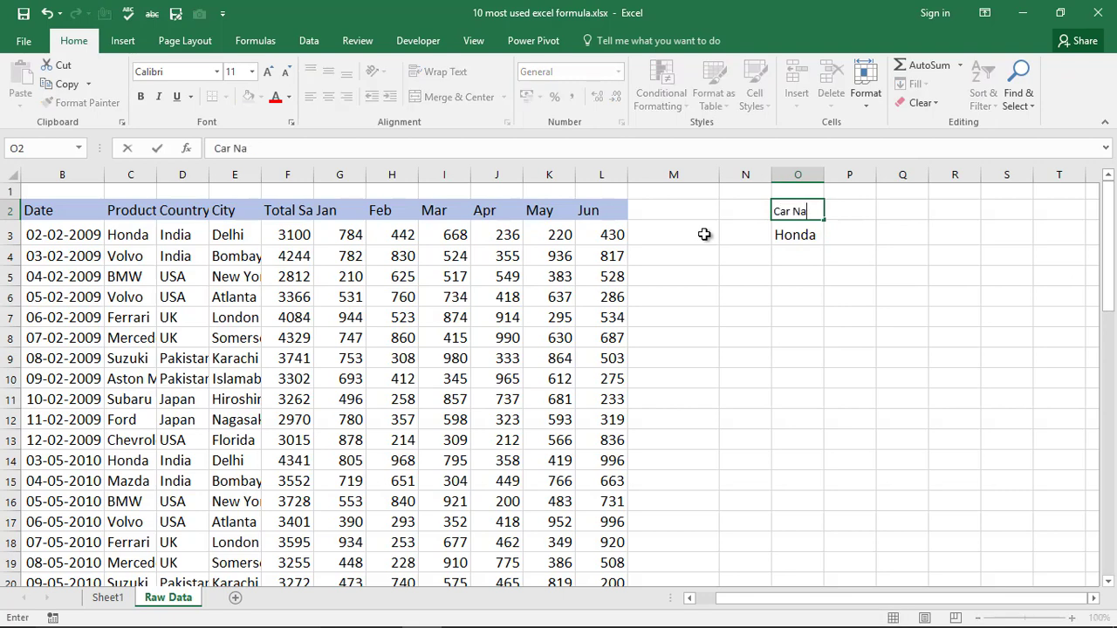
{"action": "type", "text": " Name"}
{"action": "key", "text": "Tab"}
{"action": "type", "text": "T"}
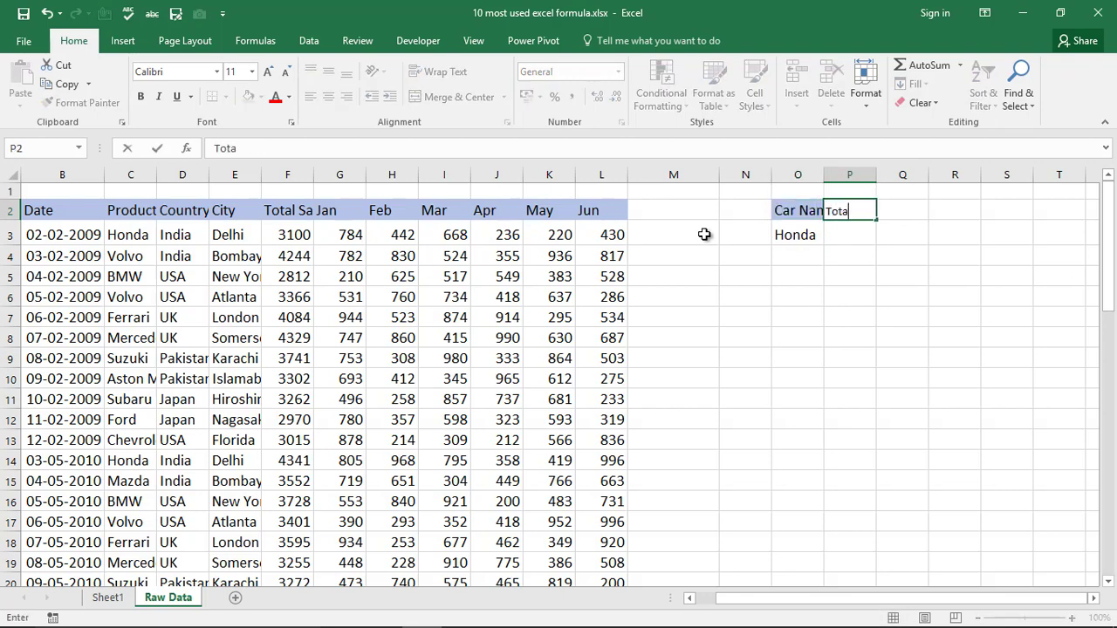
{"action": "type", "text": "otalSales"}
{"action": "key", "text": "Return"}
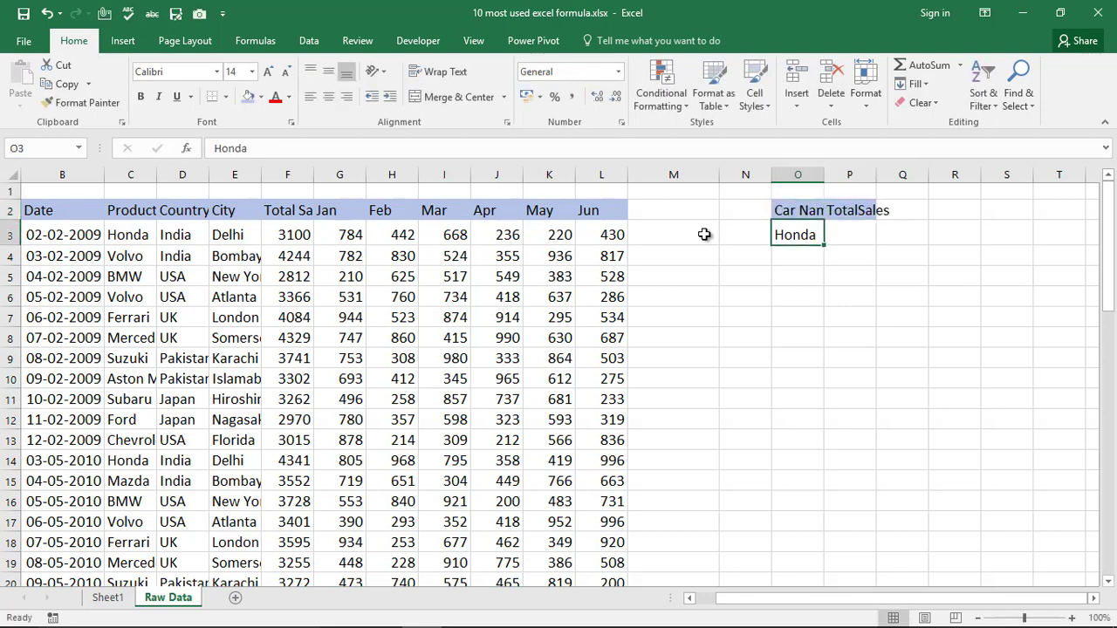
Step: Enlarge the font of O2:P3 to size 18 and fit the widths of columns O and P to their contents
{"action": "double_click", "coordinate": [824, 175]}
{"action": "double_click", "coordinate": [892, 174]}
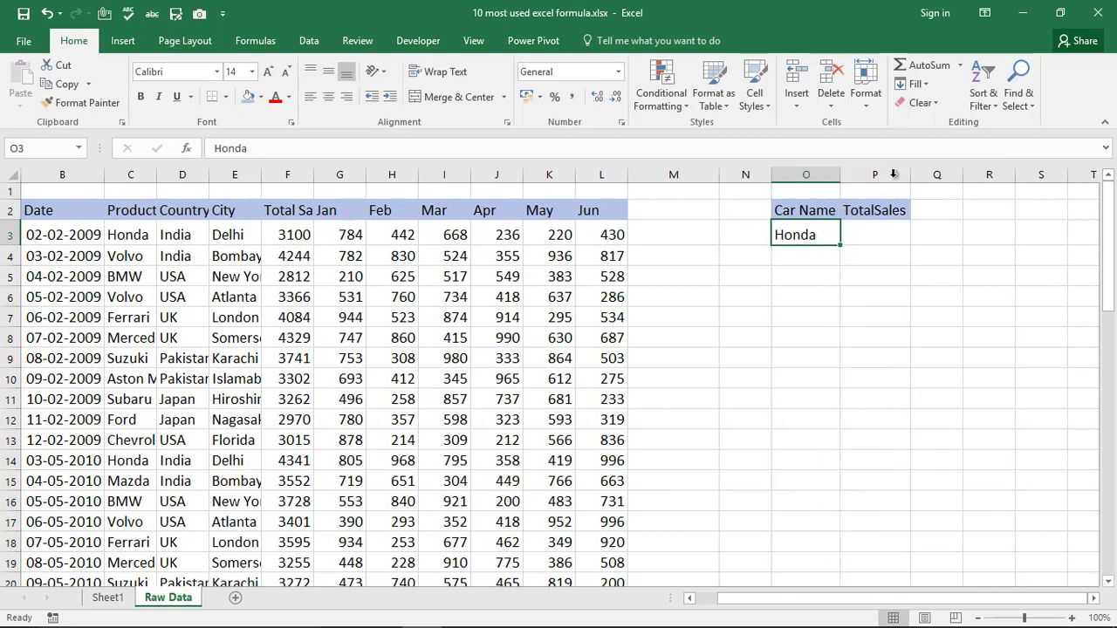
{"action": "left_click_drag", "start_coordinate": [819, 210], "coordinate": [867, 235]}
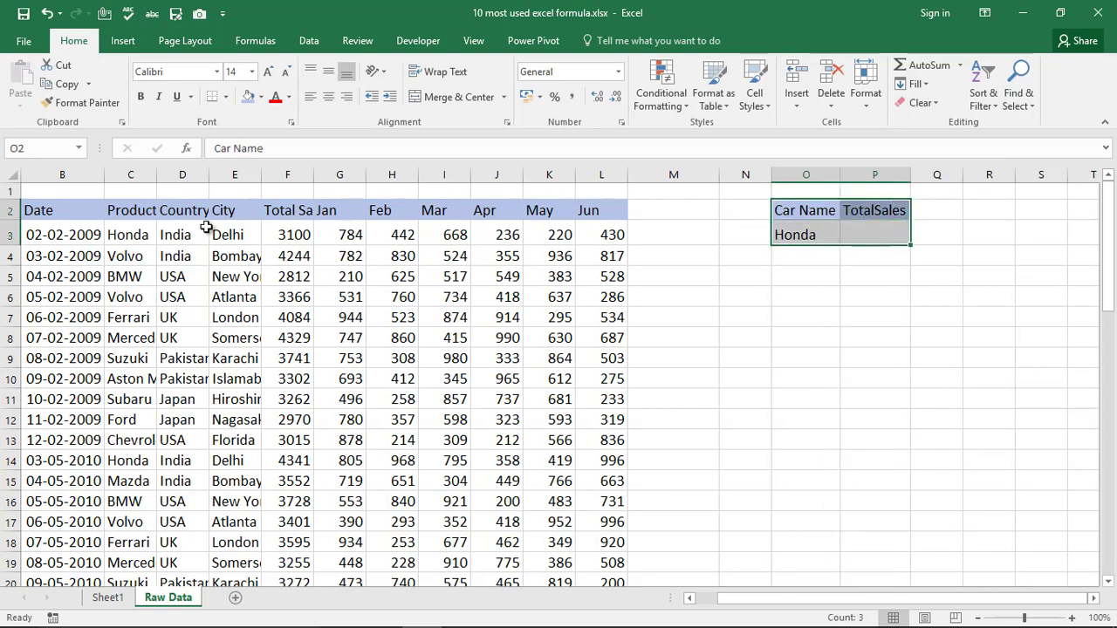
{"action": "left_click", "coordinate": [269, 73]}
{"action": "left_click", "coordinate": [269, 74]}
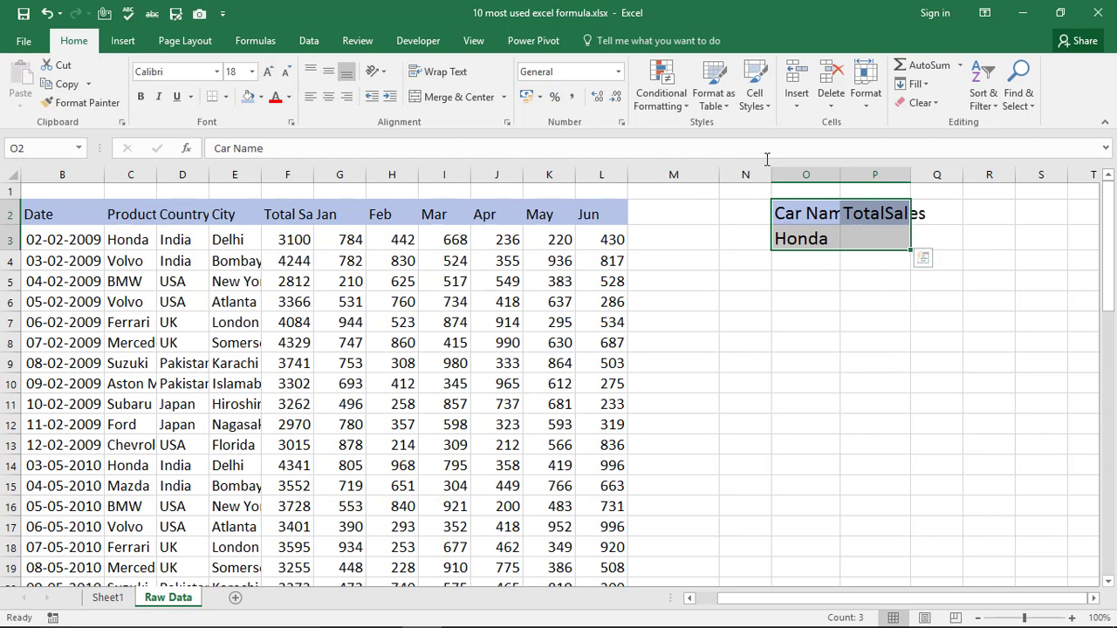
{"action": "double_click", "coordinate": [840, 167]}
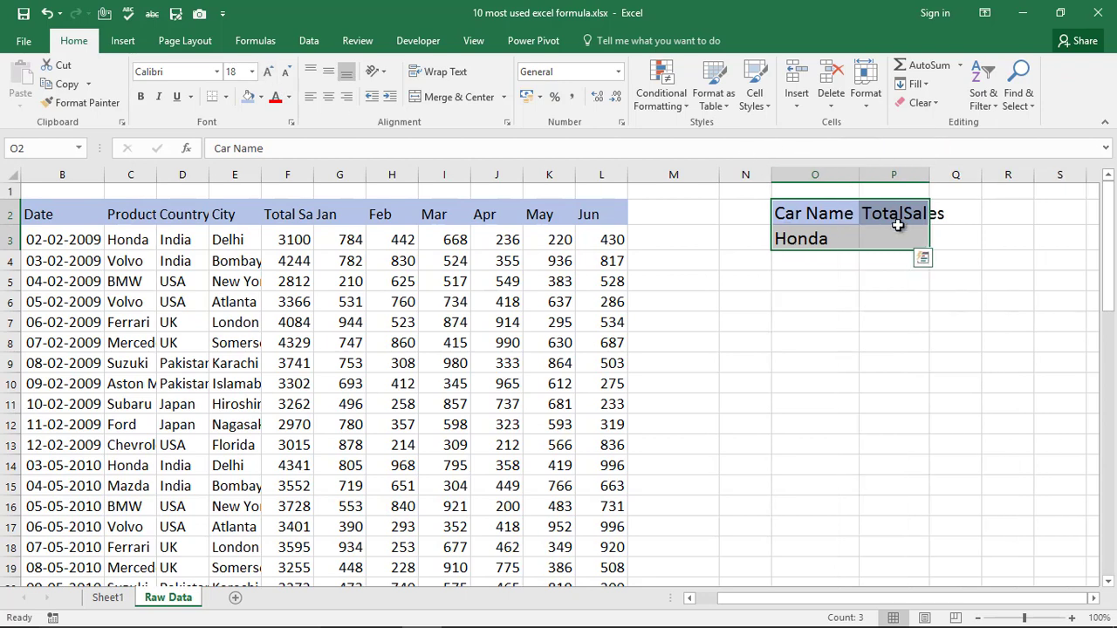
{"action": "double_click", "coordinate": [929, 174]}
{"action": "left_click", "coordinate": [922, 315]}
Step: Enter the formula =VLOOKUP(O3,C2:F11,4,0) in P3 to look up the car's total sales with an exact match
{"action": "left_click", "coordinate": [913, 233]}
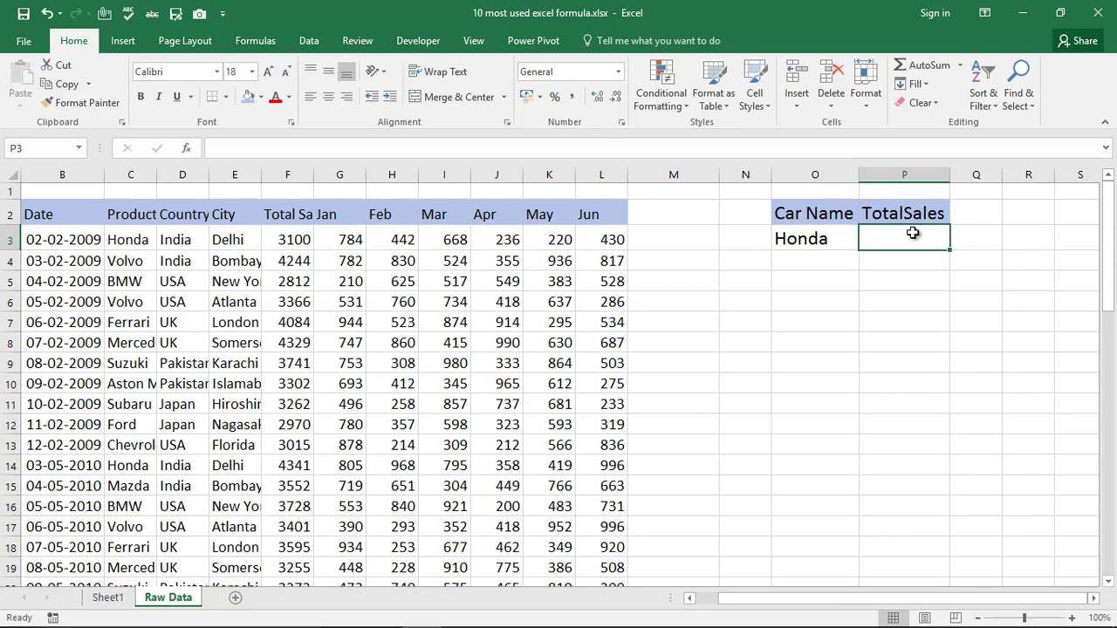
{"action": "type", "text": "="}
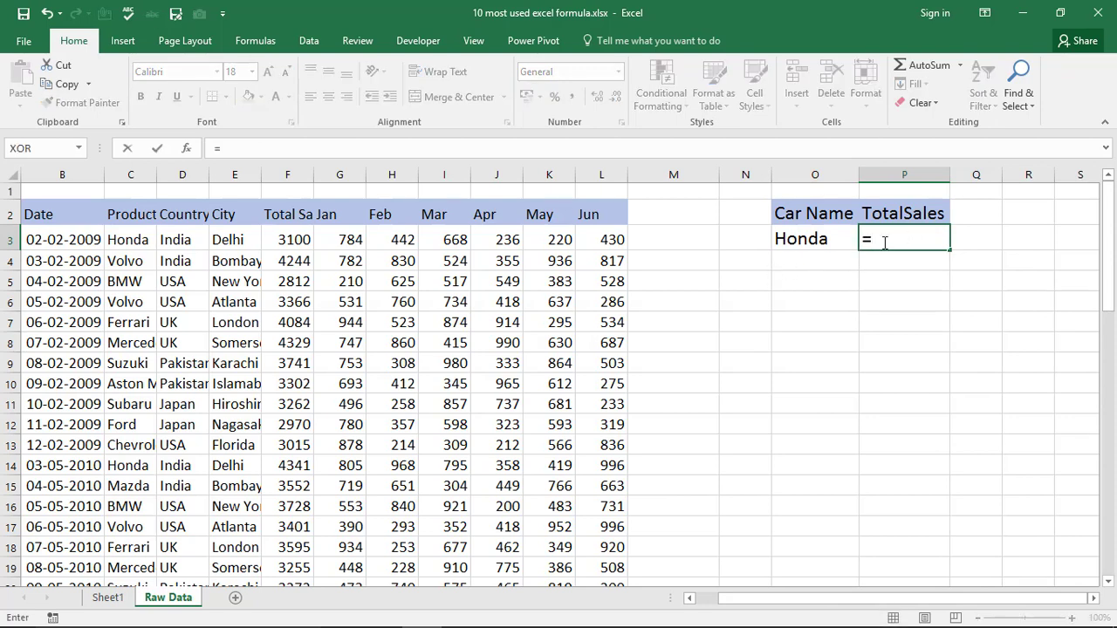
{"action": "type", "text": "vl"}
{"action": "key", "text": "Tab"}
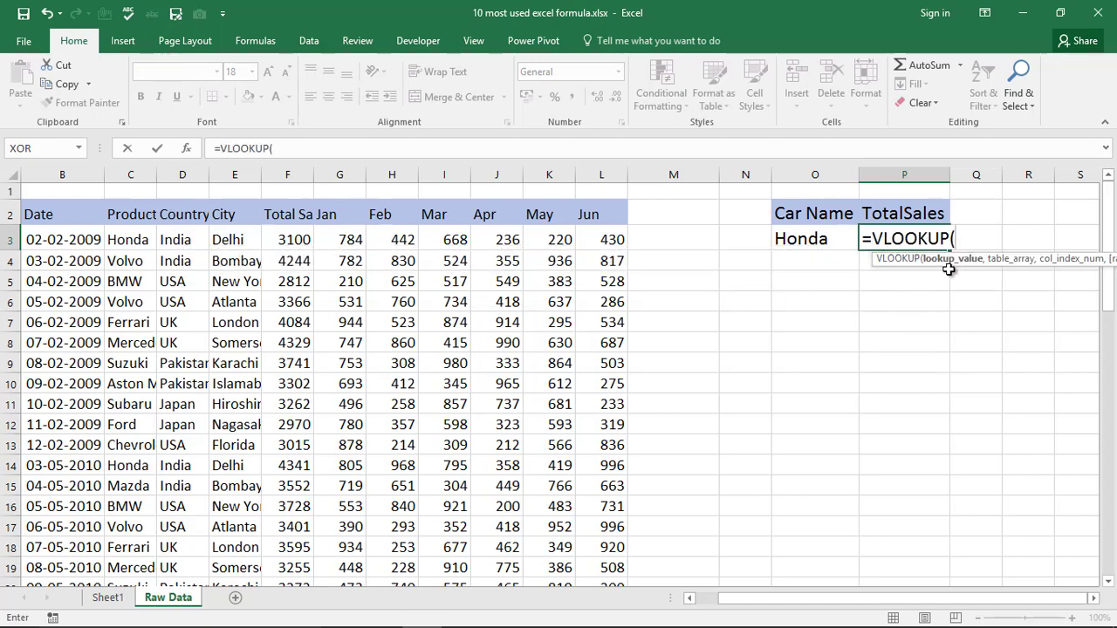
{"action": "left_click_drag", "start_coordinate": [988, 262], "coordinate": [803, 346]}
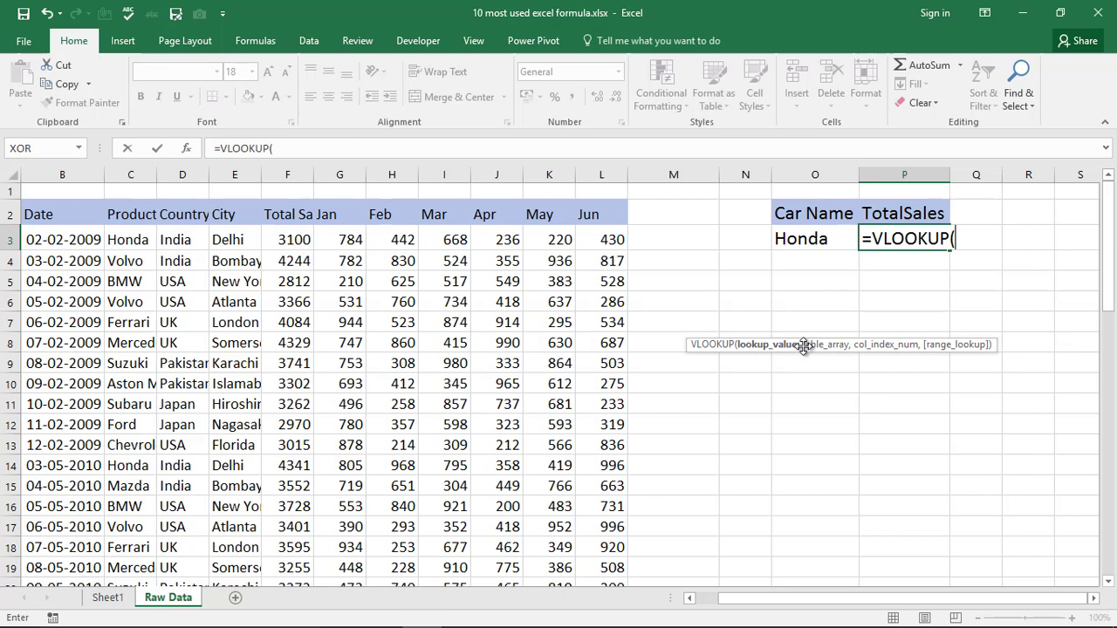
{"action": "left_click", "coordinate": [797, 239]}
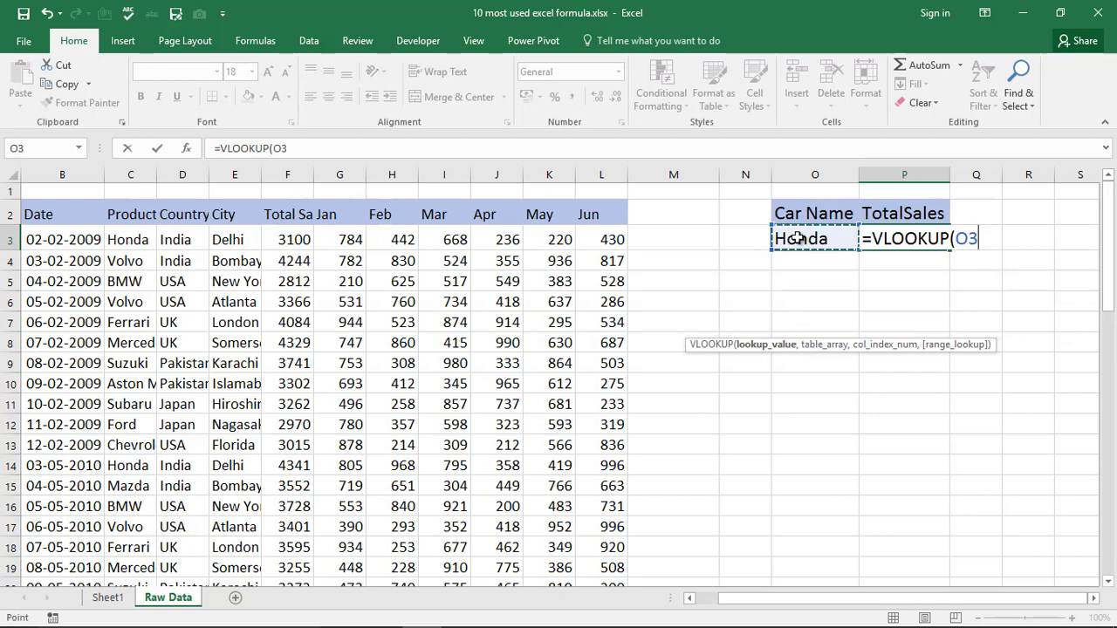
{"action": "type", "text": ","}
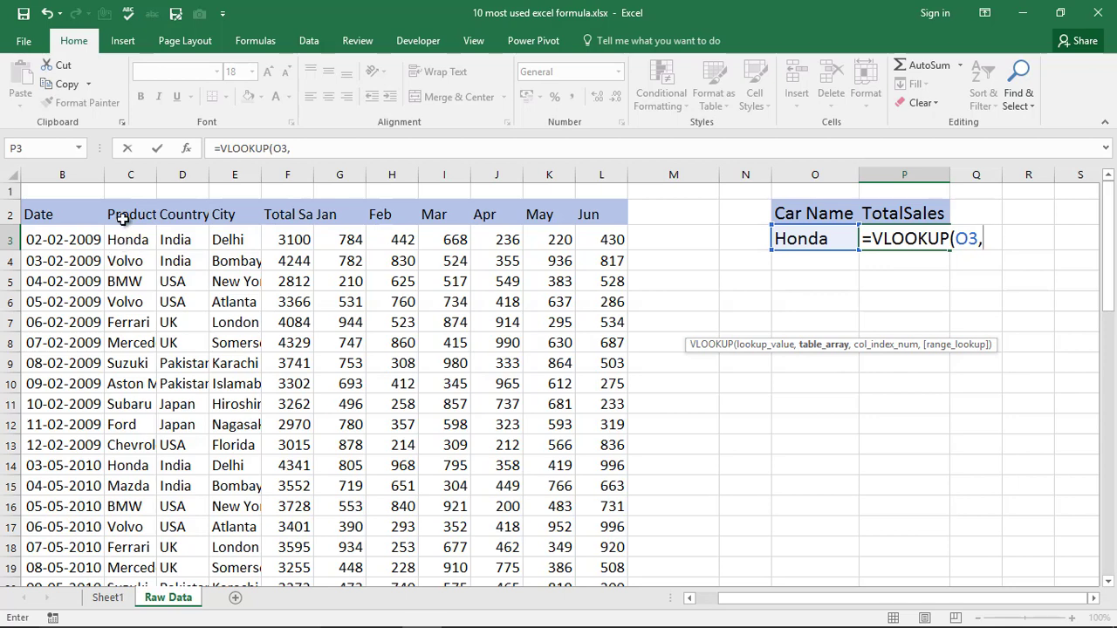
{"action": "left_click_drag", "start_coordinate": [123, 216], "coordinate": [278, 402]}
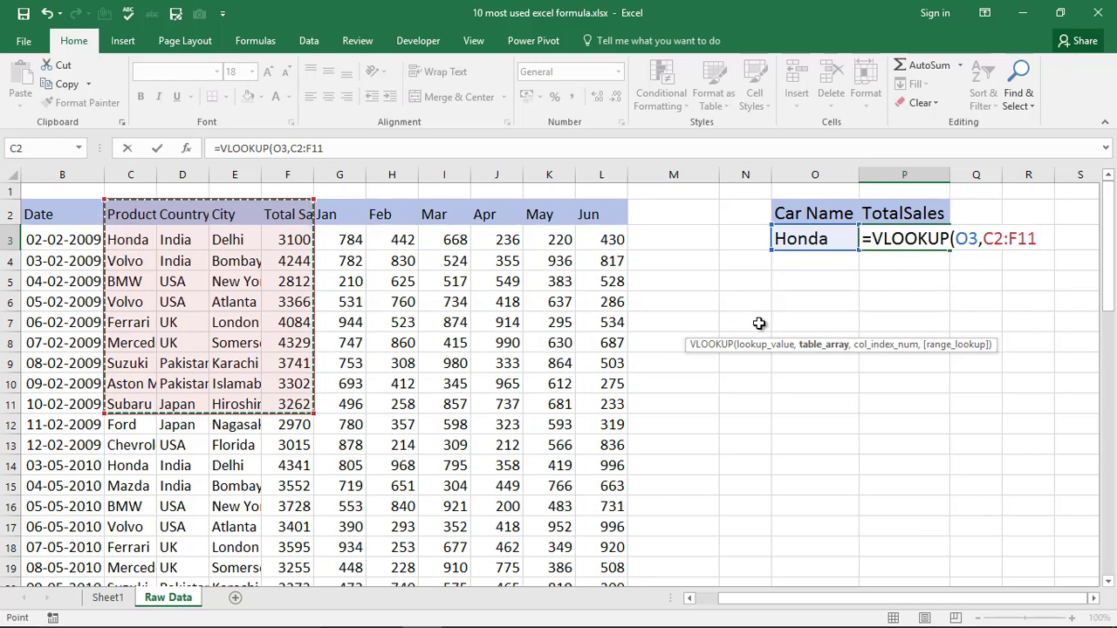
{"action": "type", "text": ","}
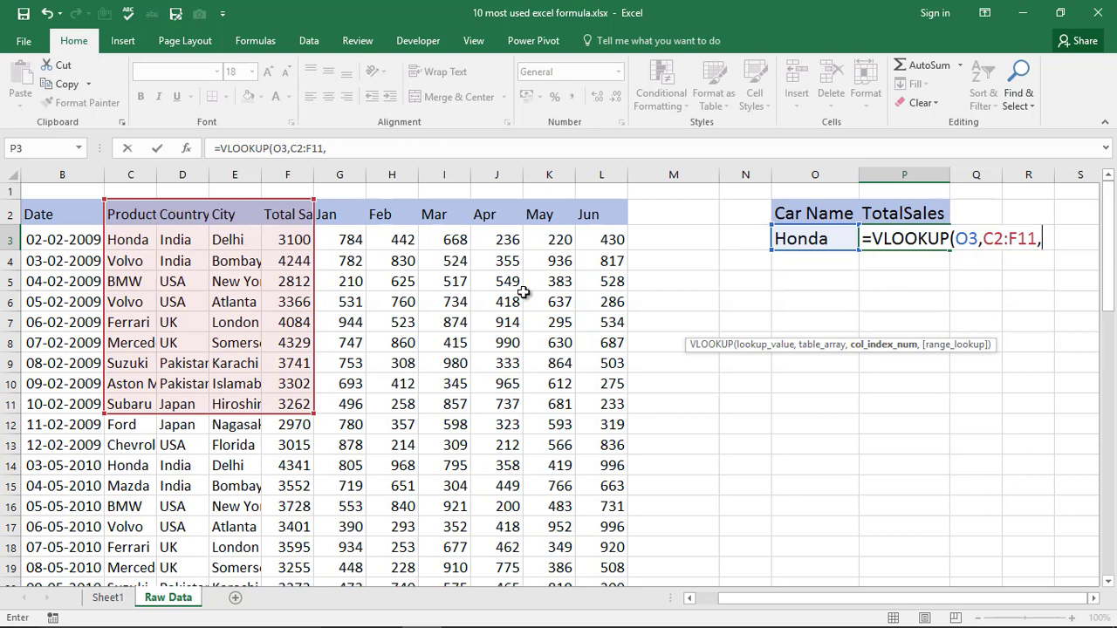
{"action": "type", "text": ",0"}
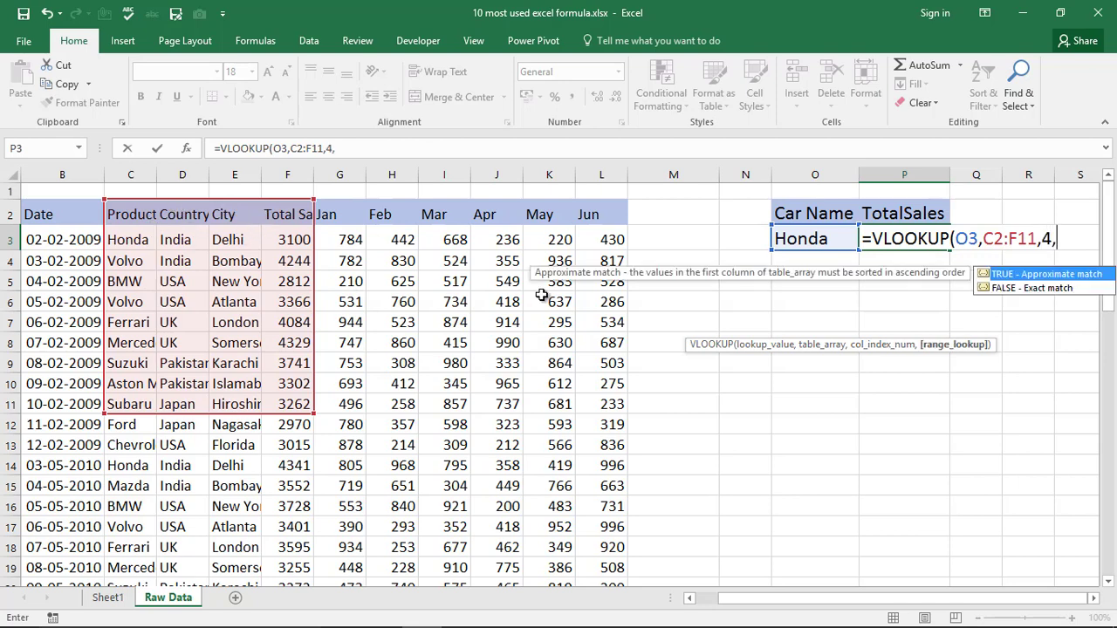
{"action": "type", "text": ")"}
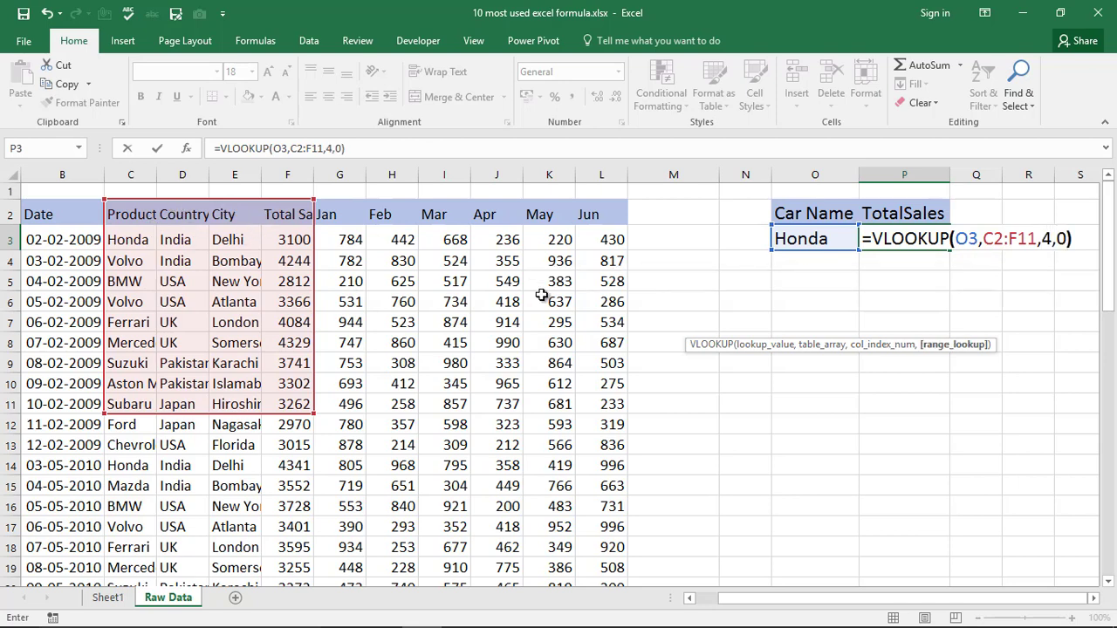
{"action": "key", "text": "Return"}
{"action": "left_click", "coordinate": [873, 240]}
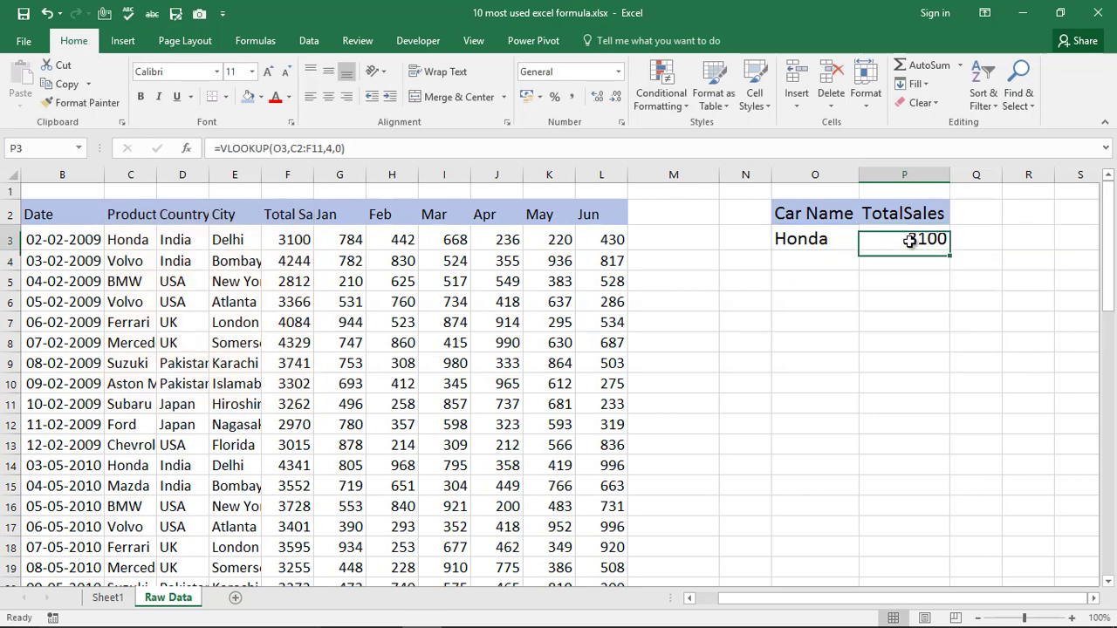
Step: Test the VLOOKUP by changing the car name in O3 first to Volvo and finally to BMW
{"action": "left_click", "coordinate": [821, 243]}
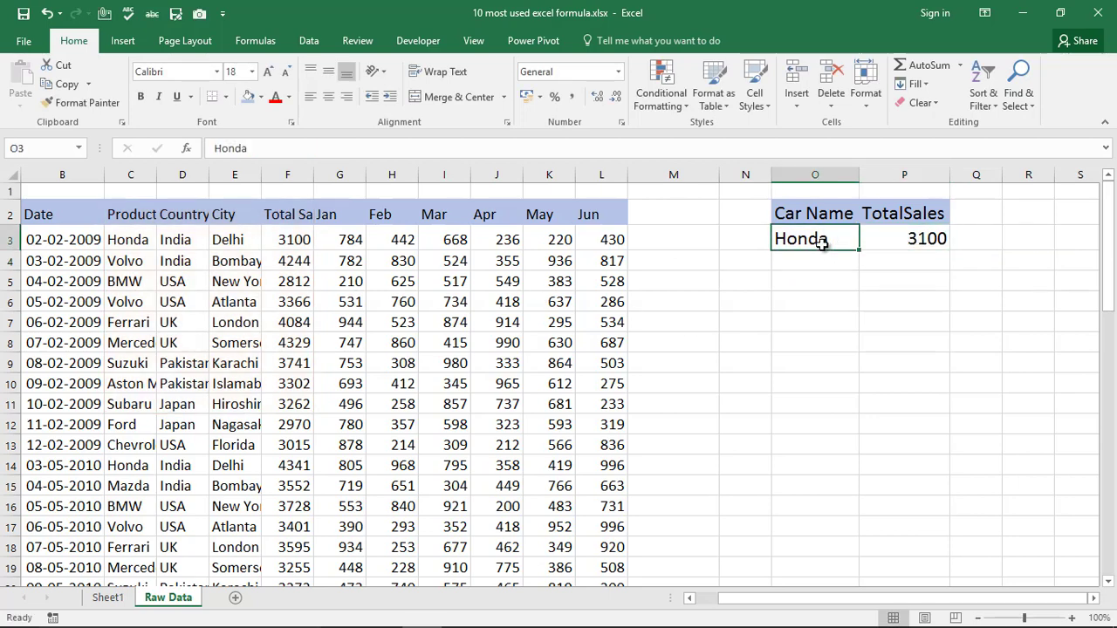
{"action": "type", "text": "Volv"}
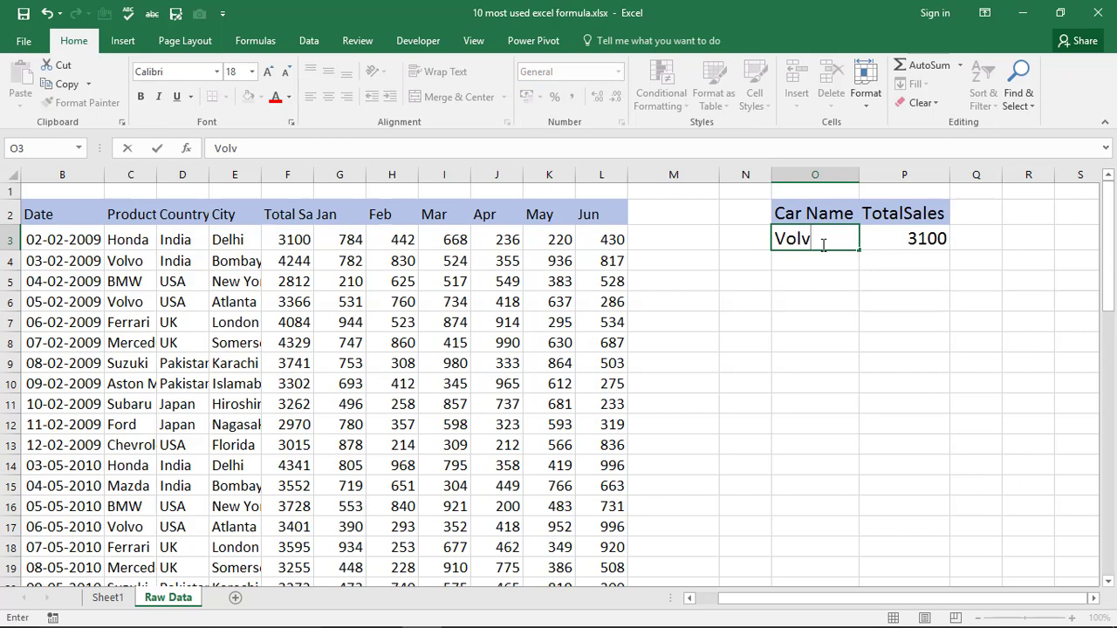
{"action": "type", "text": "o"}
{"action": "key", "text": "Return"}
{"action": "left_click", "coordinate": [907, 238]}
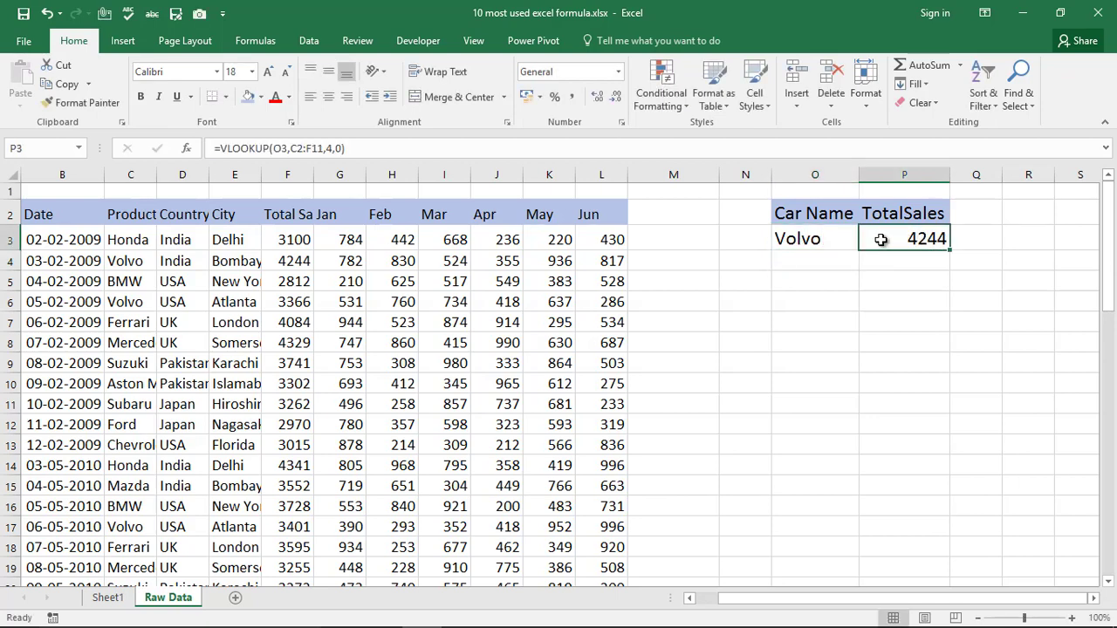
{"action": "left_click", "coordinate": [833, 237]}
{"action": "type", "text": "BMW"}
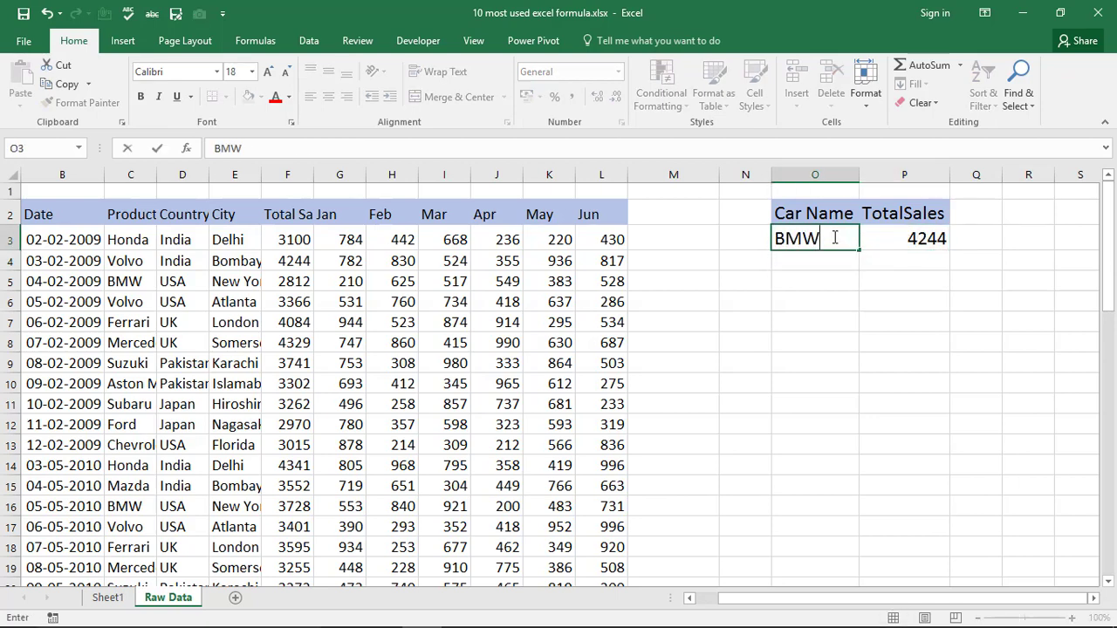
{"action": "key", "text": "Return"}
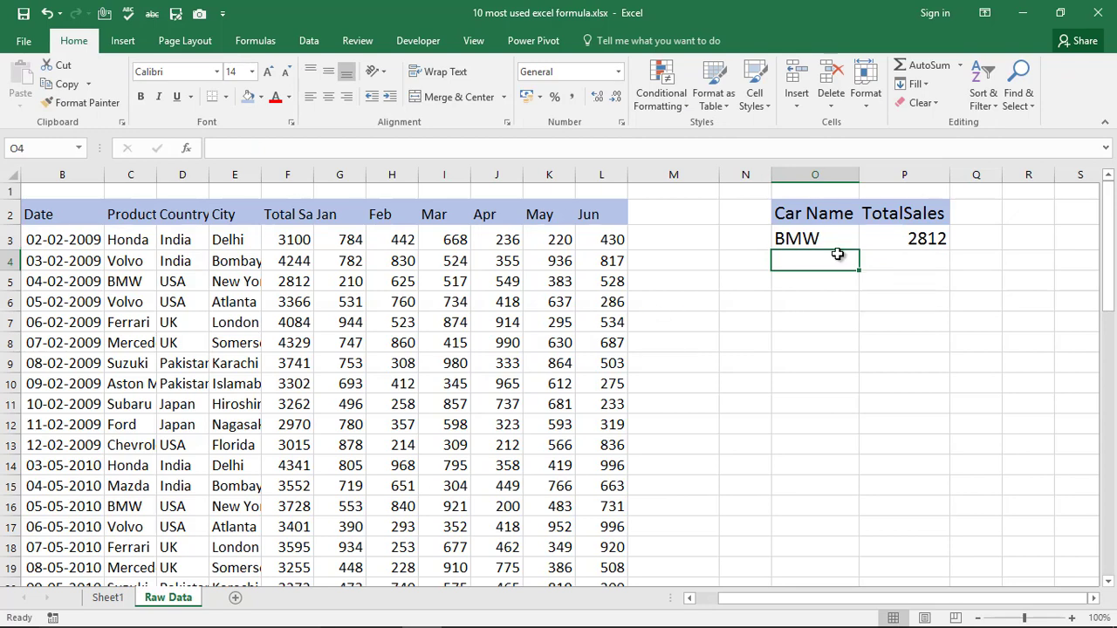
Step: Select DropDown List in the Sheet1 formula list and return to the Raw Data sheet
{"action": "left_click", "coordinate": [113, 604]}
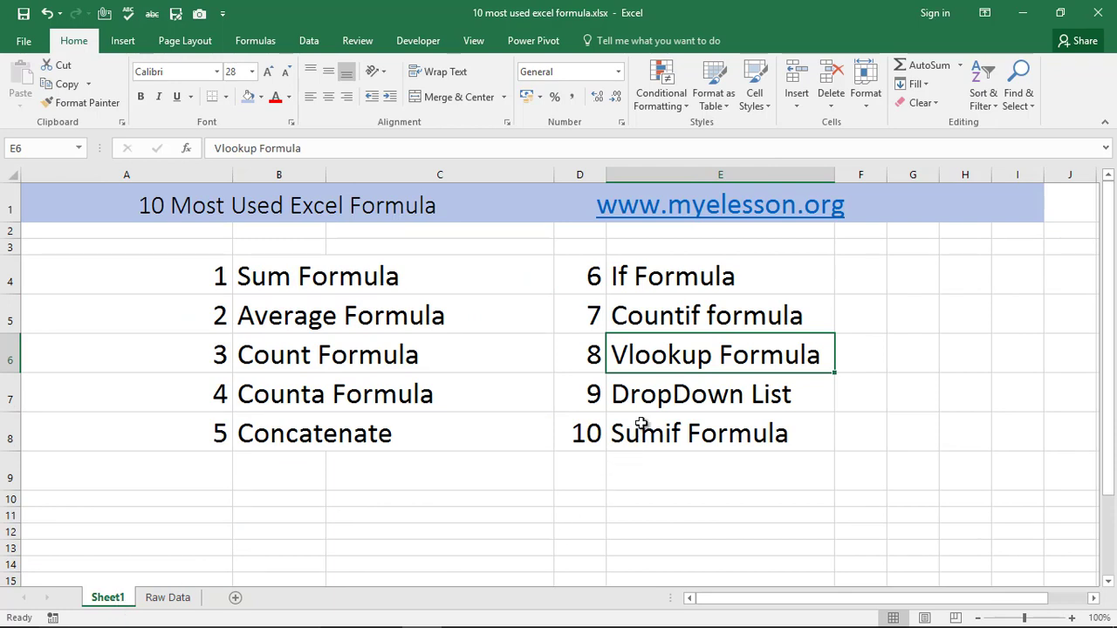
{"action": "left_click", "coordinate": [640, 399]}
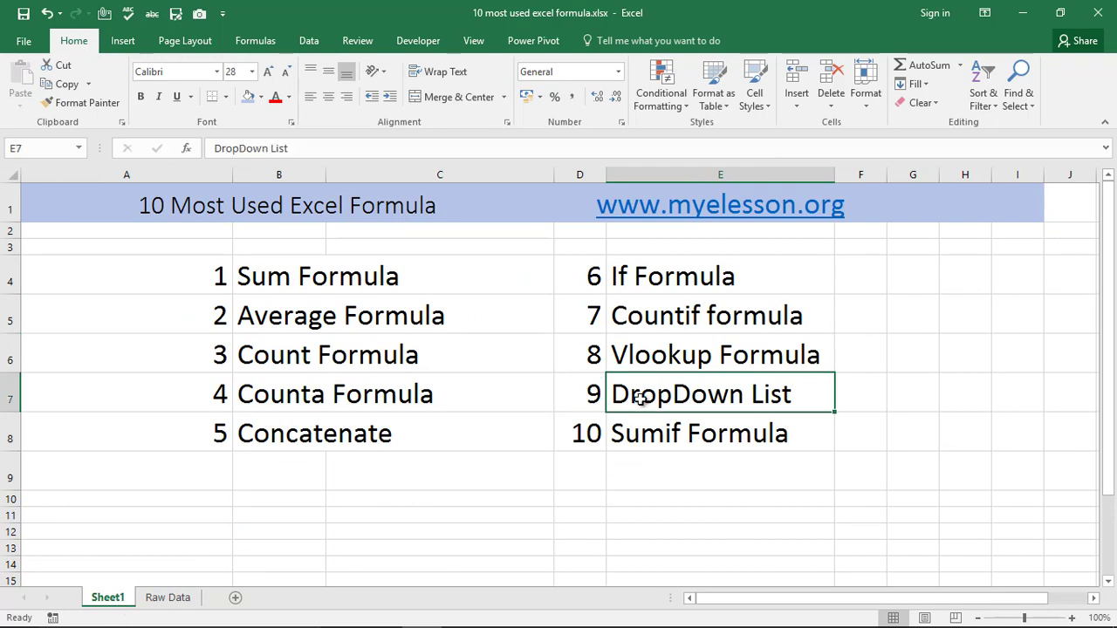
{"action": "left_click", "coordinate": [173, 600]}
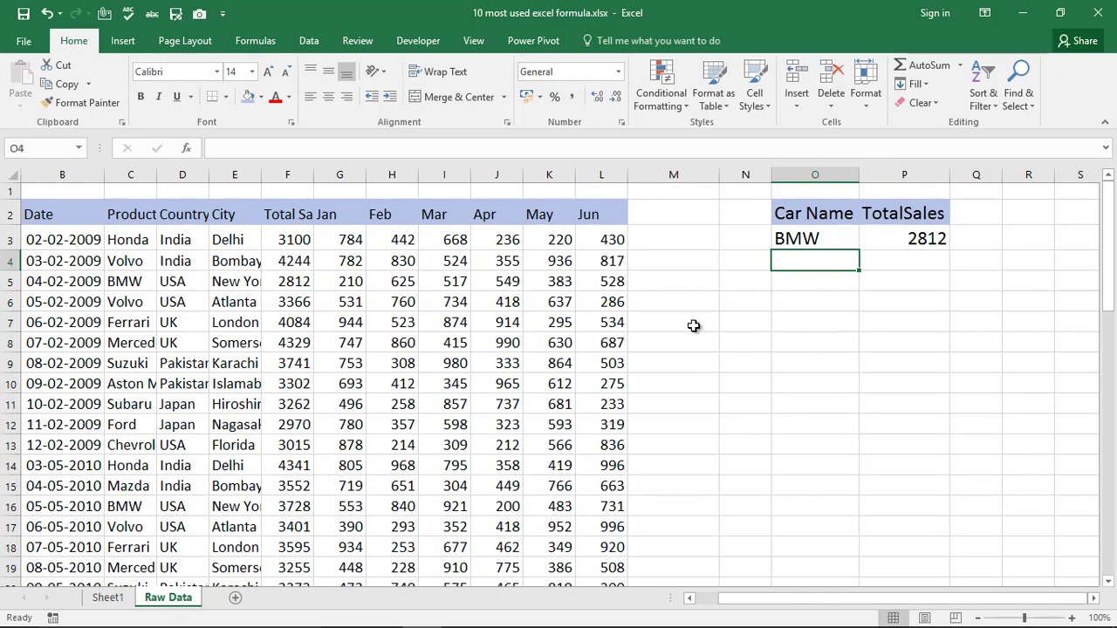
{"action": "left_click", "coordinate": [679, 303]}
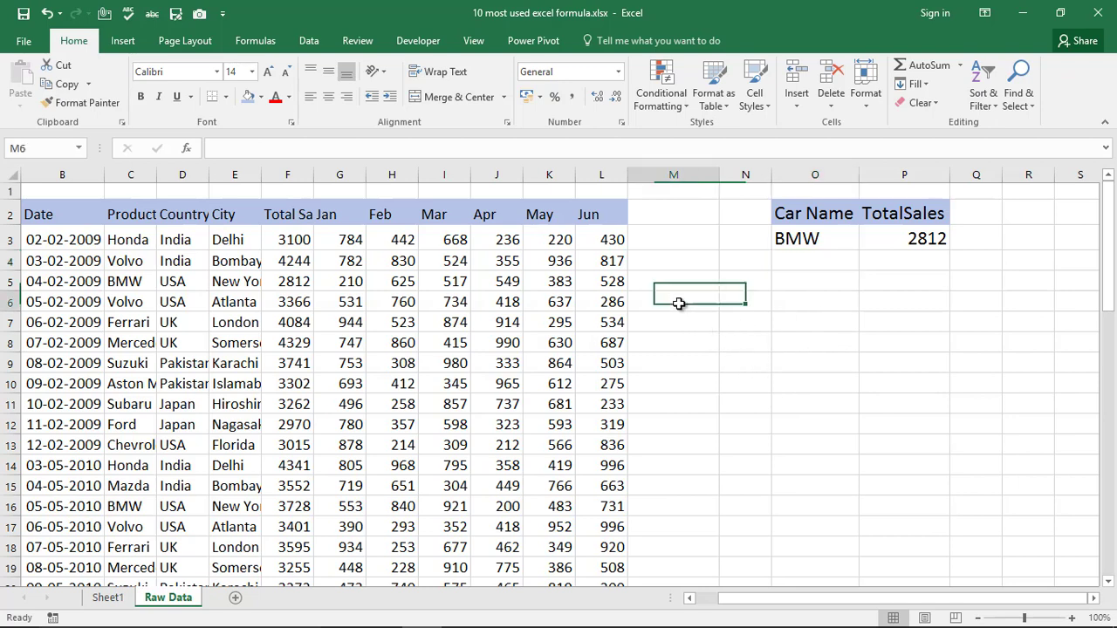
{"action": "left_click_drag", "start_coordinate": [679, 303], "coordinate": [678, 387]}
{"action": "left_click", "coordinate": [702, 282]}
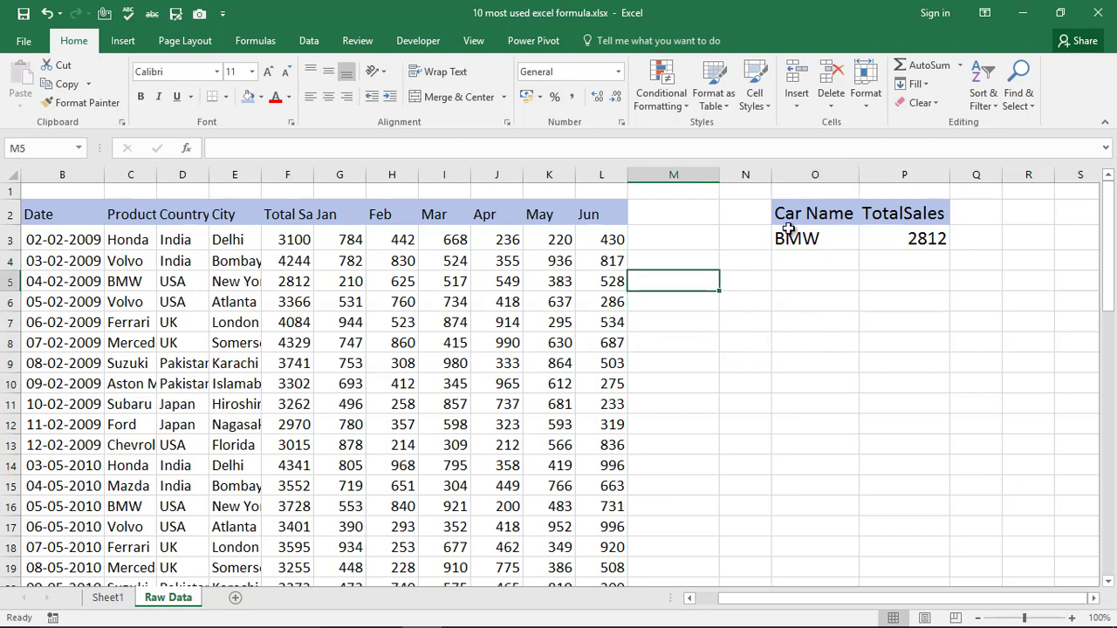
Step: Add a list data validation to O3 with the source =$C$3:$C$10 to create a car-name drop-down
{"action": "left_click", "coordinate": [803, 238]}
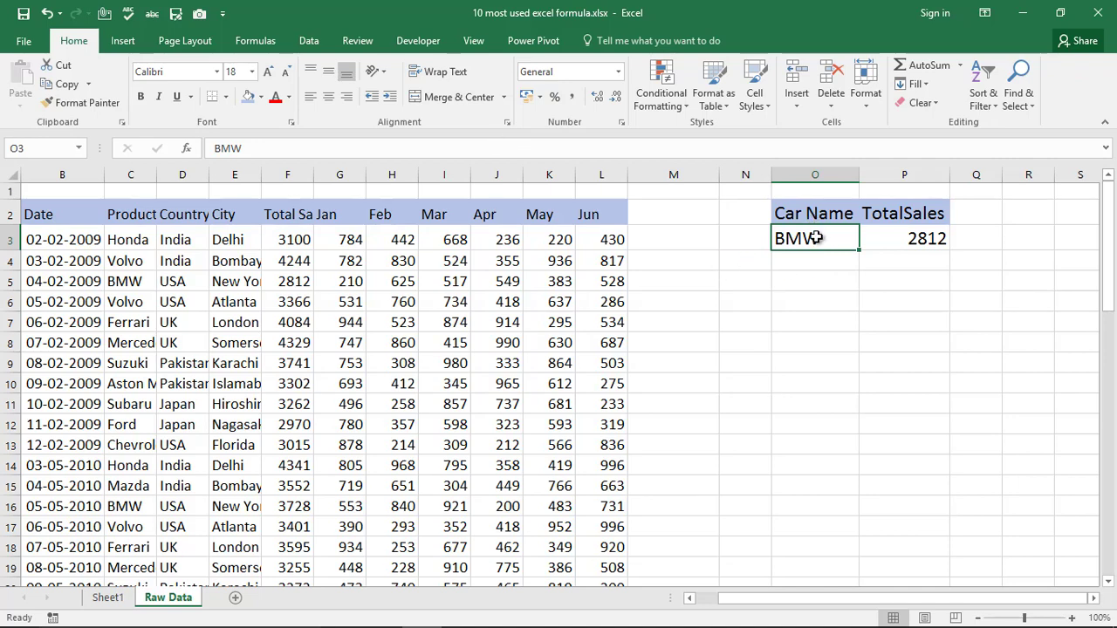
{"action": "left_click", "coordinate": [309, 41]}
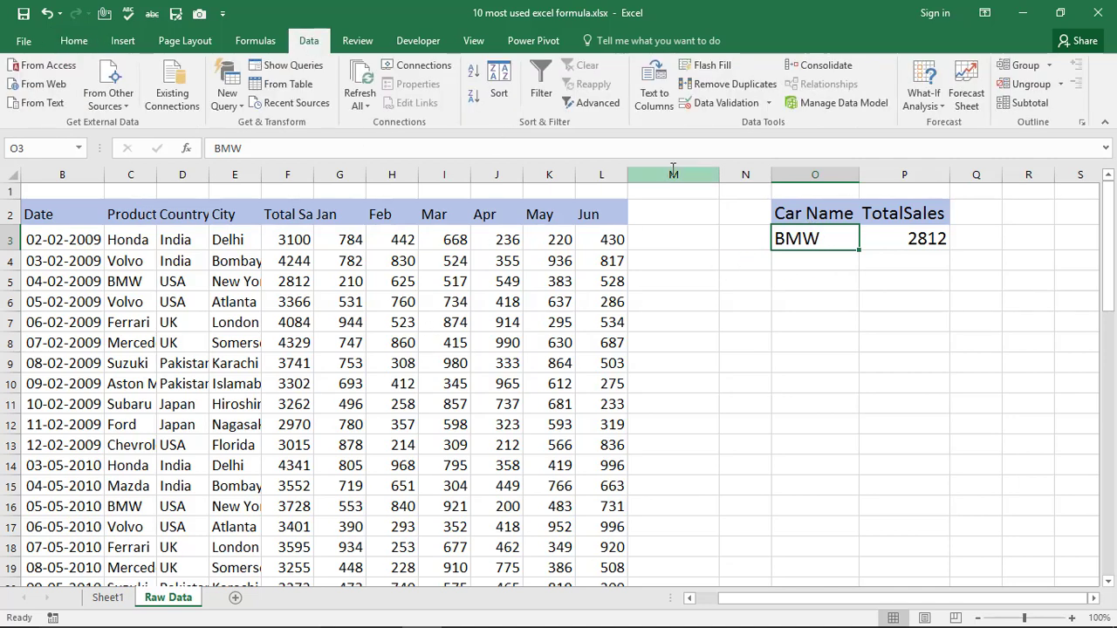
{"action": "left_click", "coordinate": [709, 108]}
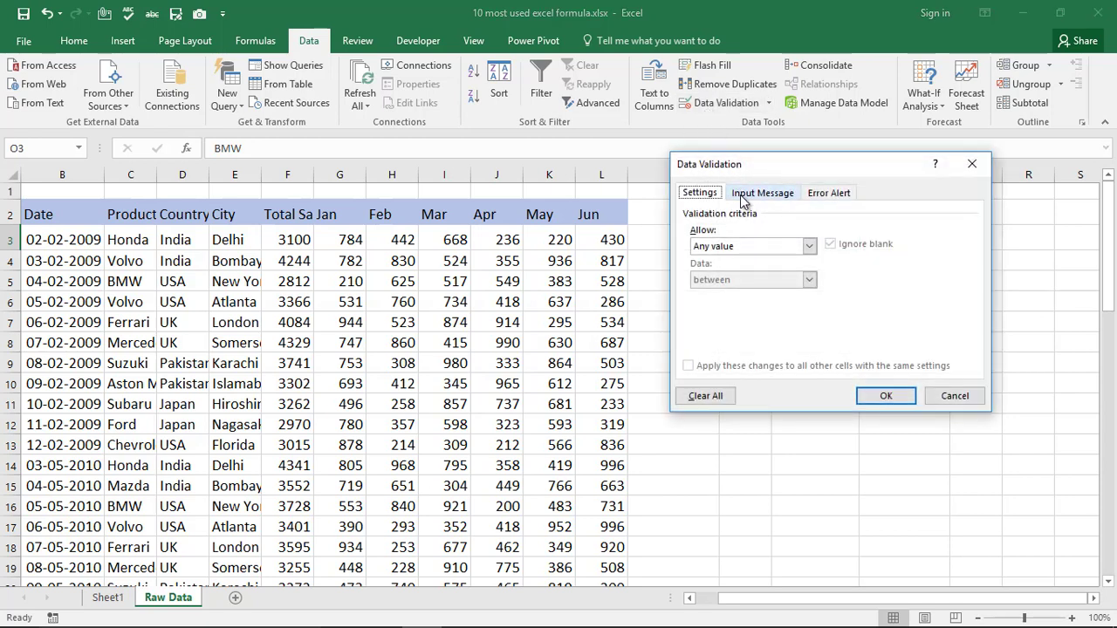
{"action": "left_click", "coordinate": [762, 247]}
{"action": "left_click", "coordinate": [729, 290]}
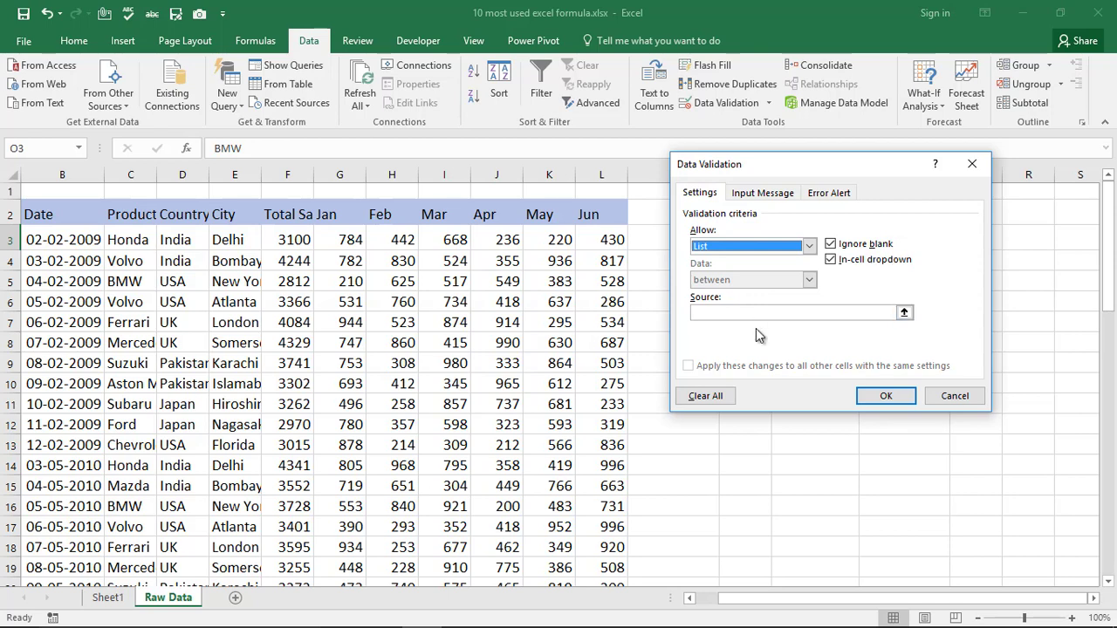
{"action": "left_click", "coordinate": [771, 314]}
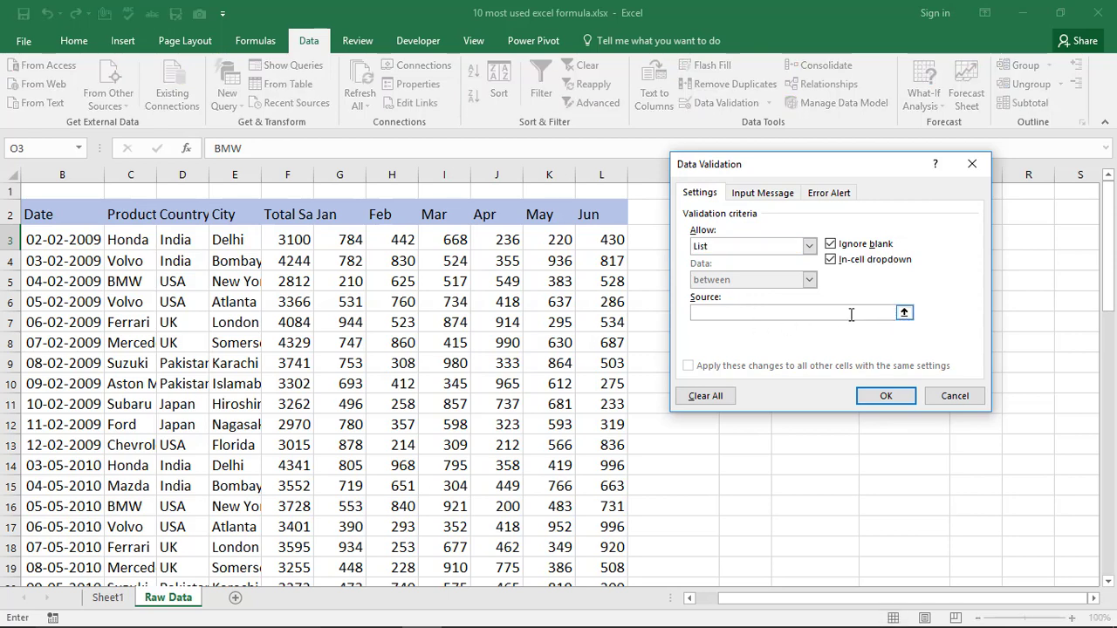
{"action": "left_click_drag", "start_coordinate": [766, 162], "coordinate": [909, 227]}
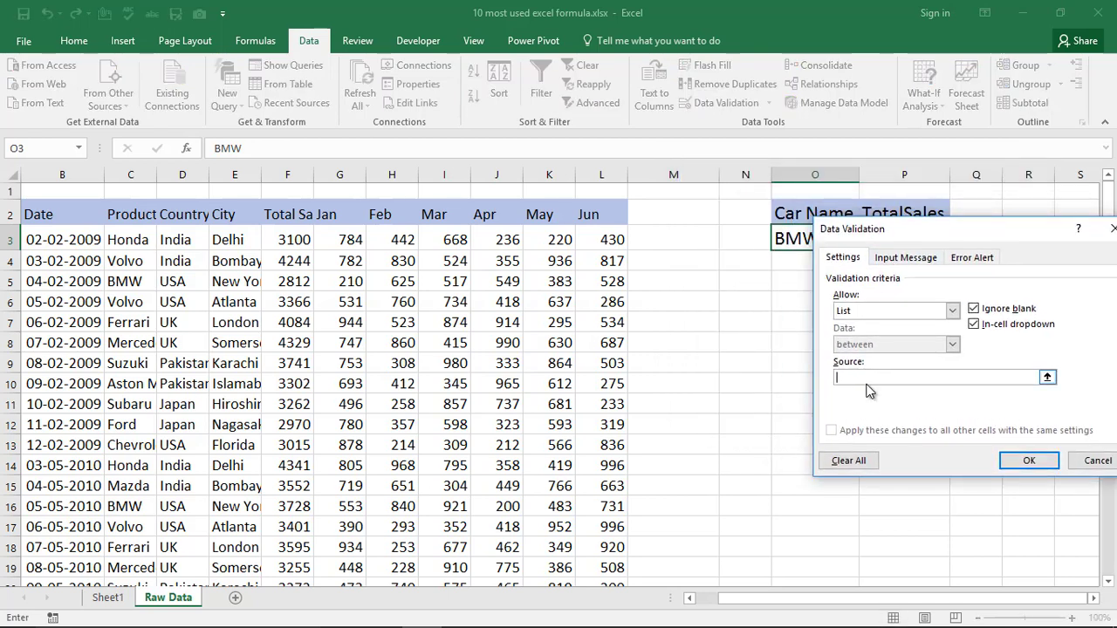
{"action": "left_click_drag", "start_coordinate": [127, 237], "coordinate": [119, 385]}
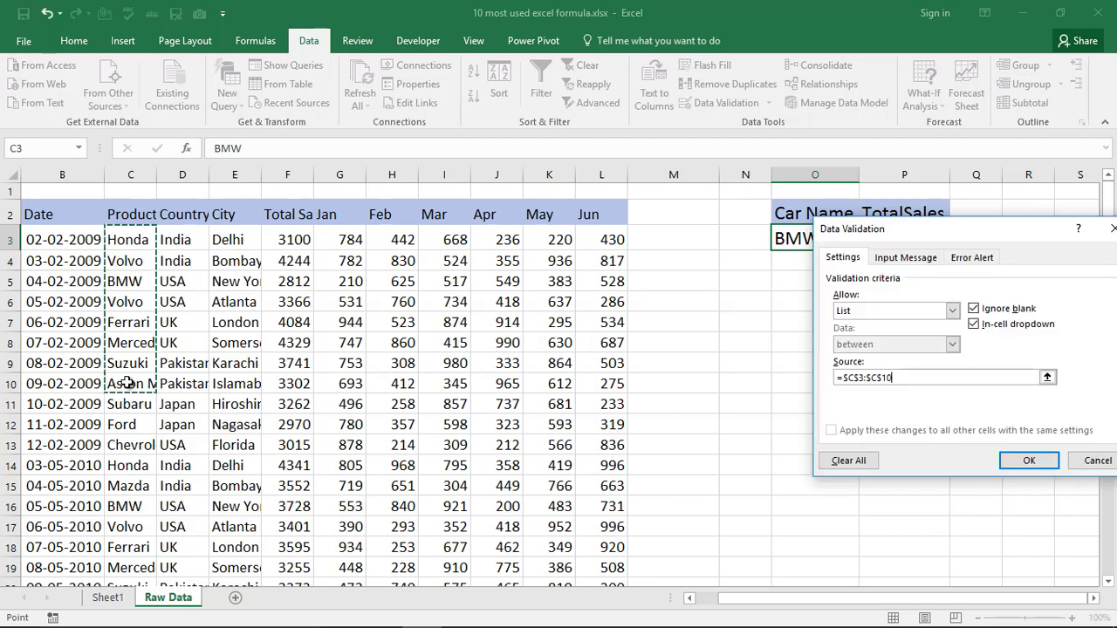
{"action": "left_click", "coordinate": [1026, 463]}
Step: Pick Honda, BMW, Ferrari, Mercedes and finally Aston Martin from the O3 drop-down, and fit column O's width to its contents
{"action": "left_click", "coordinate": [867, 245]}
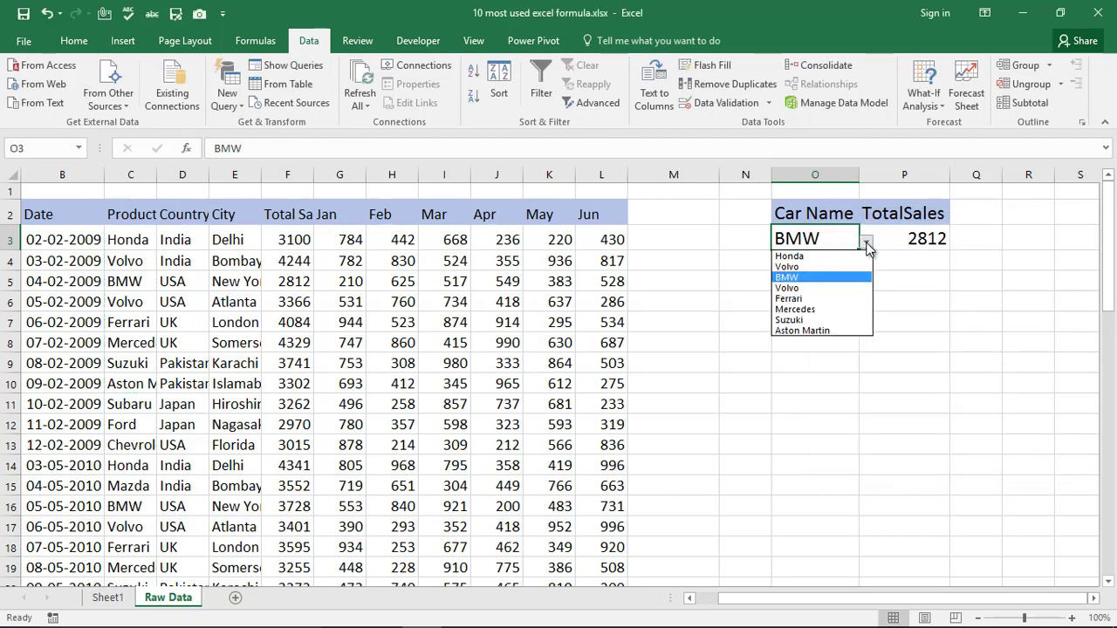
{"action": "left_click", "coordinate": [798, 256]}
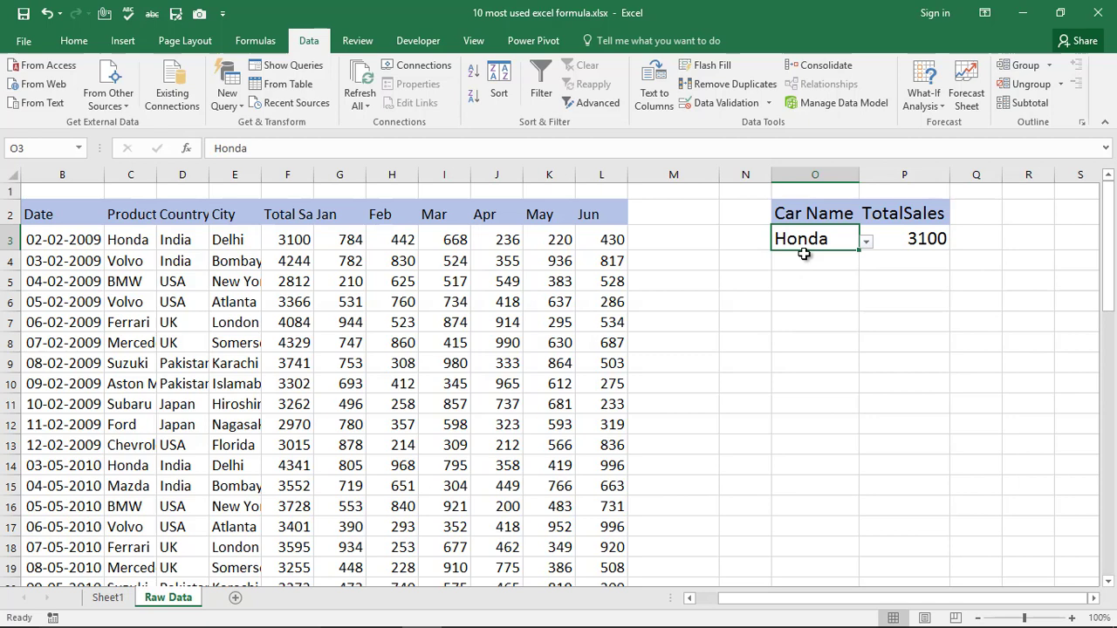
{"action": "left_click", "coordinate": [866, 245]}
{"action": "left_click", "coordinate": [810, 276]}
{"action": "left_click", "coordinate": [867, 246]}
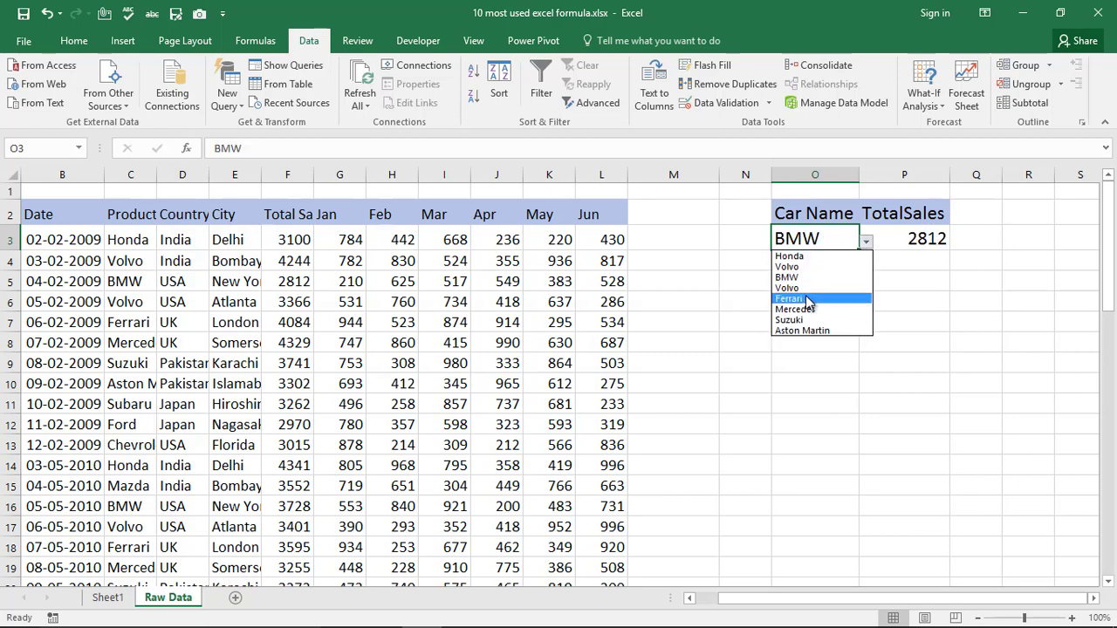
{"action": "left_click", "coordinate": [811, 299]}
{"action": "left_click", "coordinate": [867, 245]}
{"action": "left_click", "coordinate": [820, 310]}
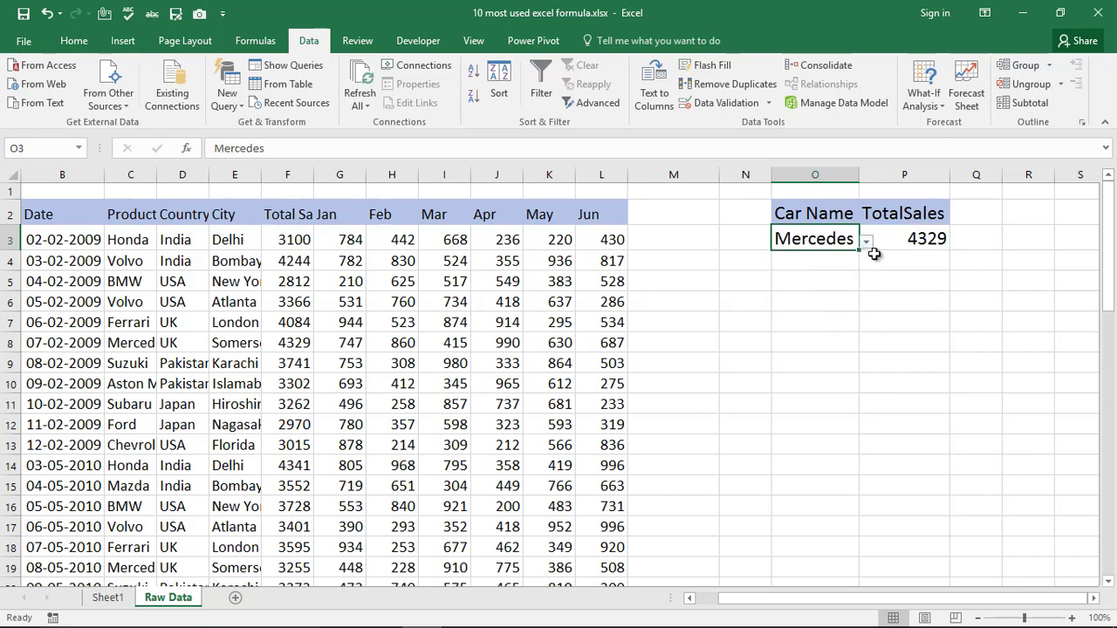
{"action": "left_click", "coordinate": [866, 245]}
{"action": "left_click", "coordinate": [817, 328]}
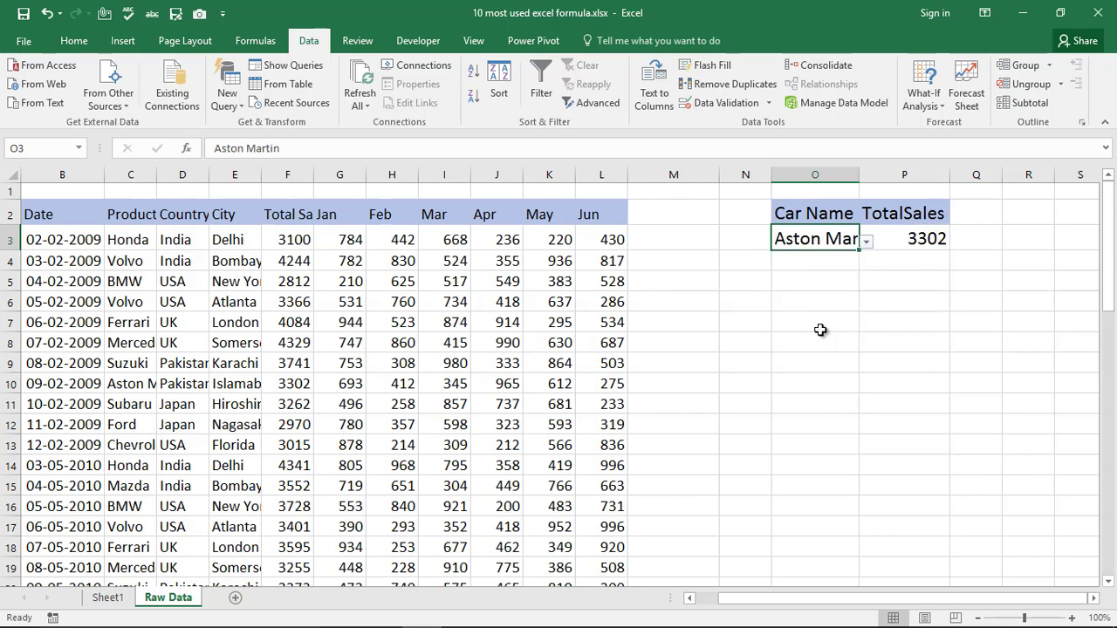
{"action": "double_click", "coordinate": [859, 175]}
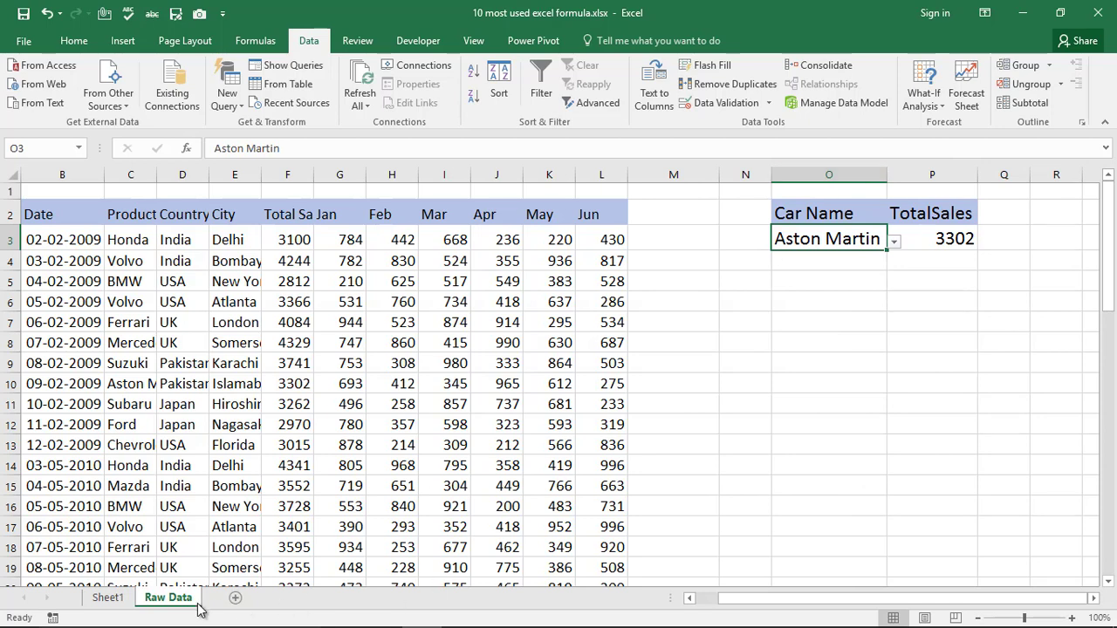
Step: Select Sumif Formula in the Sheet1 formula list and return to the Raw Data sheet
{"action": "left_click", "coordinate": [109, 598]}
{"action": "left_click", "coordinate": [659, 445]}
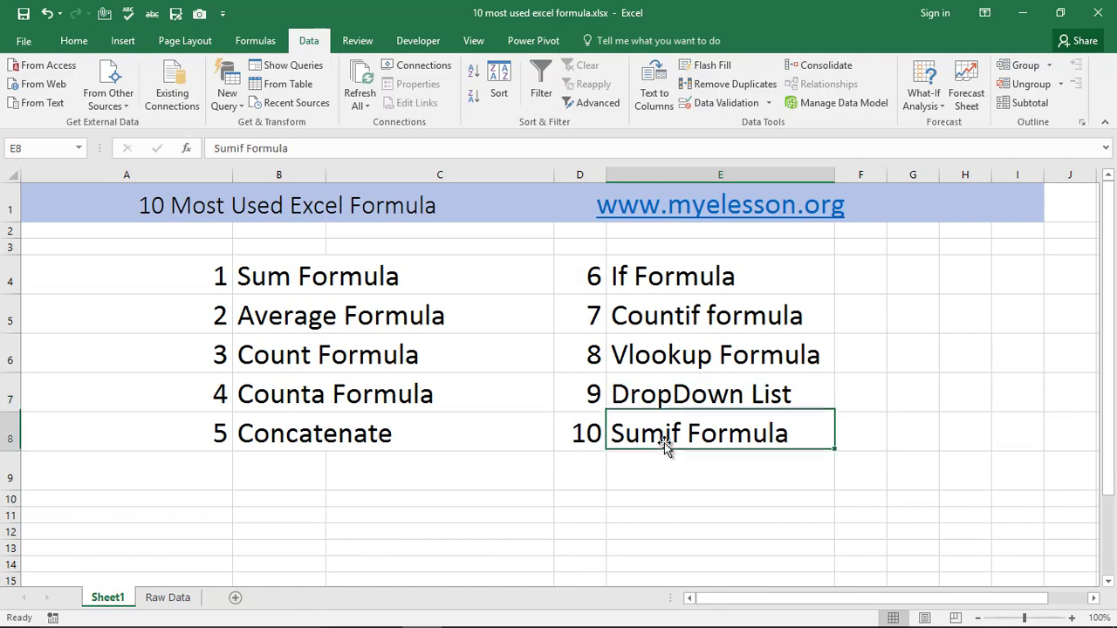
{"action": "left_click", "coordinate": [168, 598]}
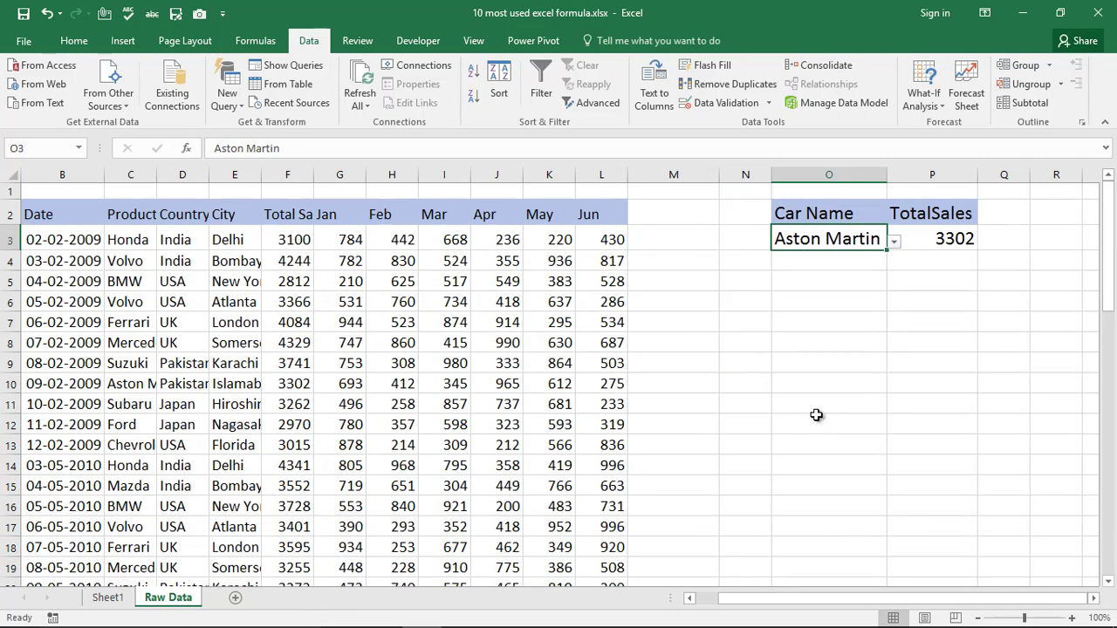
Step: Enter the formula =SUMIF(C3:C57,O3,F3:F57) in O8 to add up the total sales of the car in O3
{"action": "left_click", "coordinate": [781, 343]}
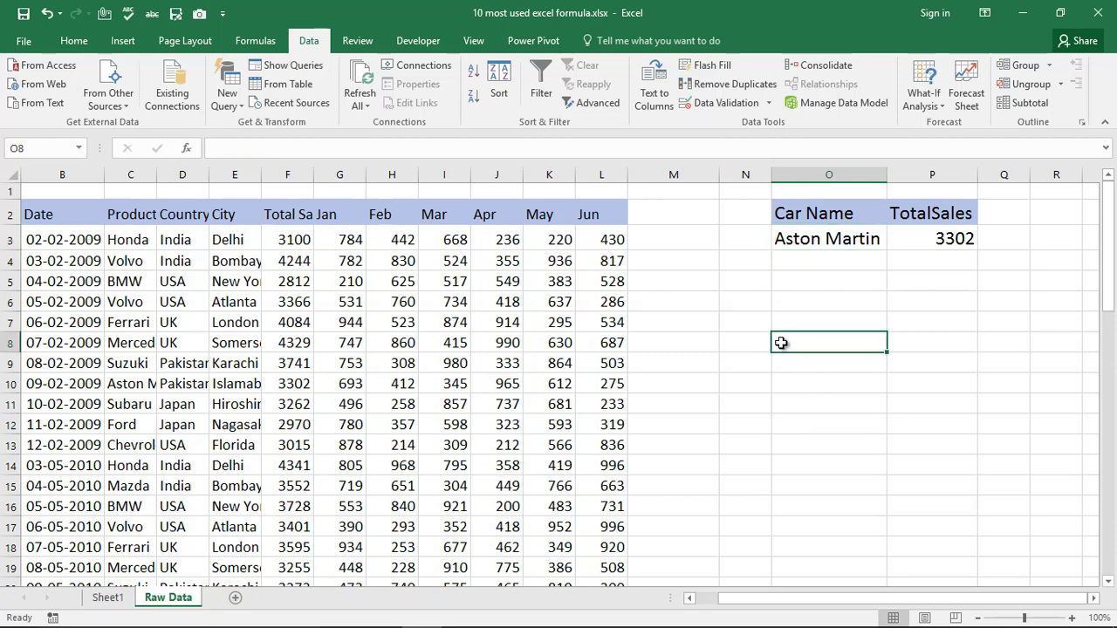
{"action": "type", "text": "=sumif"}
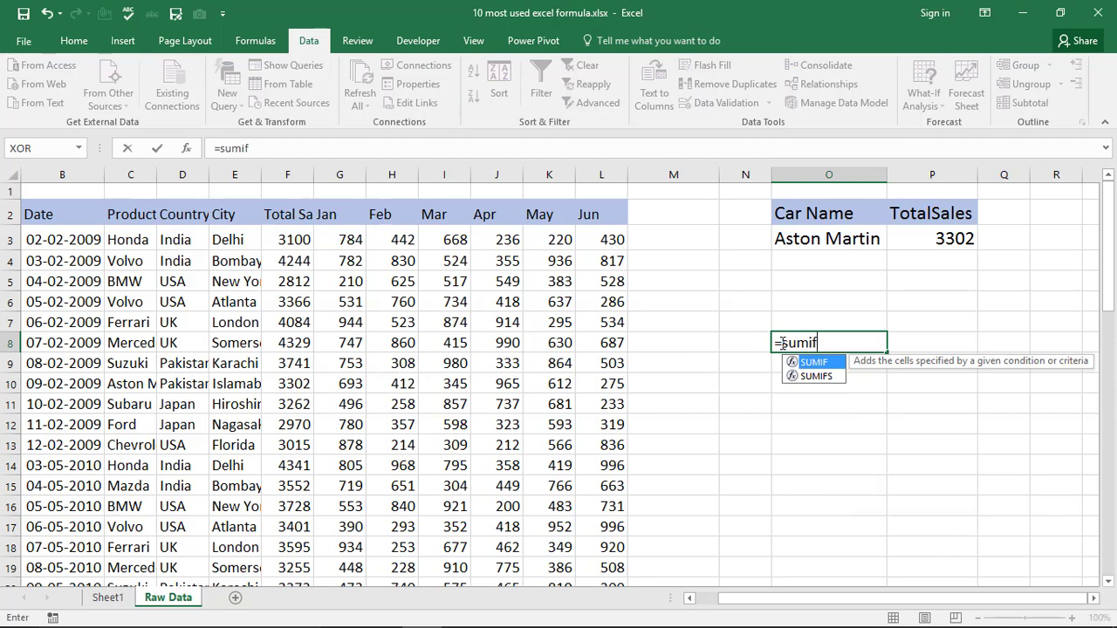
{"action": "key", "text": "Tab"}
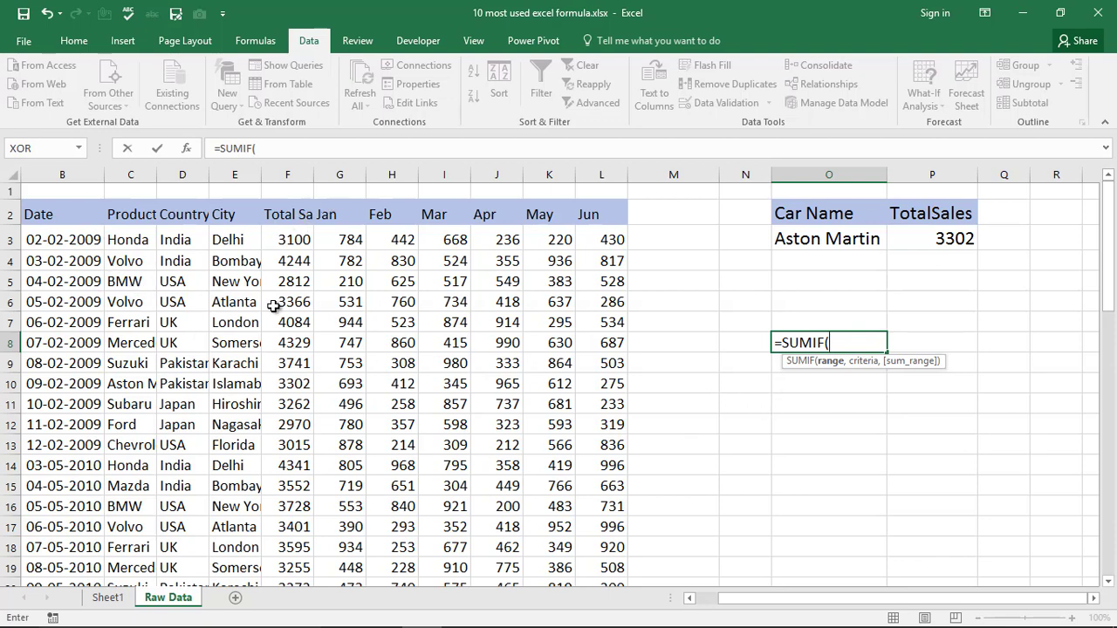
{"action": "left_click_drag", "start_coordinate": [138, 239], "coordinate": [135, 261]}
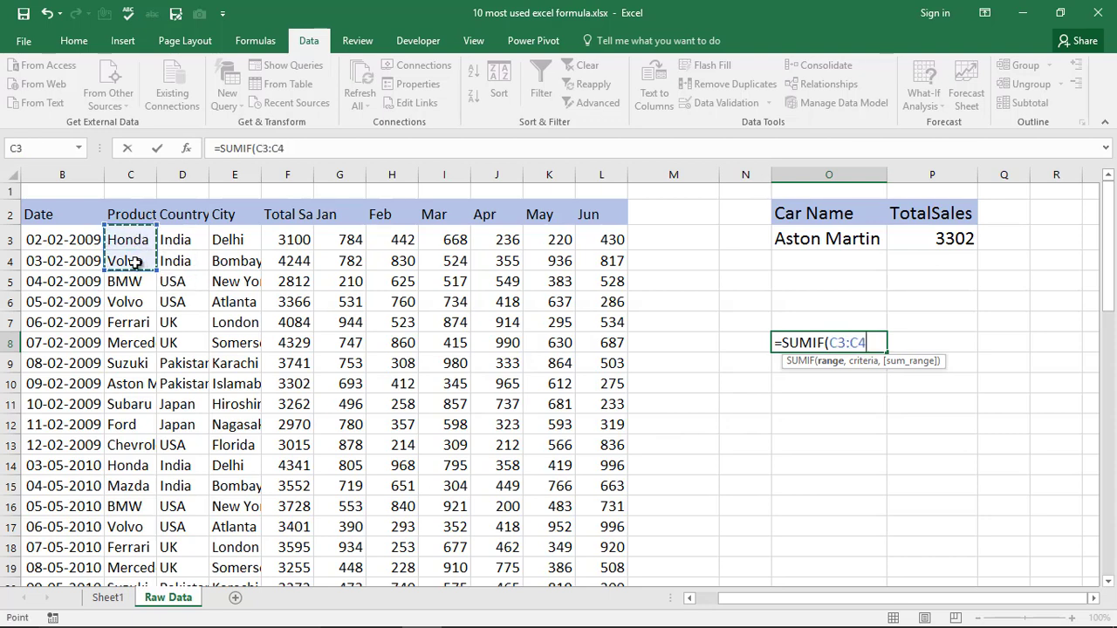
{"action": "key", "text": "ctrl+shift+Down"}
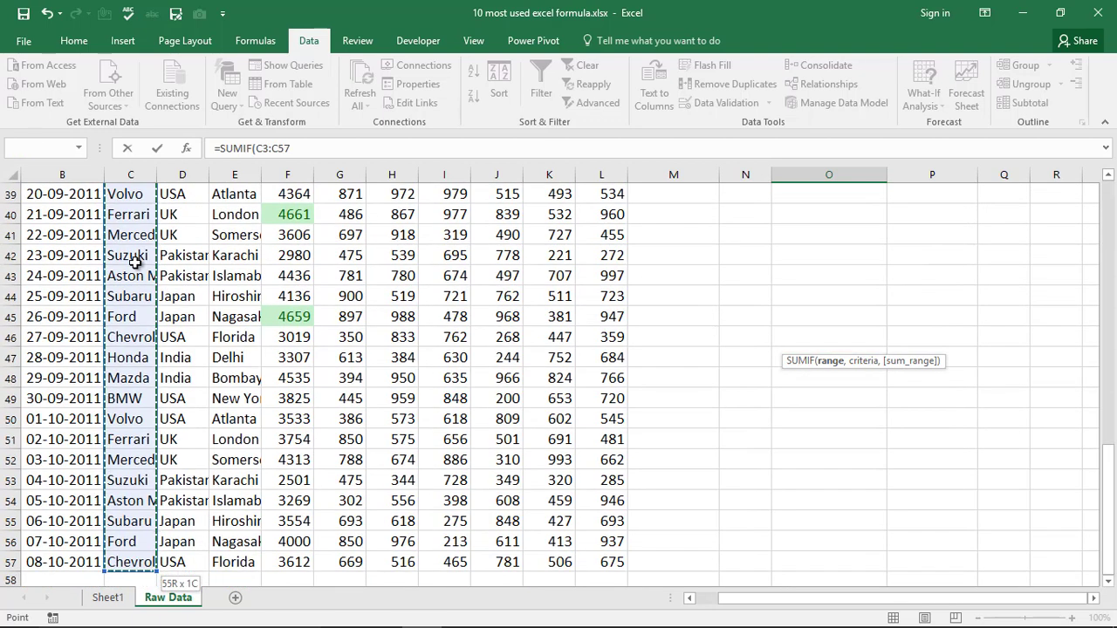
{"action": "type", "text": ","}
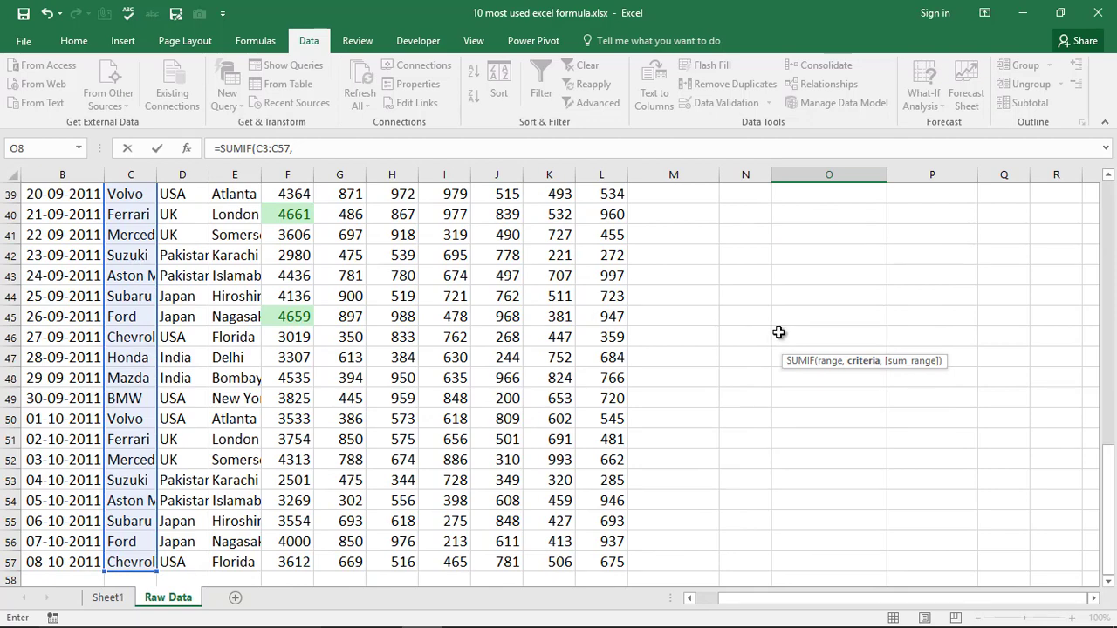
{"action": "scroll", "coordinate": [775, 363], "scroll_direction": "up", "scroll_amount": 3}
{"action": "scroll", "coordinate": [774, 367], "scroll_direction": "up", "scroll_amount": 10}
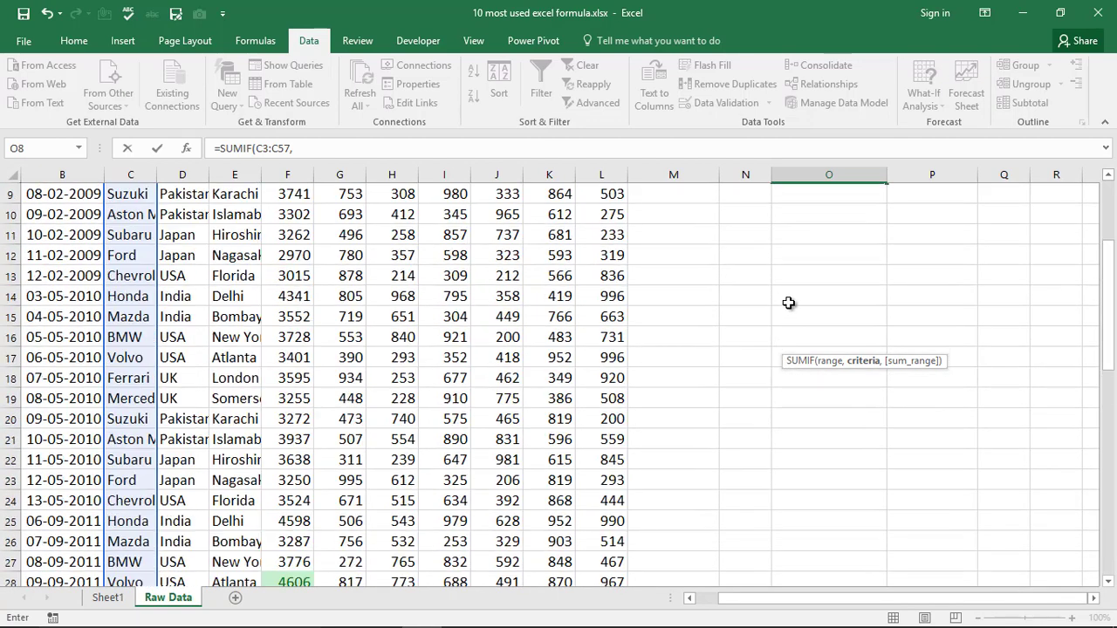
{"action": "left_click", "coordinate": [833, 237]}
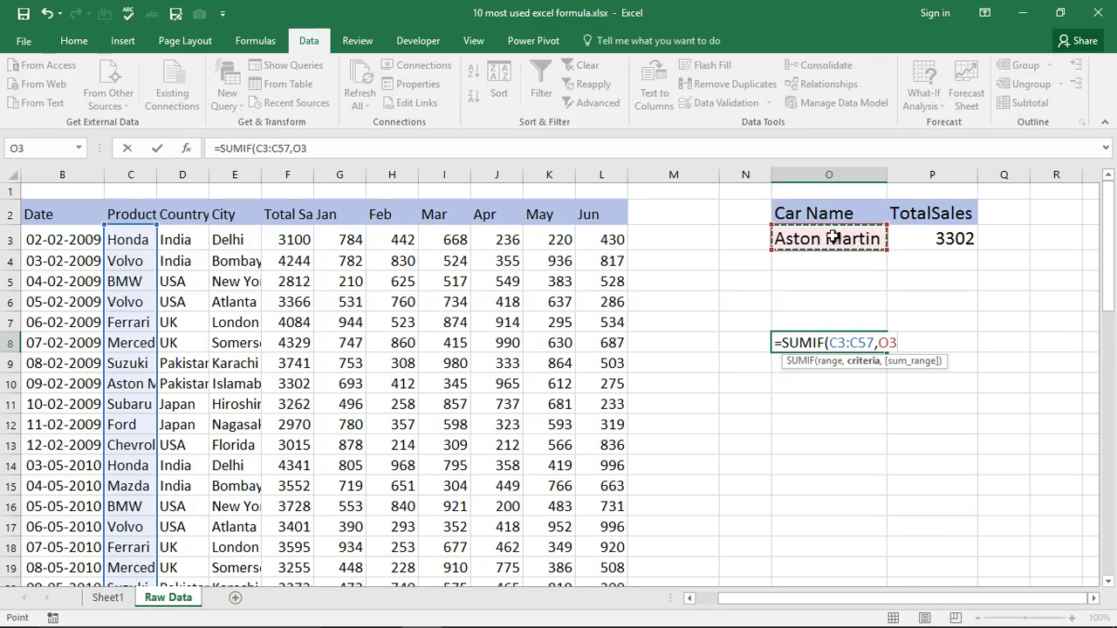
{"action": "type", "text": ","}
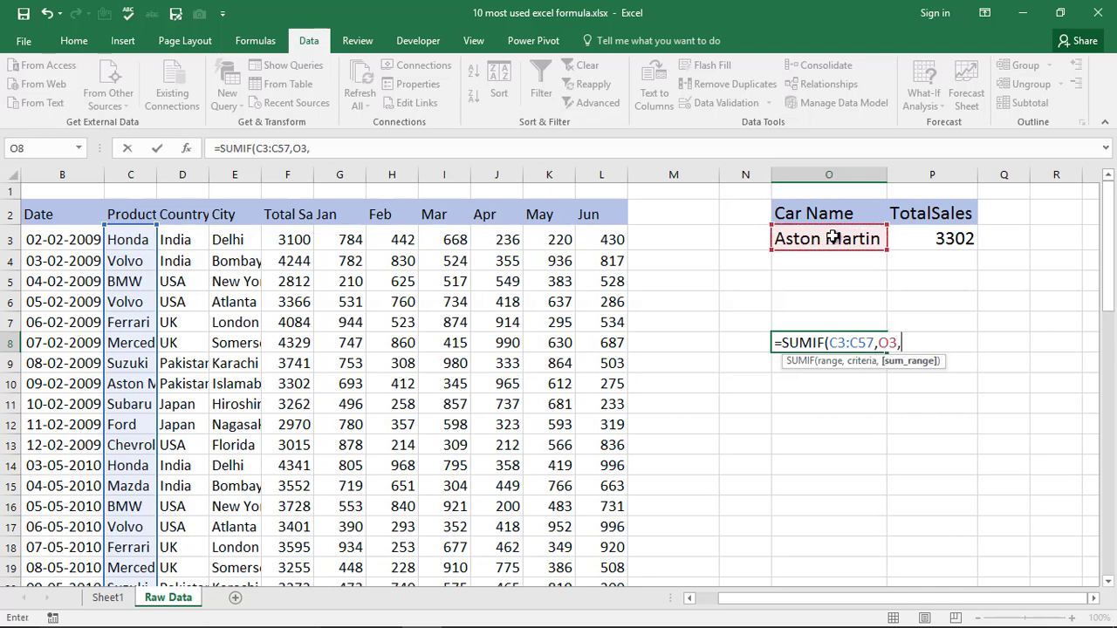
{"action": "left_click", "coordinate": [299, 239]}
{"action": "key", "text": "ctrl+shift+Down"}
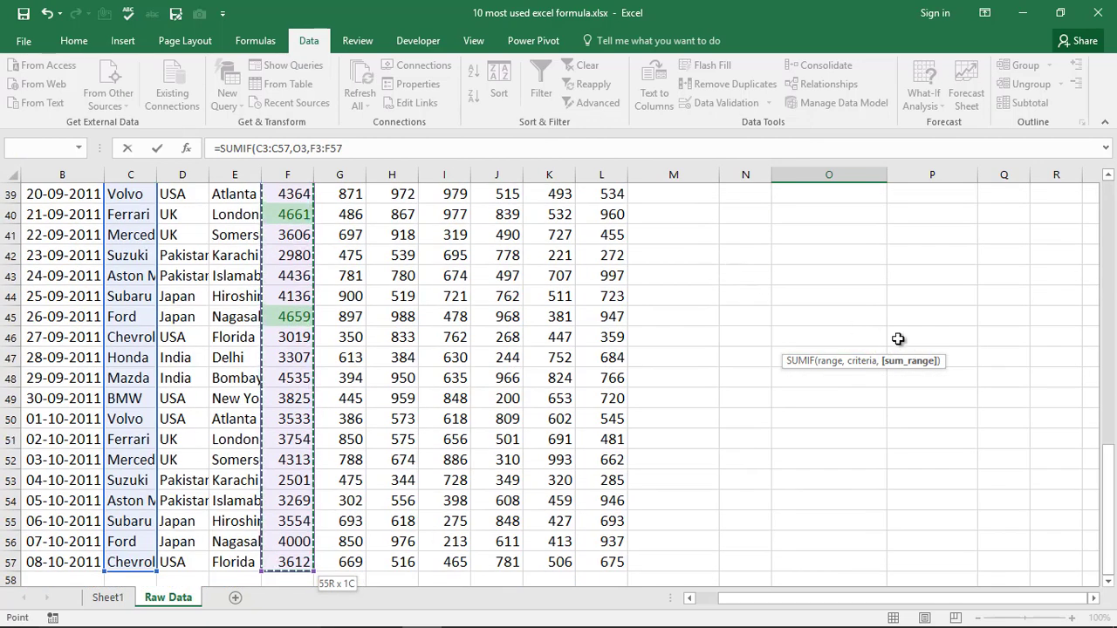
{"action": "scroll", "coordinate": [893, 341], "scroll_direction": "up", "scroll_amount": 11}
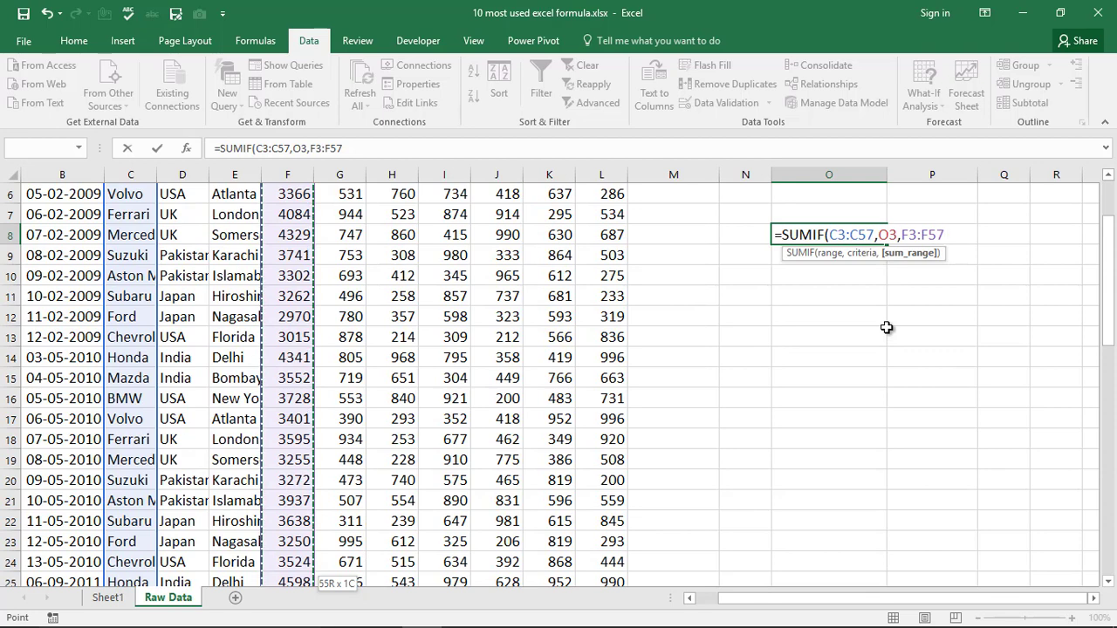
{"action": "type", "text": ")"}
{"action": "key", "text": "Return"}
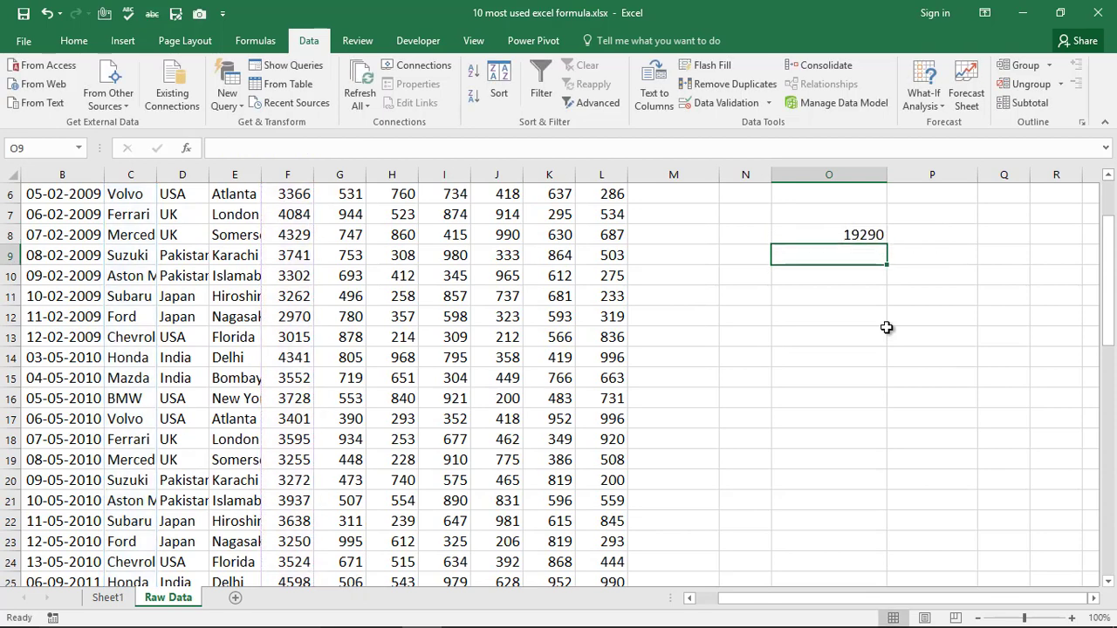
Step: Enter the label Sum in O7, above the SUMIF result
{"action": "scroll", "coordinate": [908, 304], "scroll_direction": "up", "scroll_amount": 2}
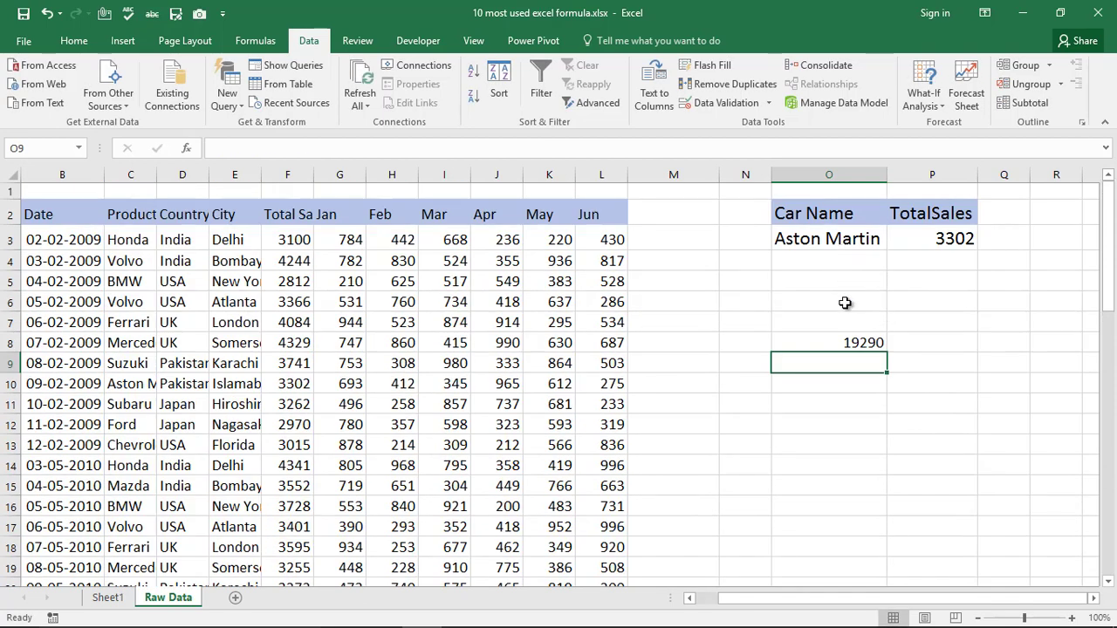
{"action": "left_click", "coordinate": [854, 342]}
{"action": "left_click", "coordinate": [852, 323]}
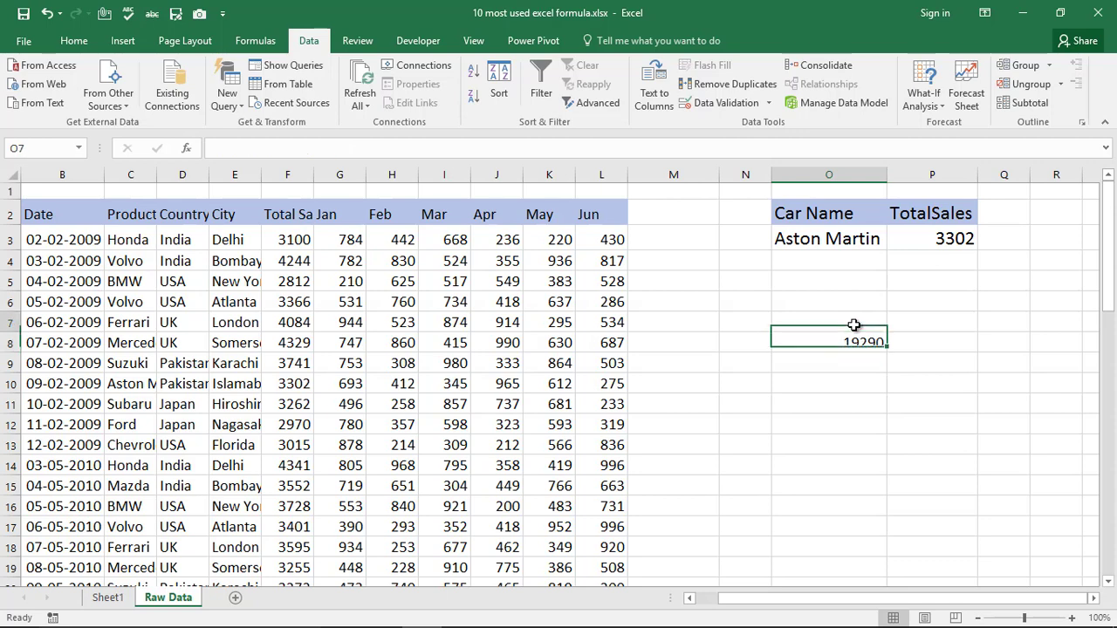
{"action": "type", "text": "Sy"}
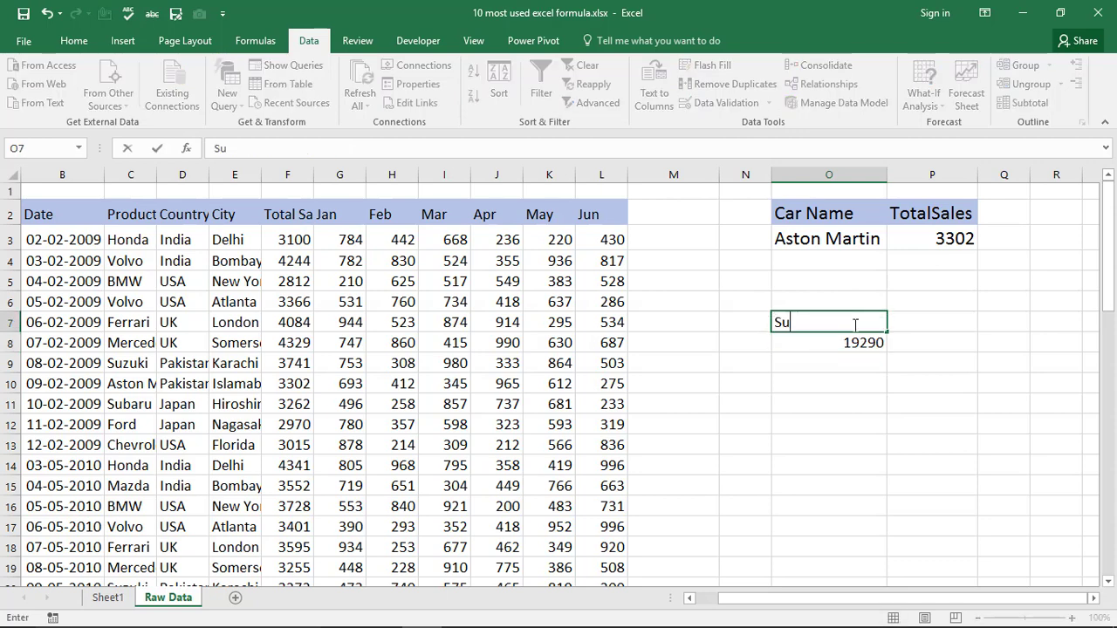
{"action": "key", "text": "Return"}
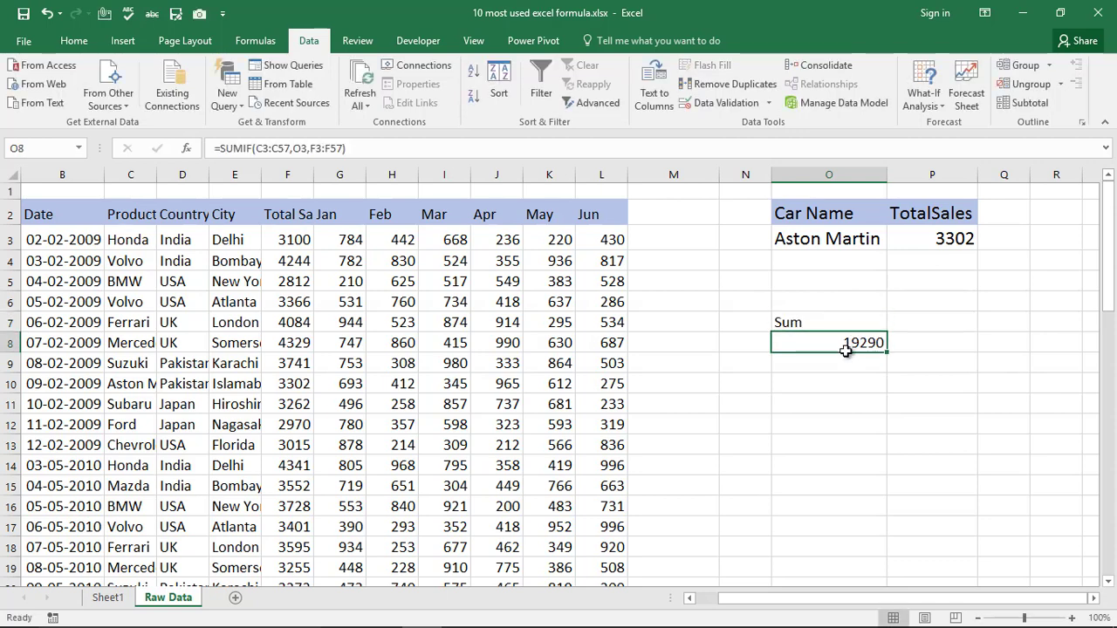
Step: Test the SUMIF by choosing Honda and finally Mercedes from the O3 drop-down, checking O8 each time
{"action": "left_click", "coordinate": [879, 237]}
{"action": "left_click", "coordinate": [896, 248]}
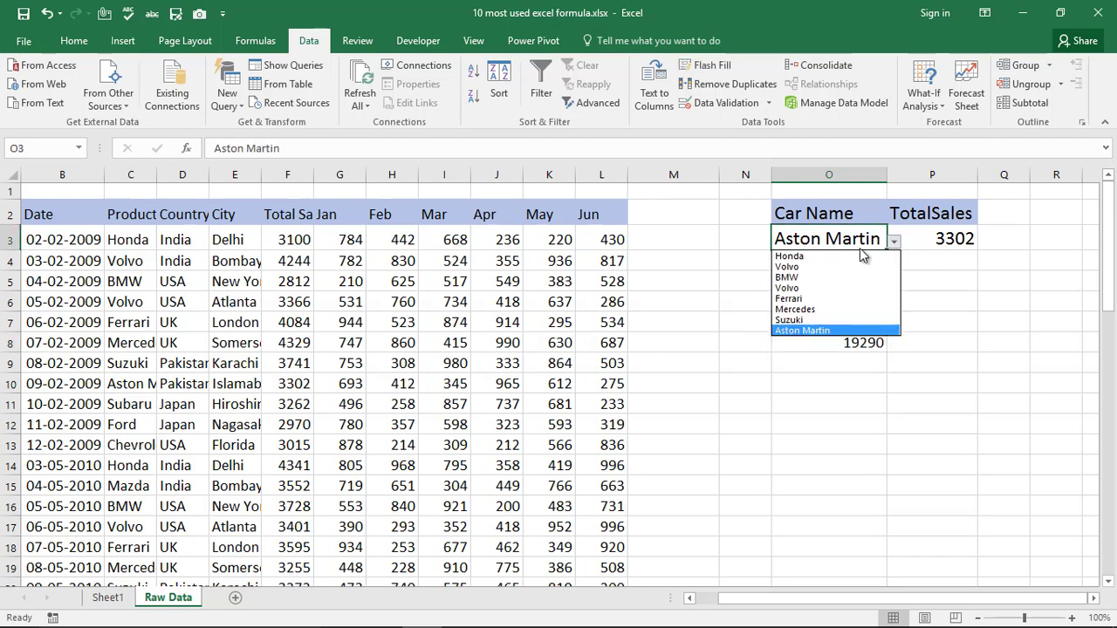
{"action": "left_click", "coordinate": [853, 255]}
{"action": "left_click", "coordinate": [858, 342]}
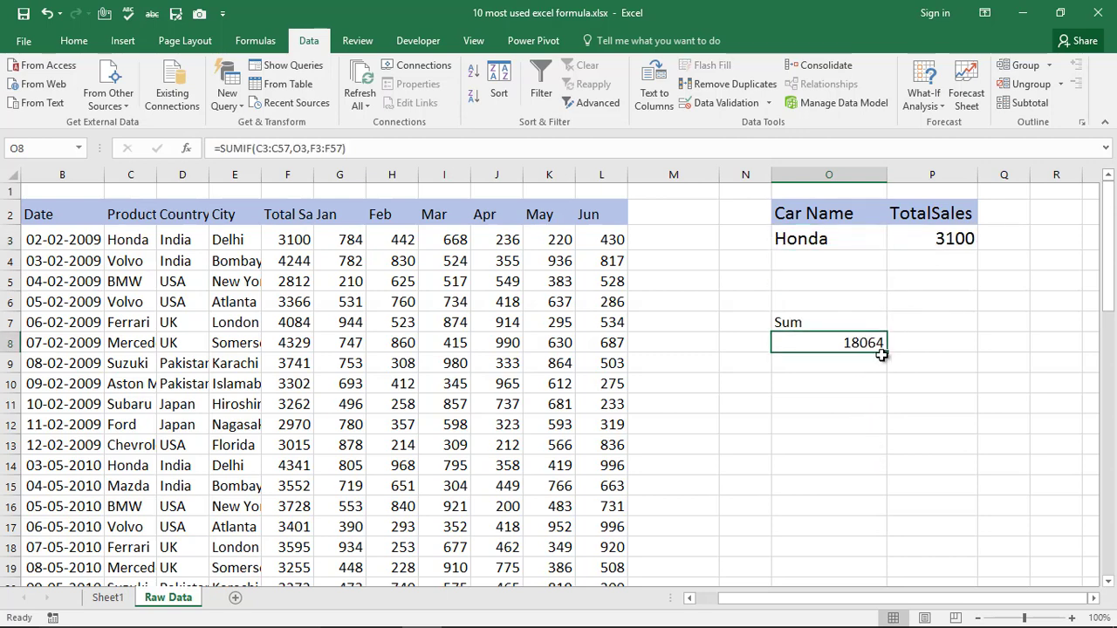
{"action": "left_click", "coordinate": [875, 237]}
{"action": "left_click", "coordinate": [895, 247]}
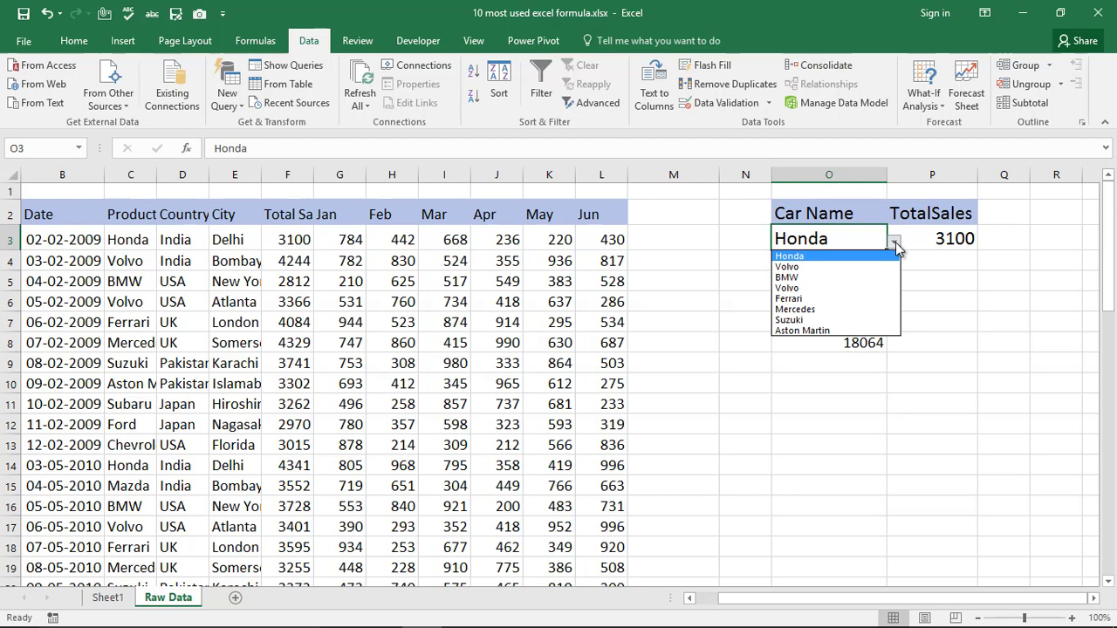
{"action": "left_click", "coordinate": [843, 309]}
{"action": "left_click", "coordinate": [852, 342]}
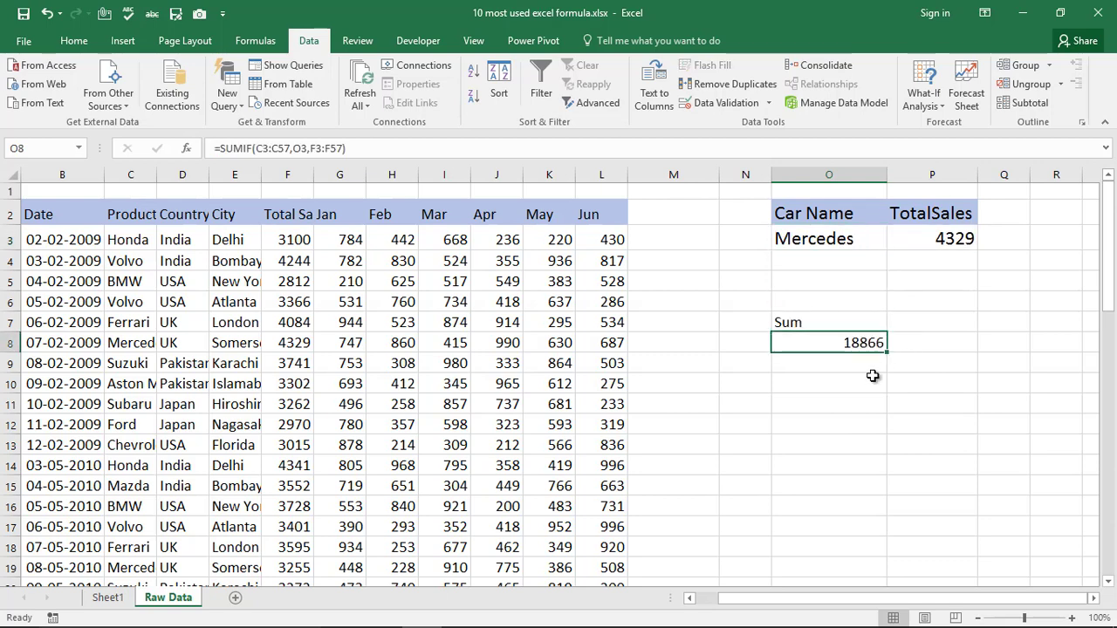
Step: Return to the Sheet1 formula list, and switch to Chrome to look through the 10 Excel Tips You Must Know video's YouTube page and comments
{"action": "left_click", "coordinate": [105, 597]}
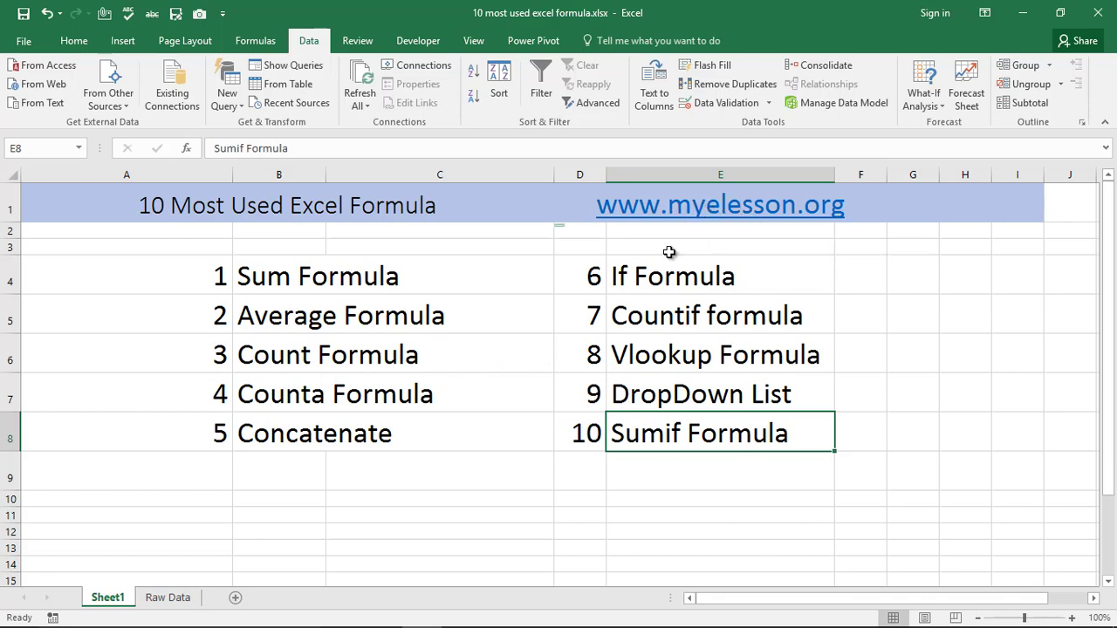
{"action": "left_click", "coordinate": [462, 621]}
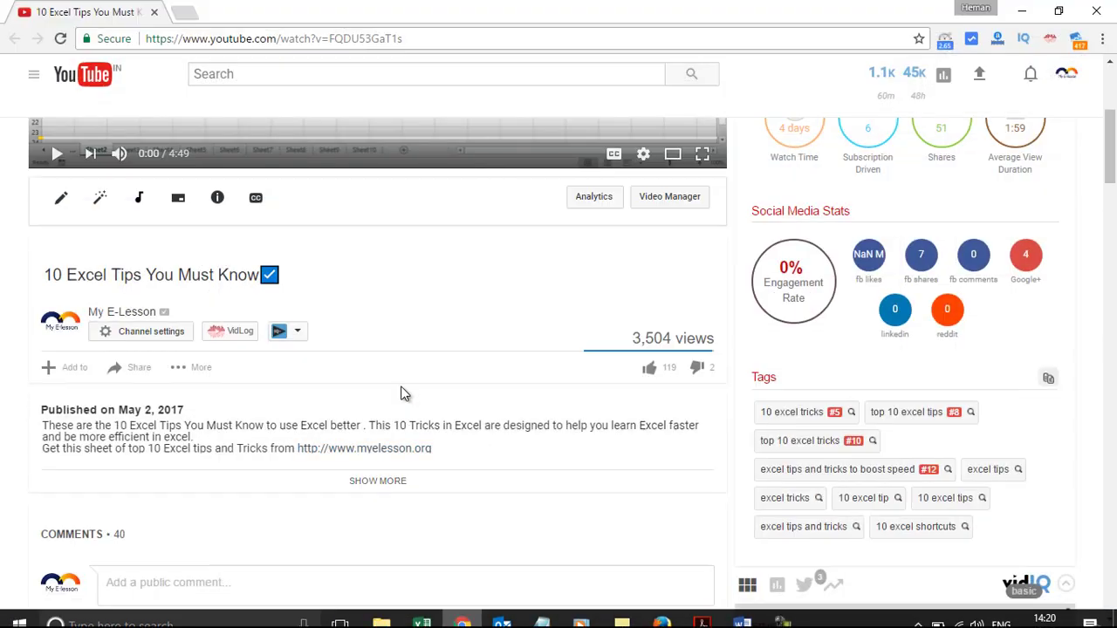
{"action": "scroll", "coordinate": [410, 419], "scroll_direction": "down", "scroll_amount": 5}
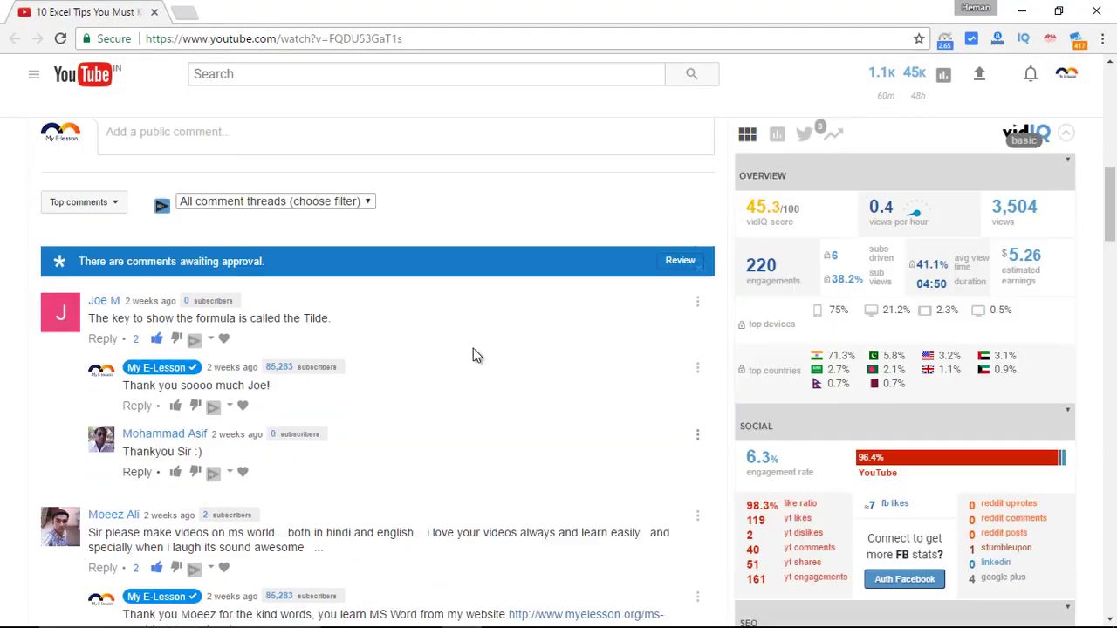
{"action": "scroll", "coordinate": [606, 224], "scroll_direction": "up", "scroll_amount": 4}
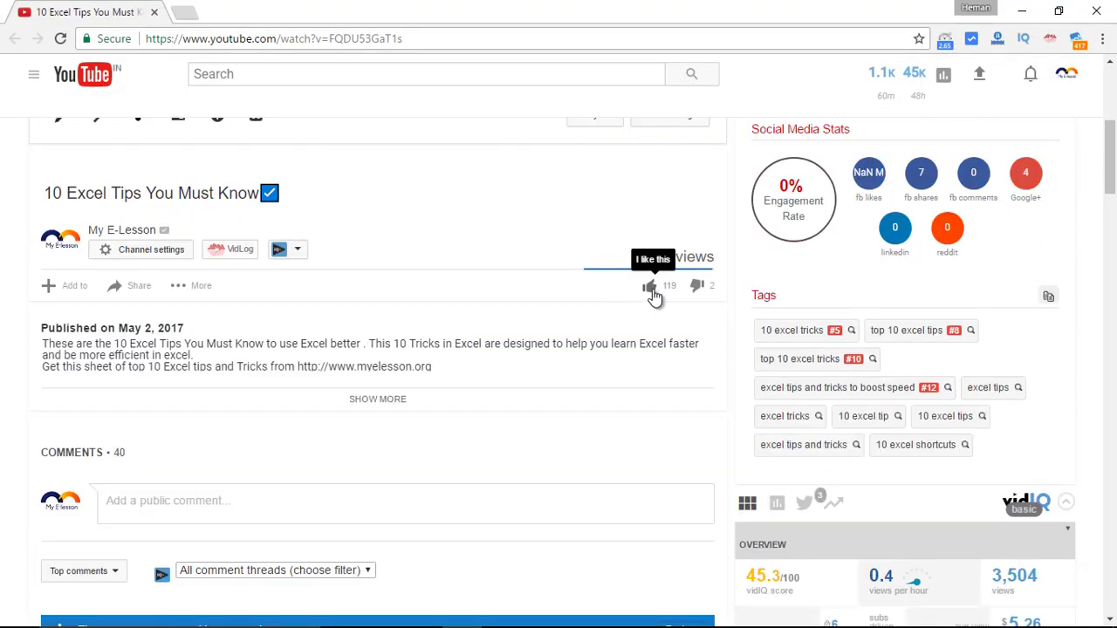
{"action": "scroll", "coordinate": [456, 369], "scroll_direction": "down", "scroll_amount": 10}
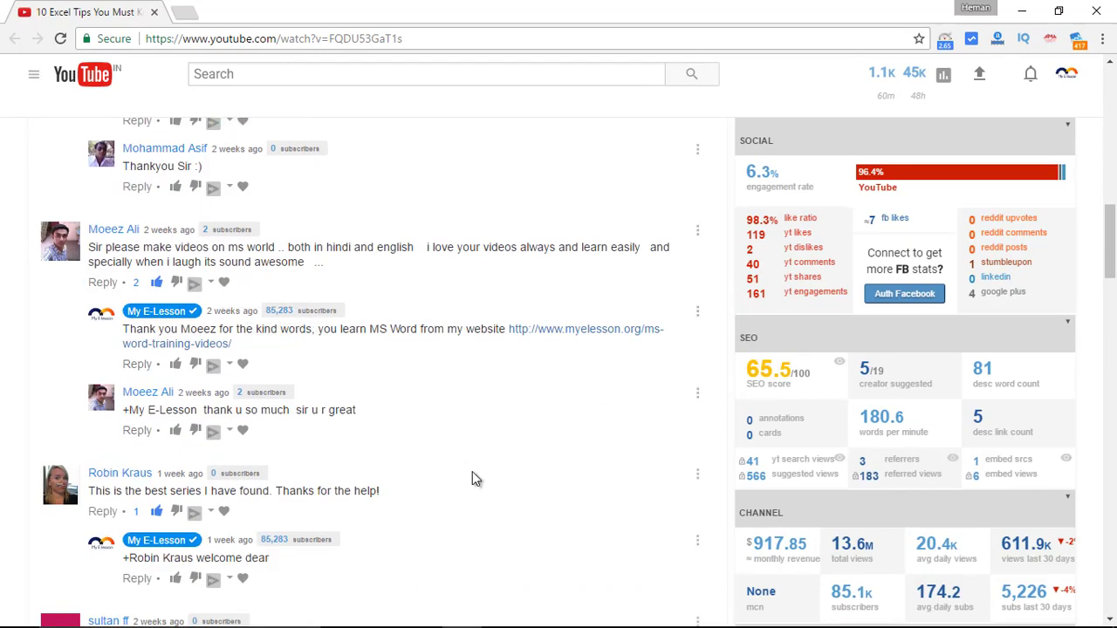
{"action": "scroll", "coordinate": [458, 436], "scroll_direction": "up", "scroll_amount": 5}
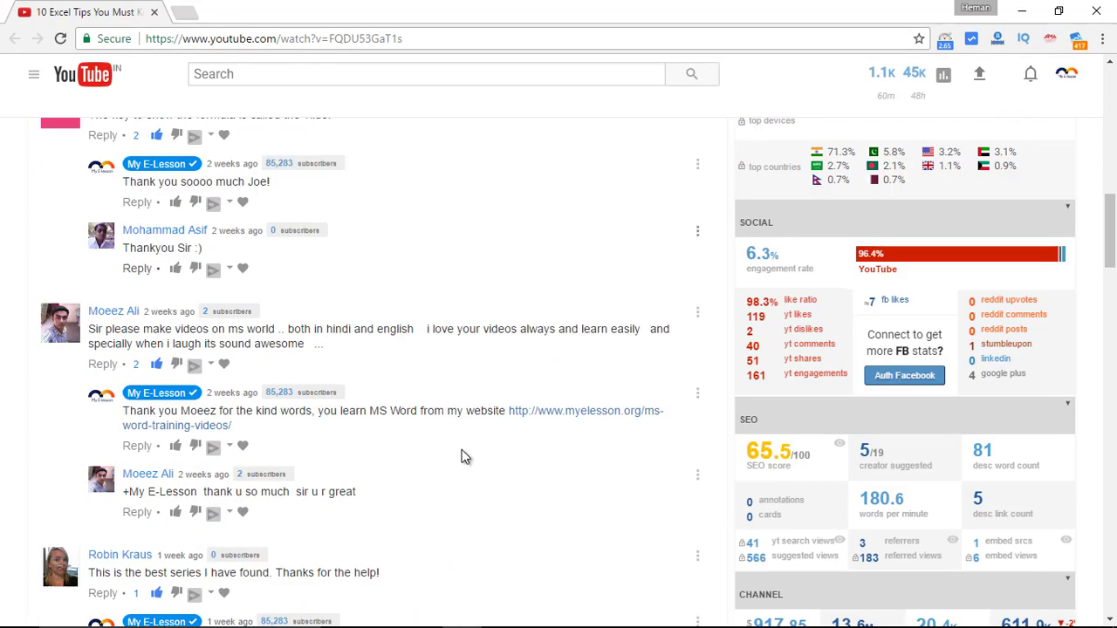
{"action": "scroll", "coordinate": [465, 462], "scroll_direction": "up", "scroll_amount": 5}
{"action": "scroll", "coordinate": [476, 457], "scroll_direction": "up", "scroll_amount": 3}
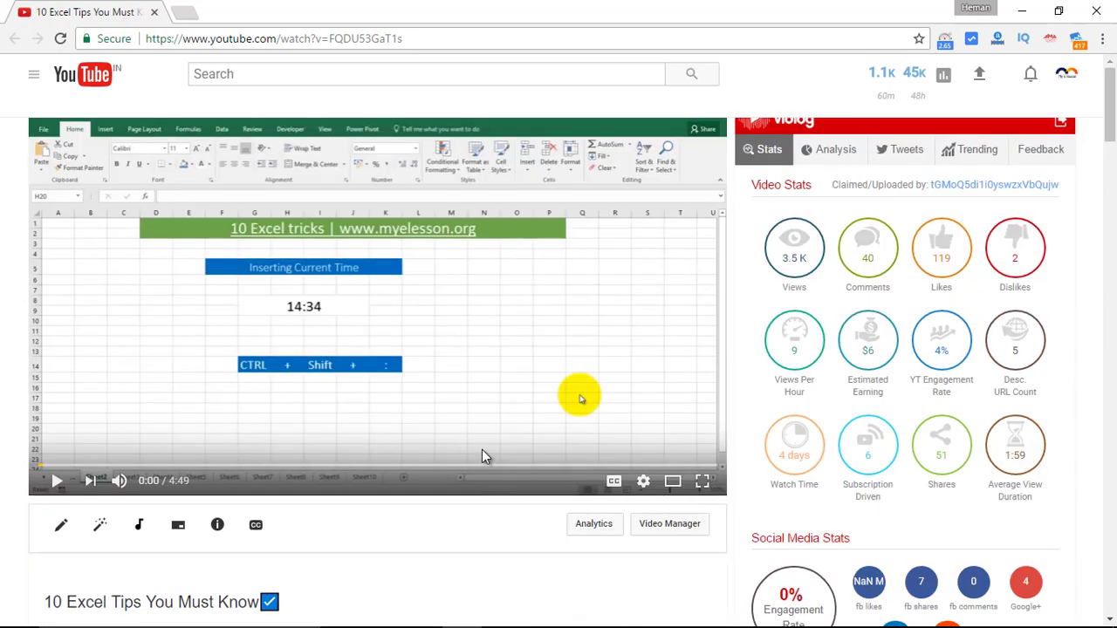